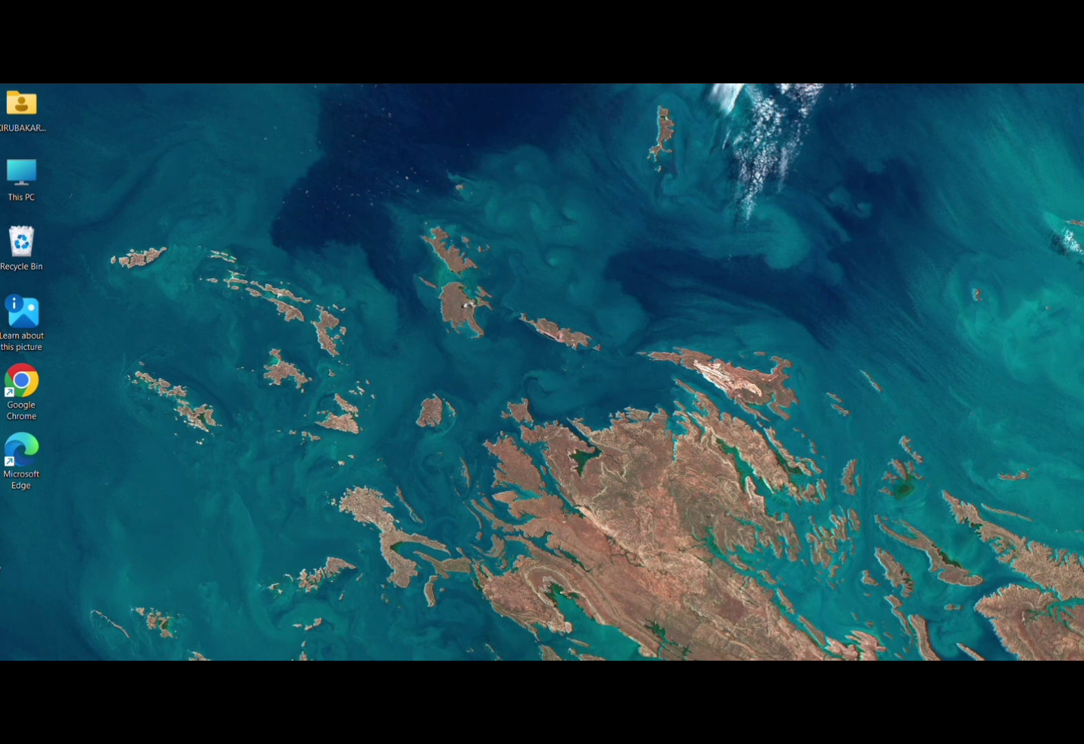
- Launch Google Chrome from its desktop icon
left_click_drag(1, 568, 80, 291)
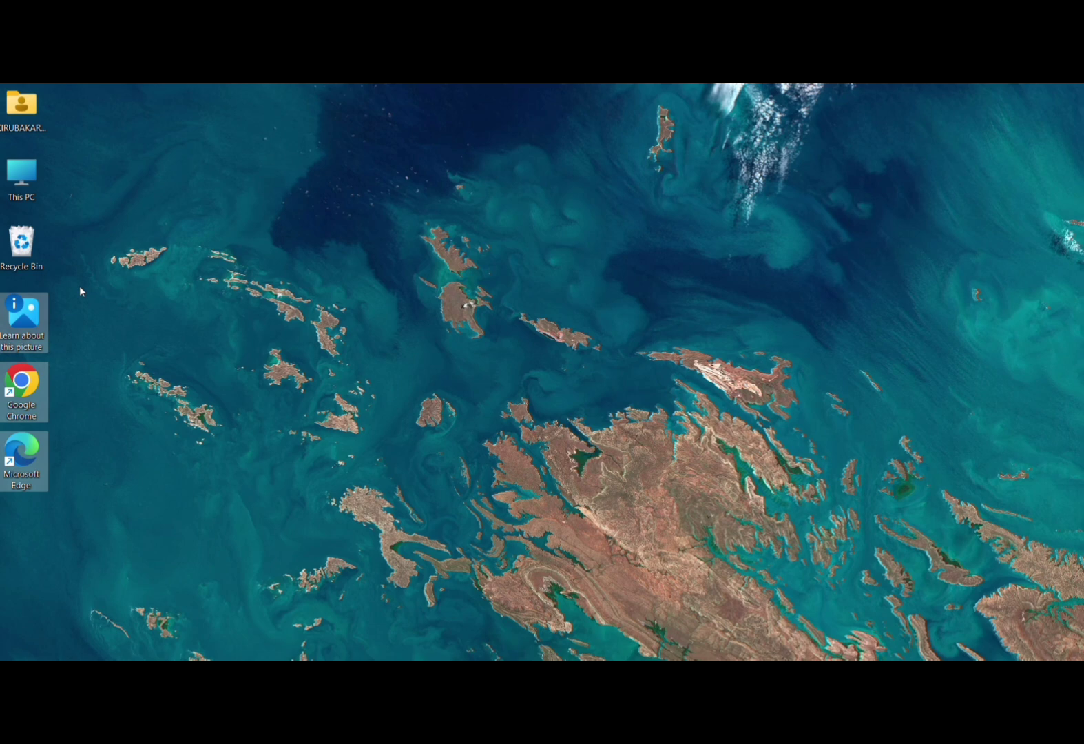
left_click_drag(42, 357, 223, 205)
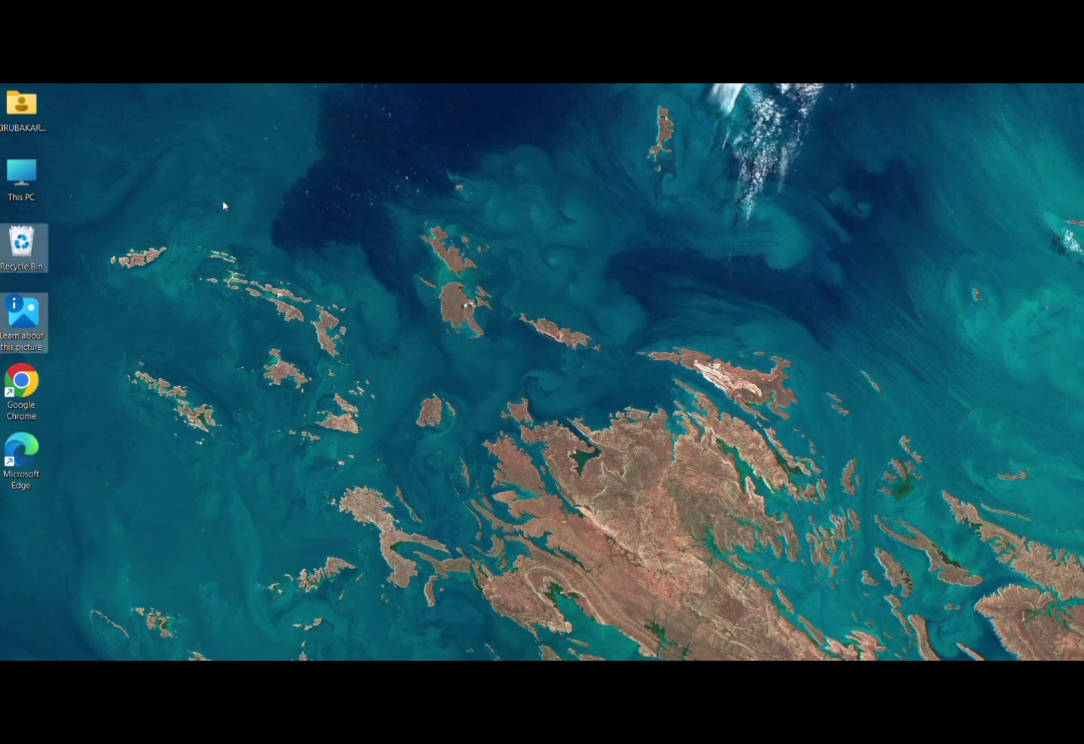
double_click(34, 392)
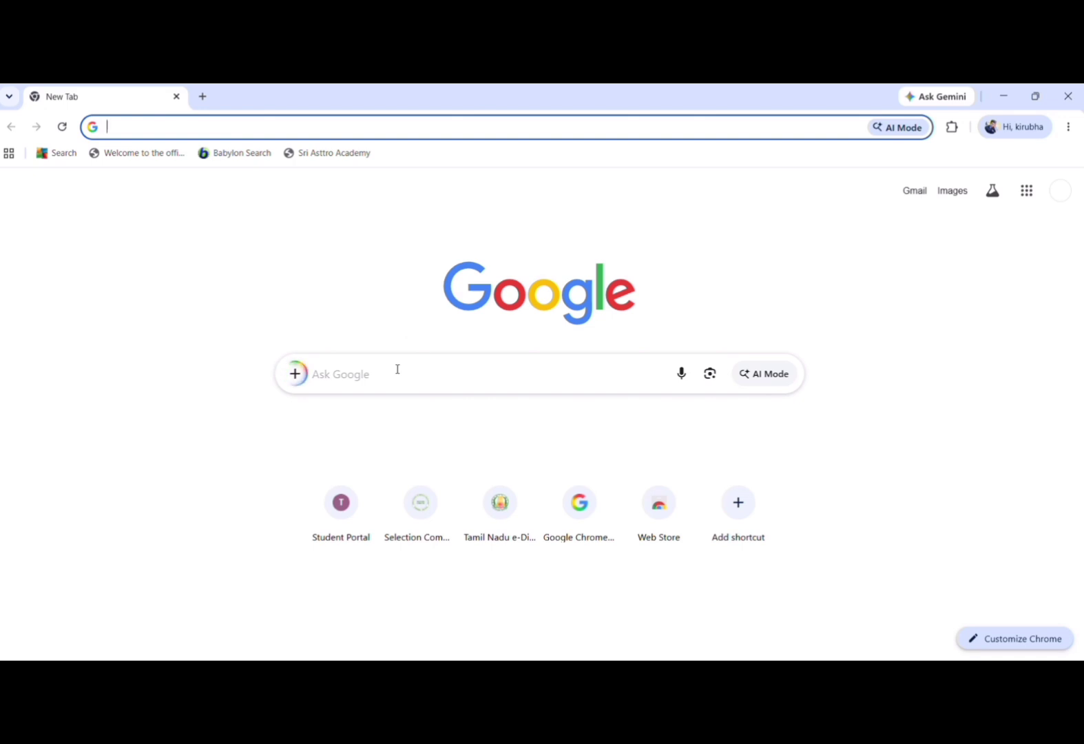
- Search Google for 'nsdl online pan' and open the Online PAN application result
left_click(397, 370)
type("nsdl")
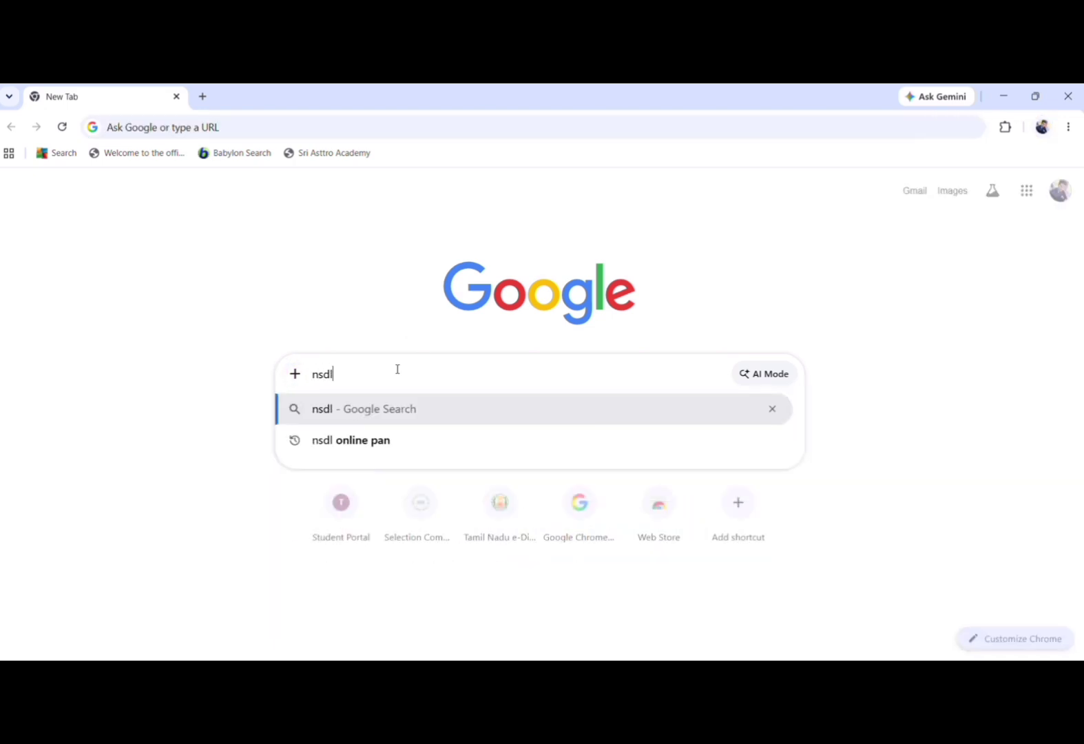
key("Down")
key("Return")
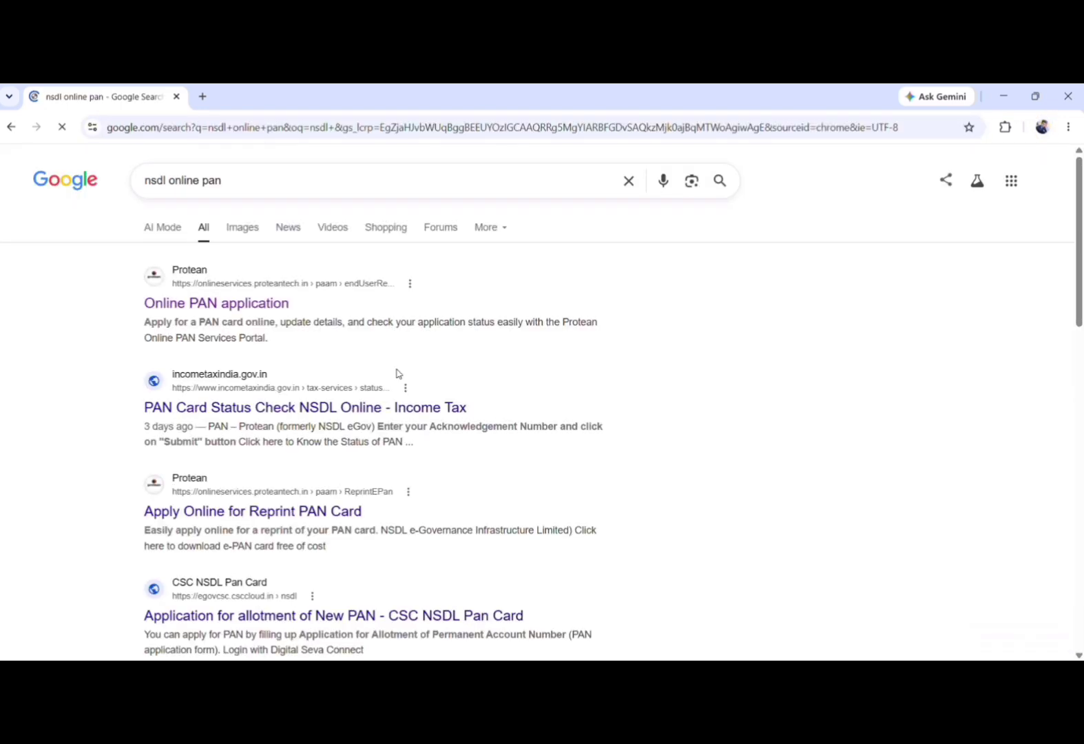
left_click(254, 307)
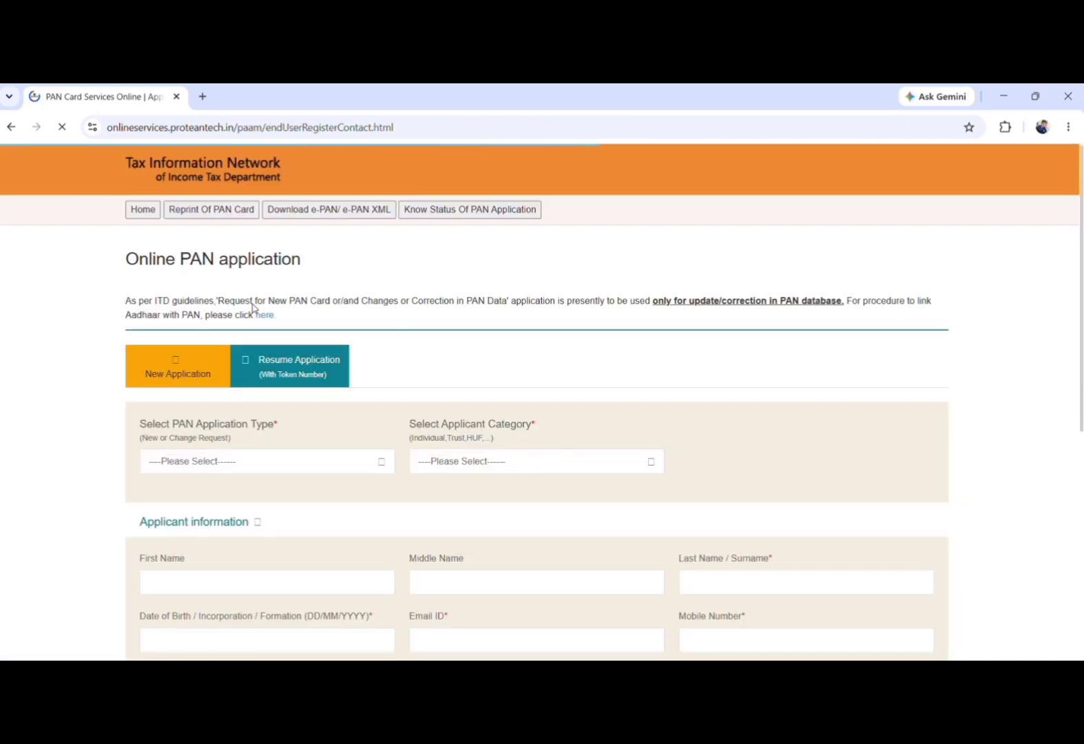
- After briefly trying Form No. 94, settle on New PAN - Form No. 93 (Indian Citizen)
left_click(229, 461)
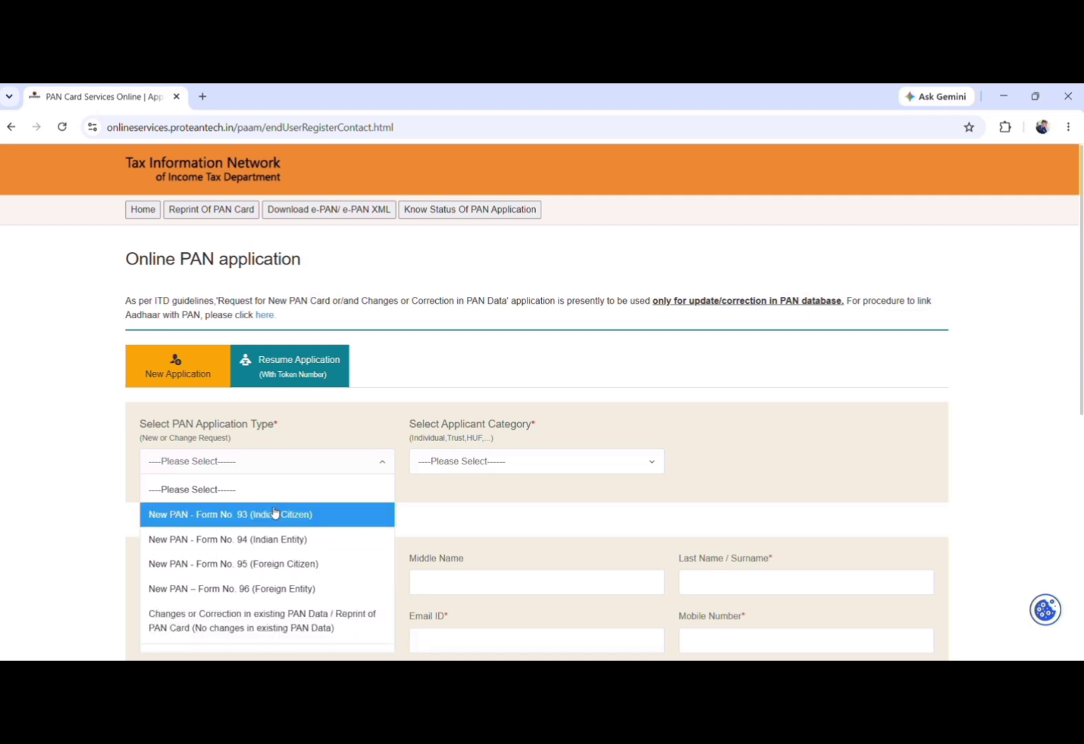
left_click(274, 514)
left_click(356, 471)
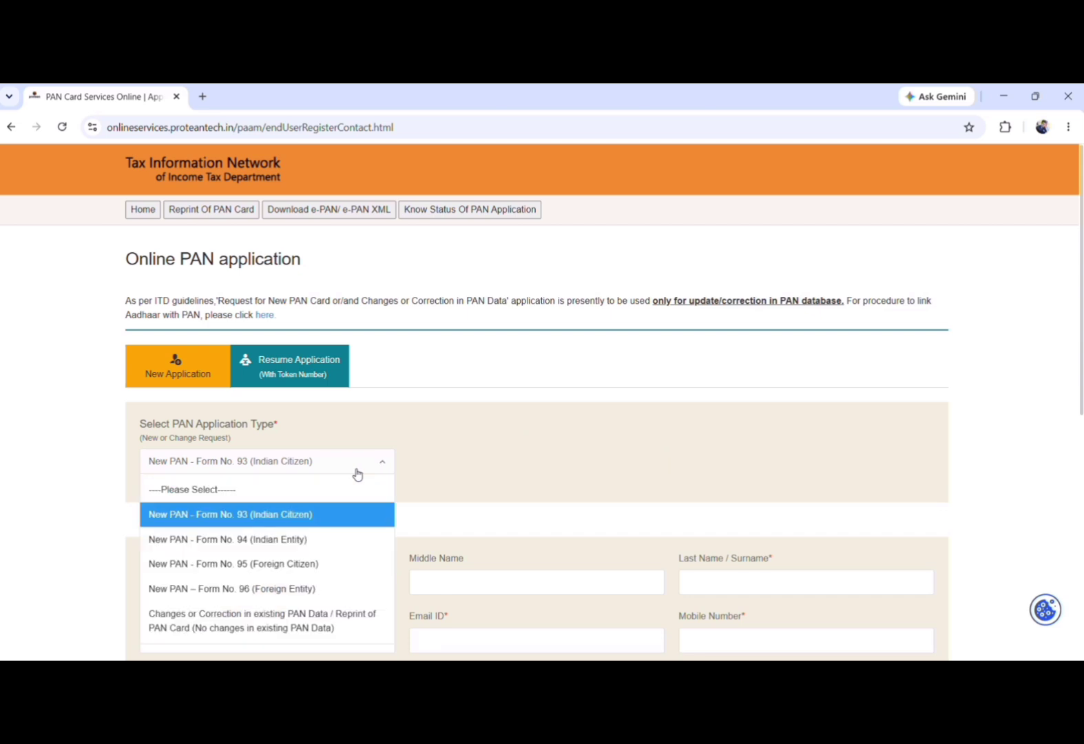
left_click(325, 538)
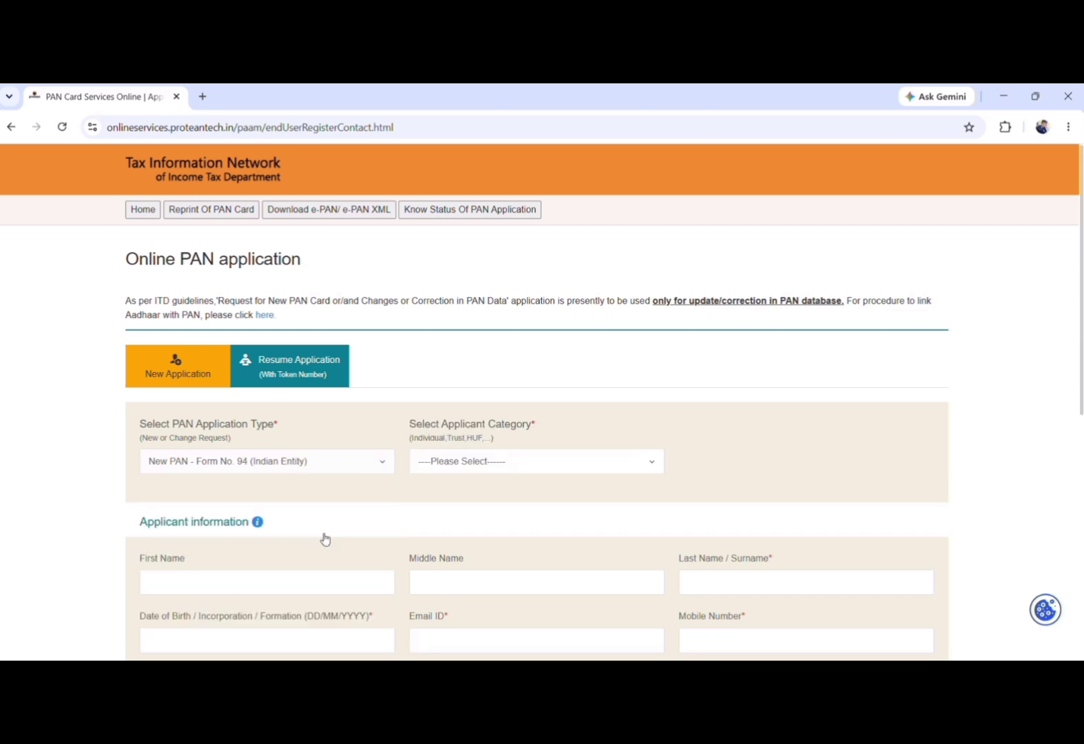
left_click(518, 461)
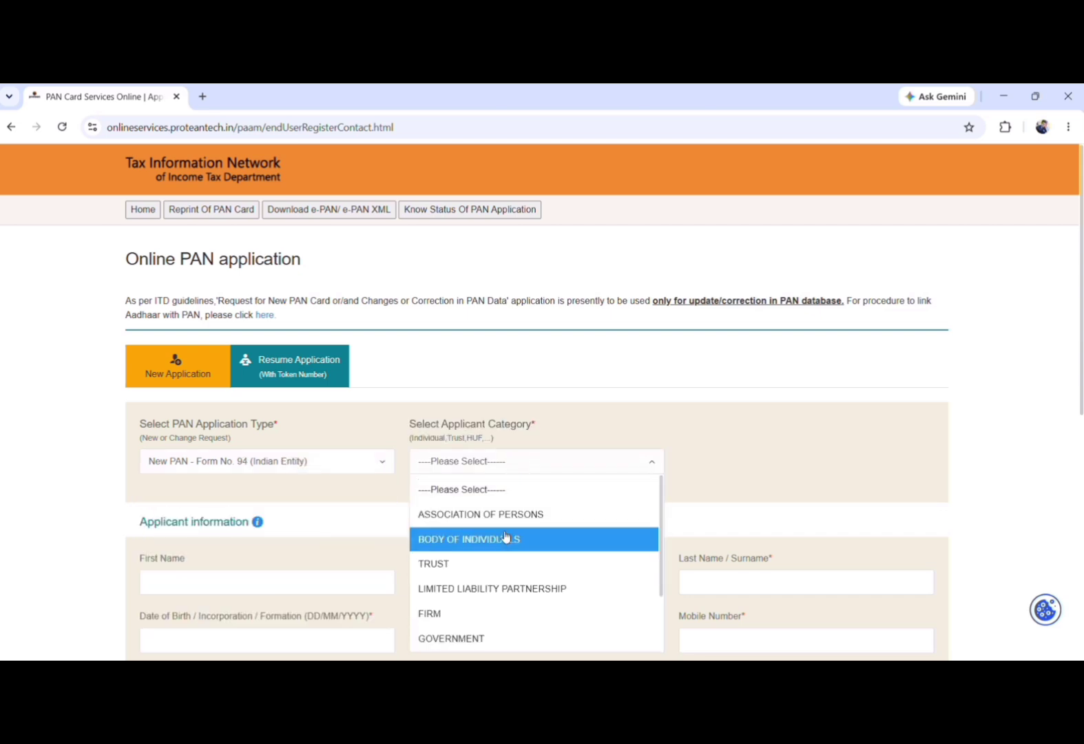
key("Down")
key("Down")
key("Down")
key("Down")
key("Down")
key("Down")
key("Down")
key("Down")
key("Down")
key("Down")
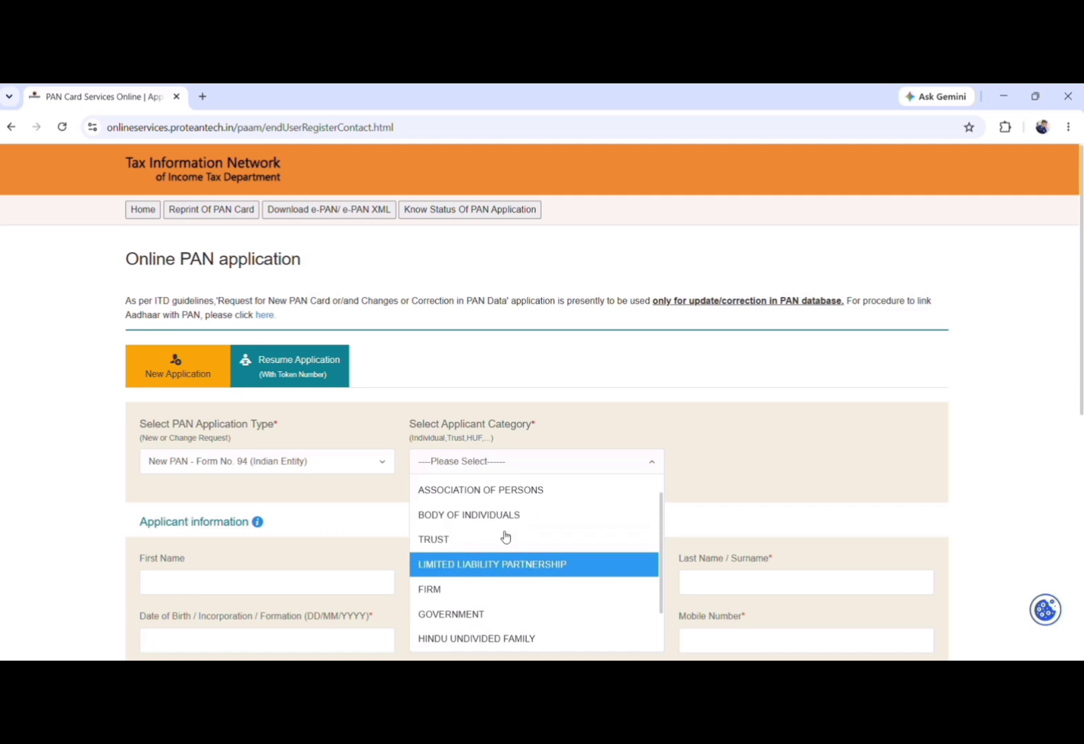
key("Down")
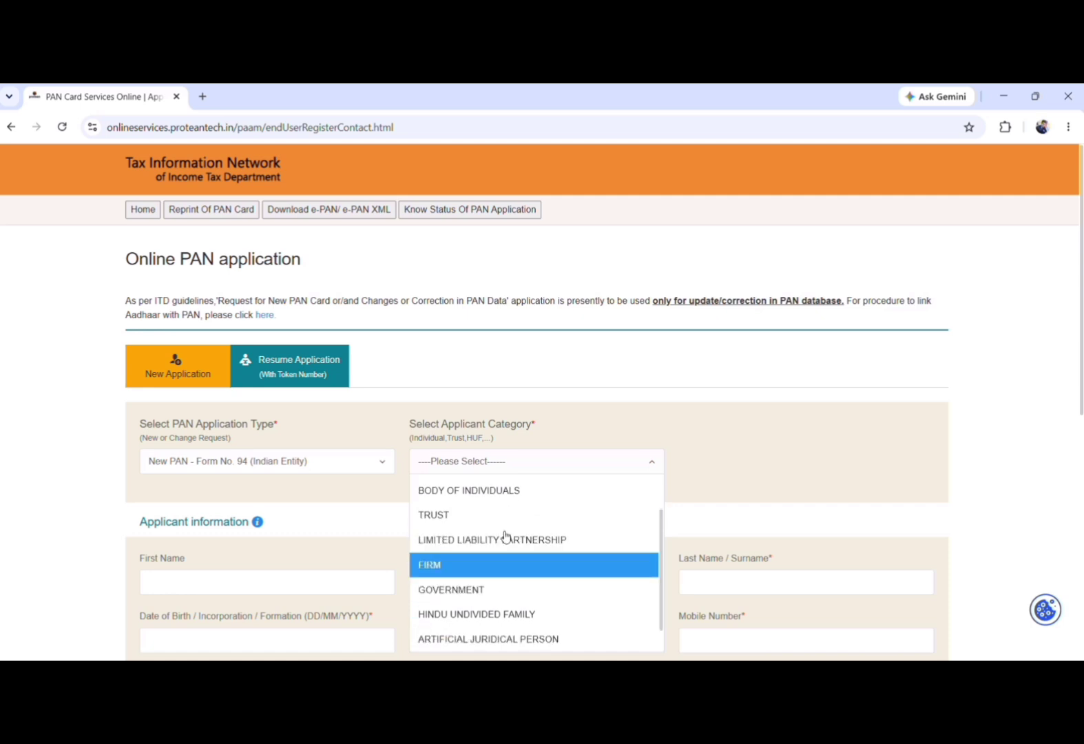
key("Down")
key("Down")
key("Down")
key("Down")
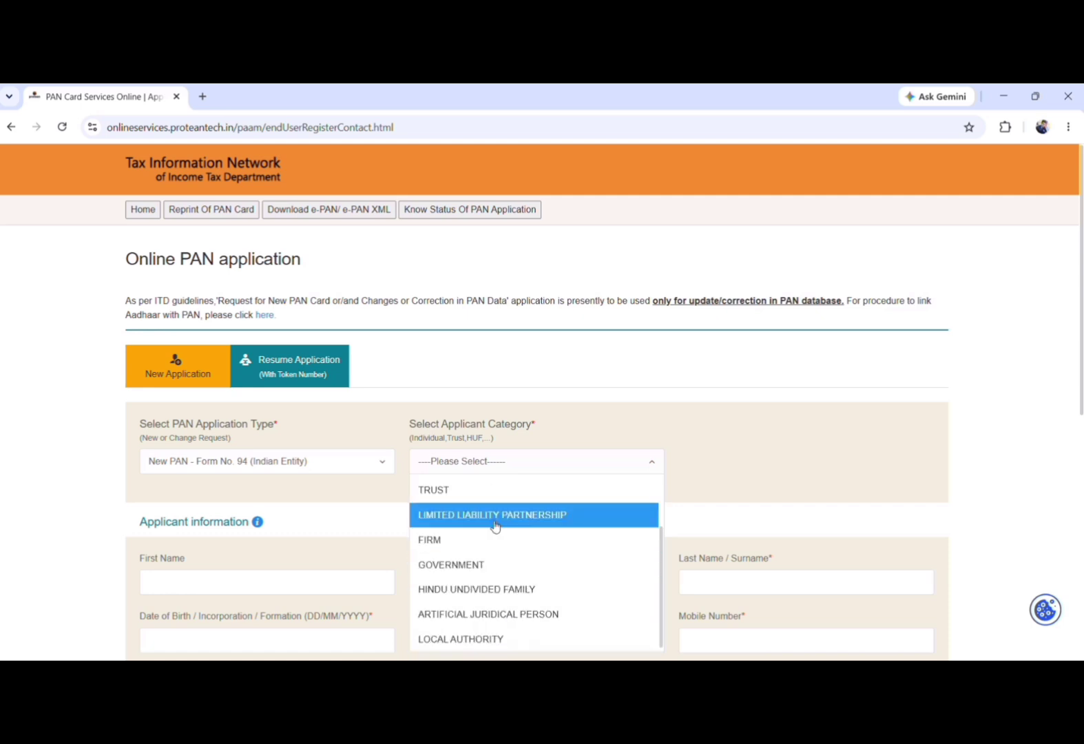
left_click(310, 462)
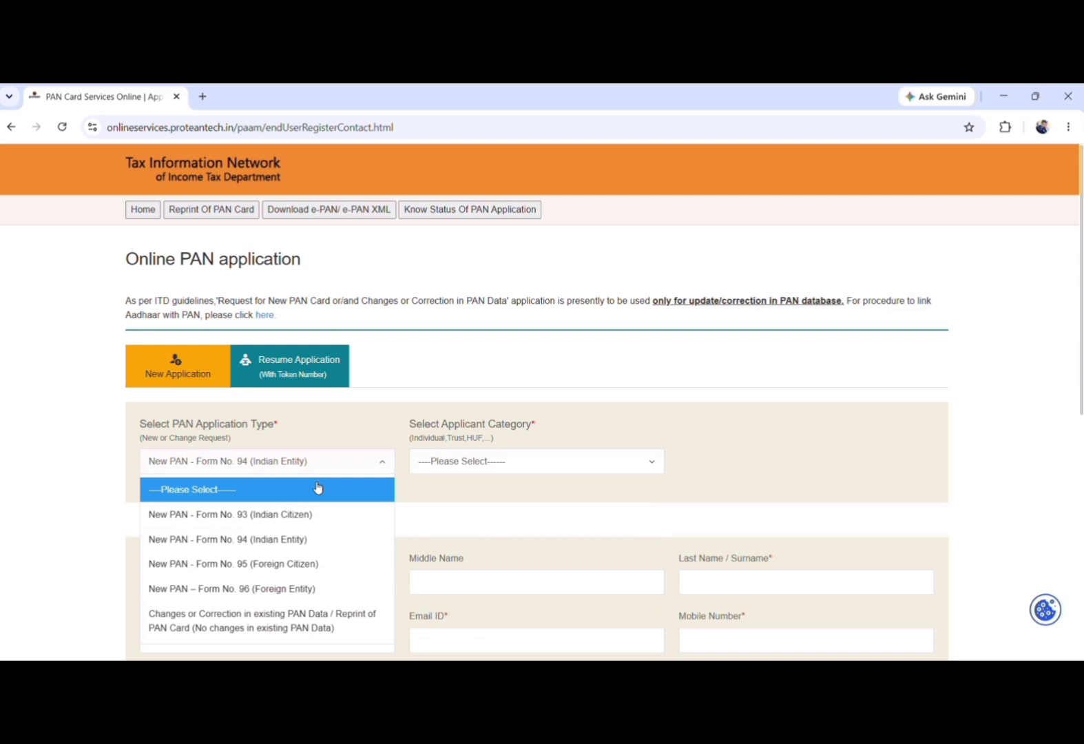
left_click(315, 515)
left_click(277, 594)
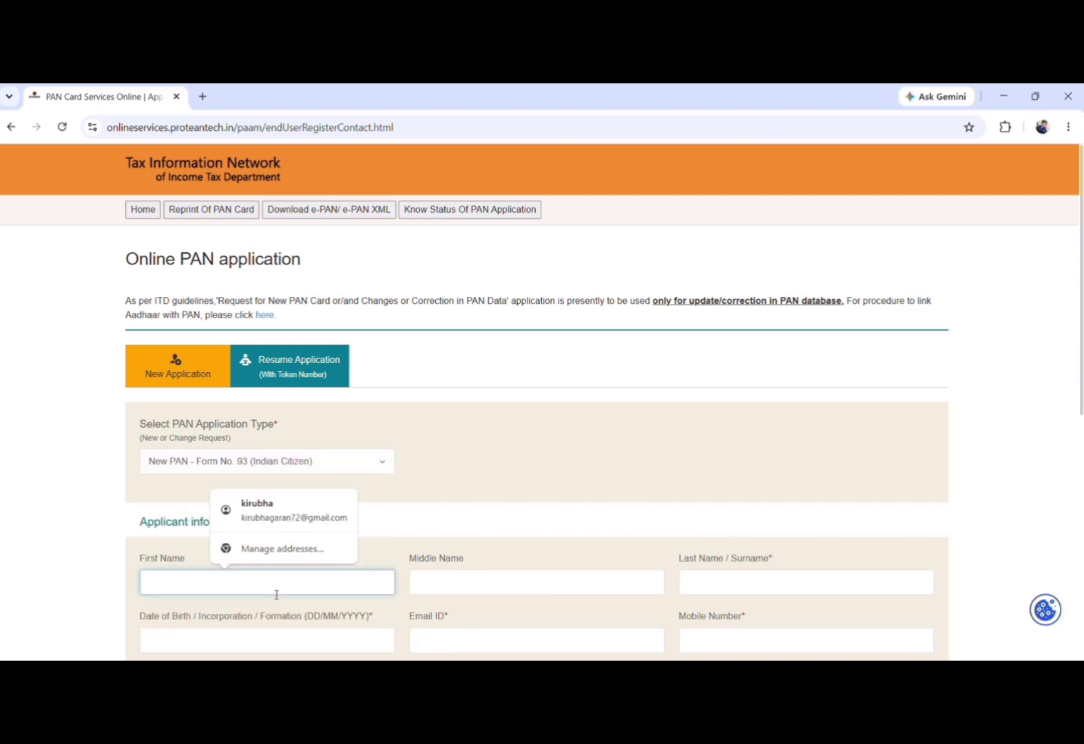
- Enter the applicant's first name and surname
key("Down")
key("Down")
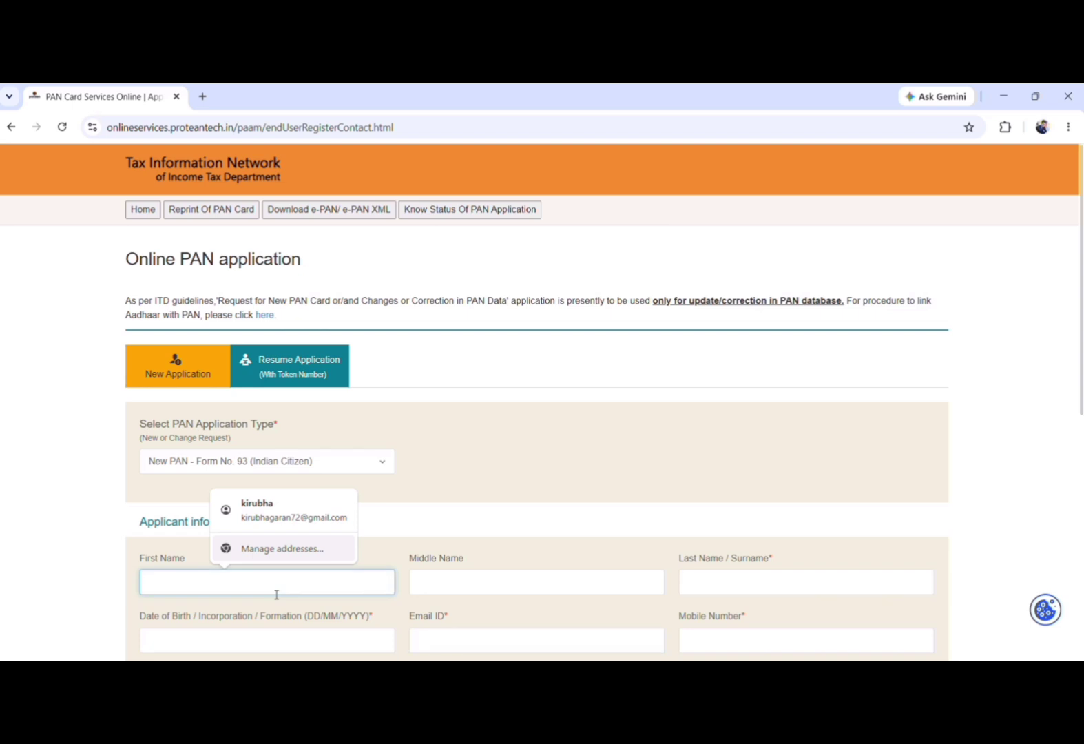
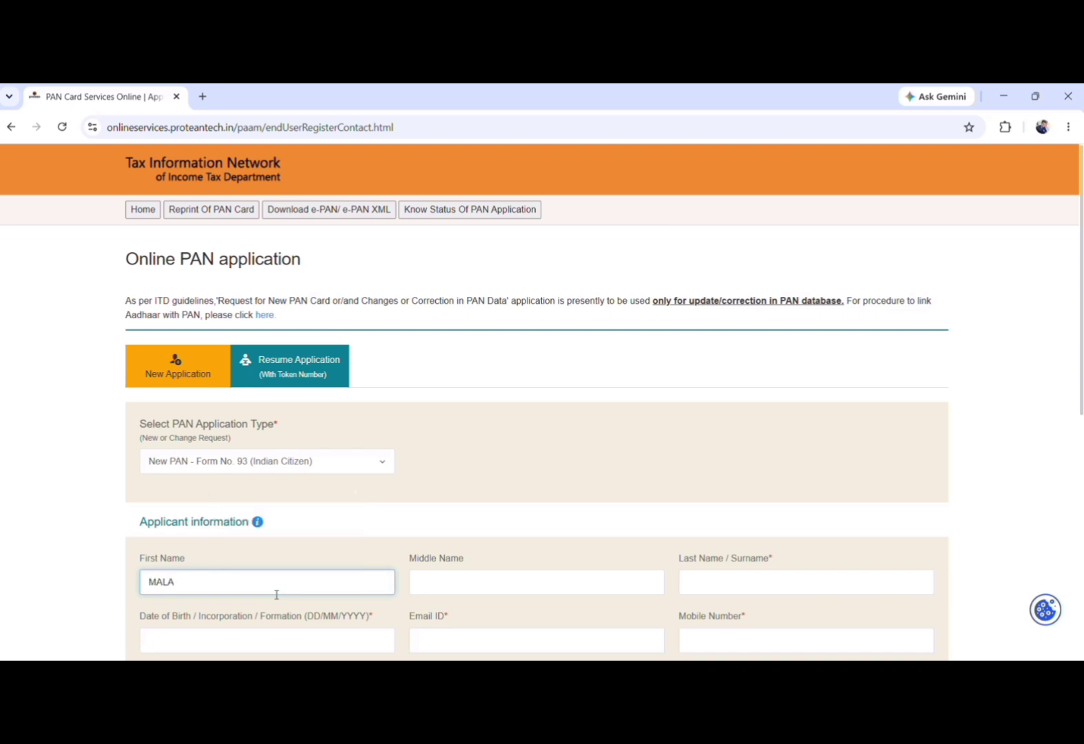
key("Tab")
key("Tab")
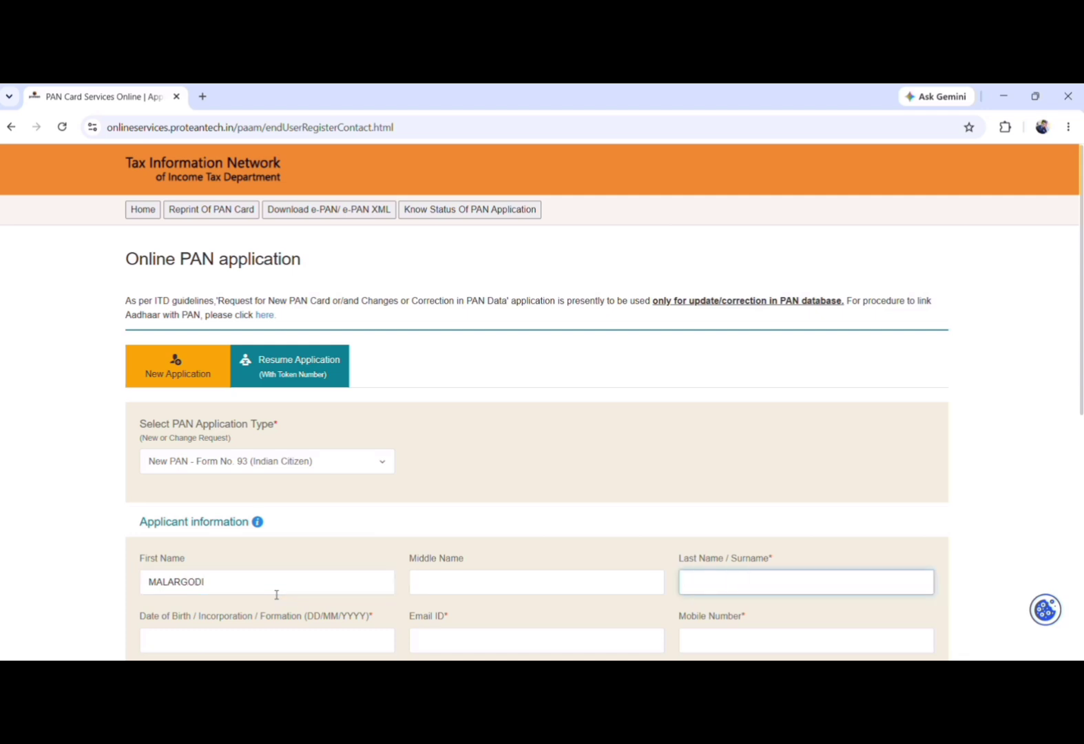
left_click(789, 615)
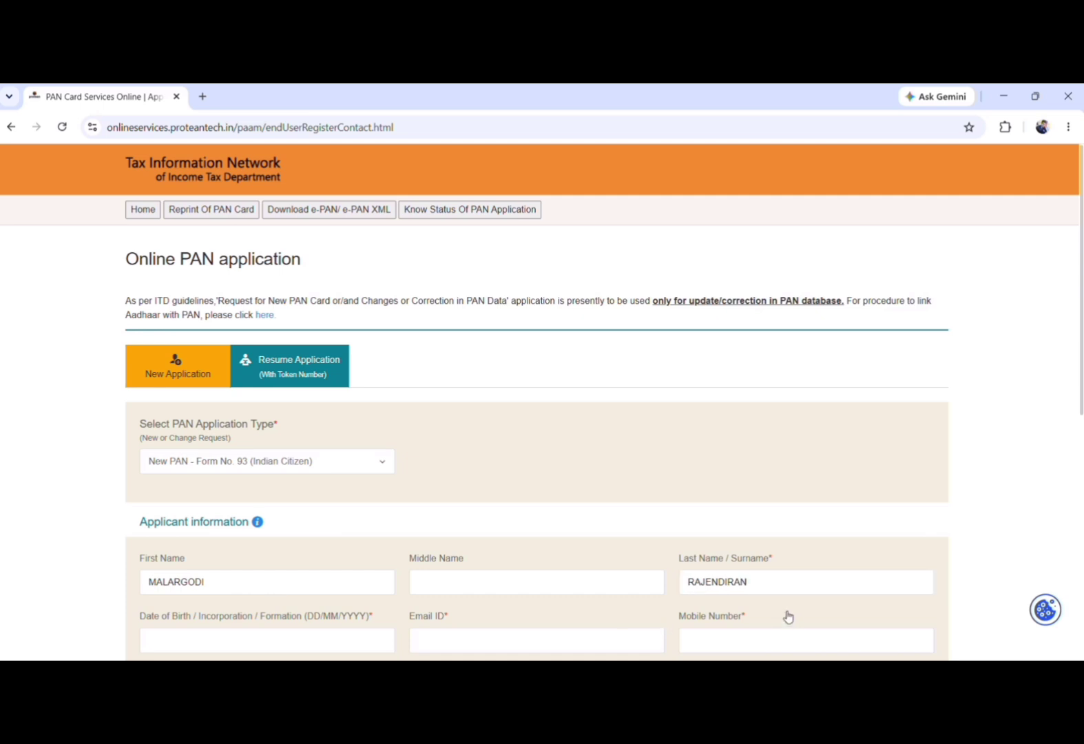
scroll(789, 615, "down", 2)
left_click(315, 525)
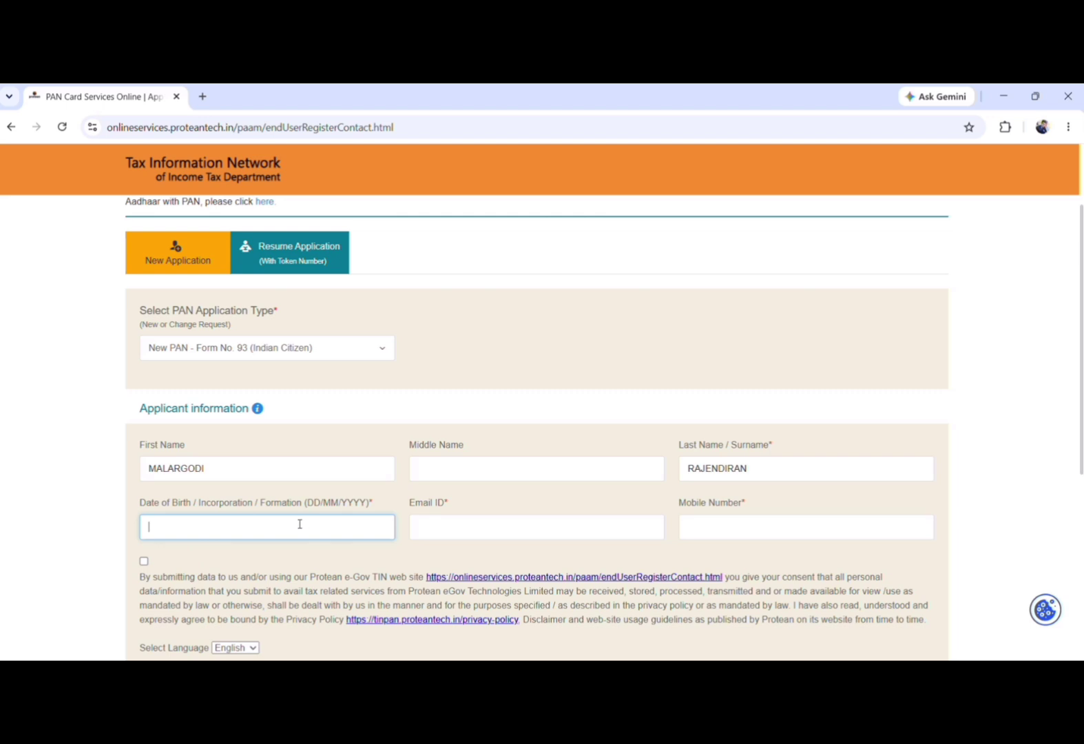
left_click(467, 524)
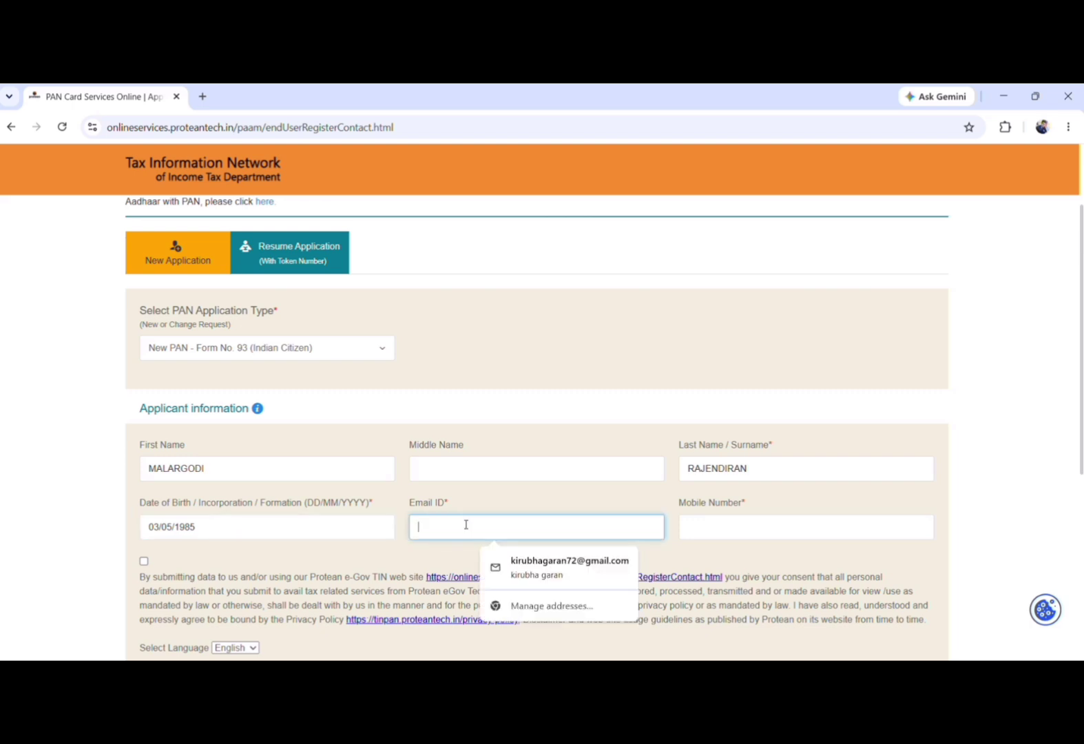
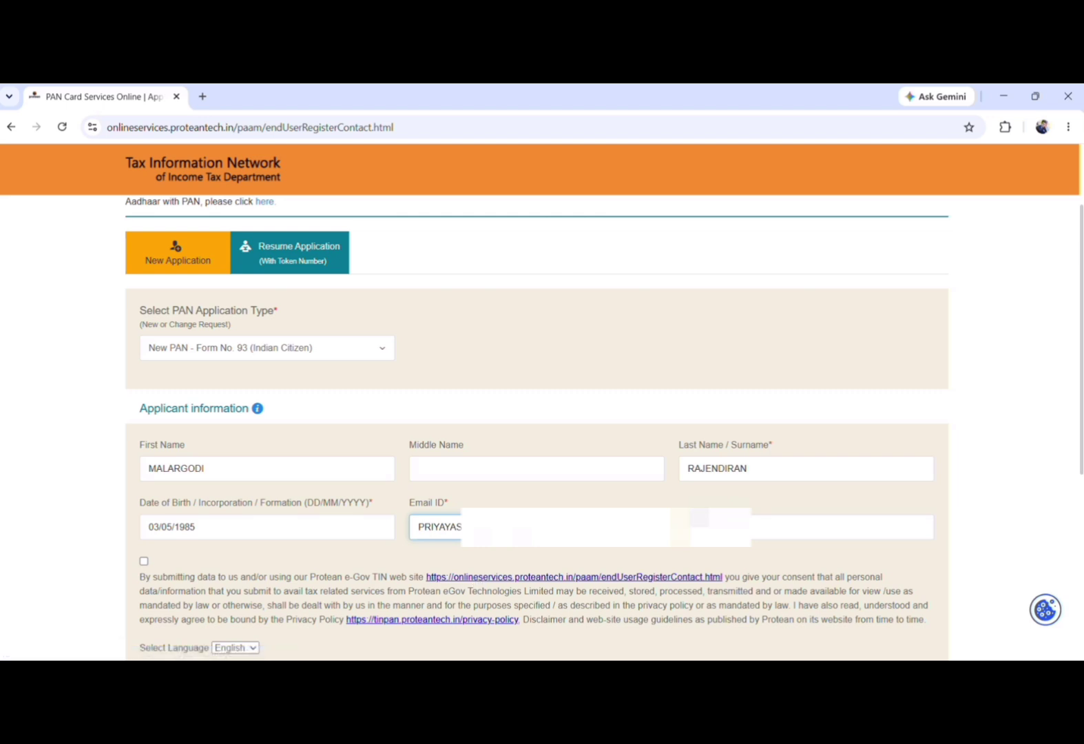
left_click(764, 527)
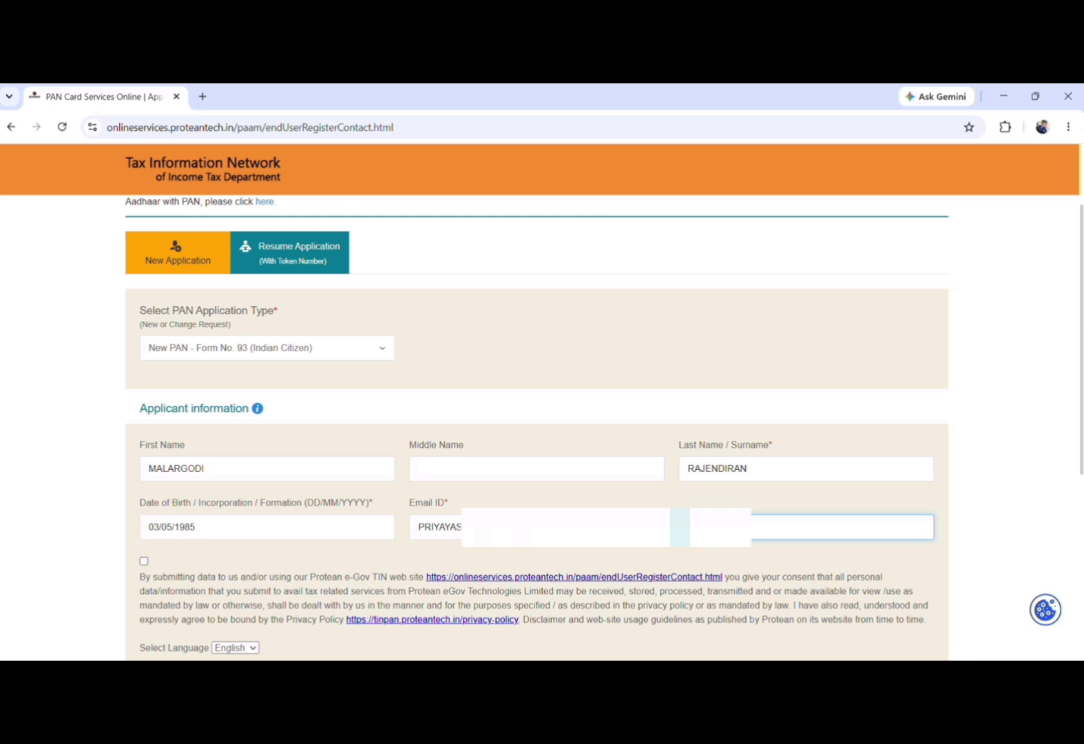
- Tick the data consent and 'I'm not a robot' boxes, then submit the details
left_click(144, 561)
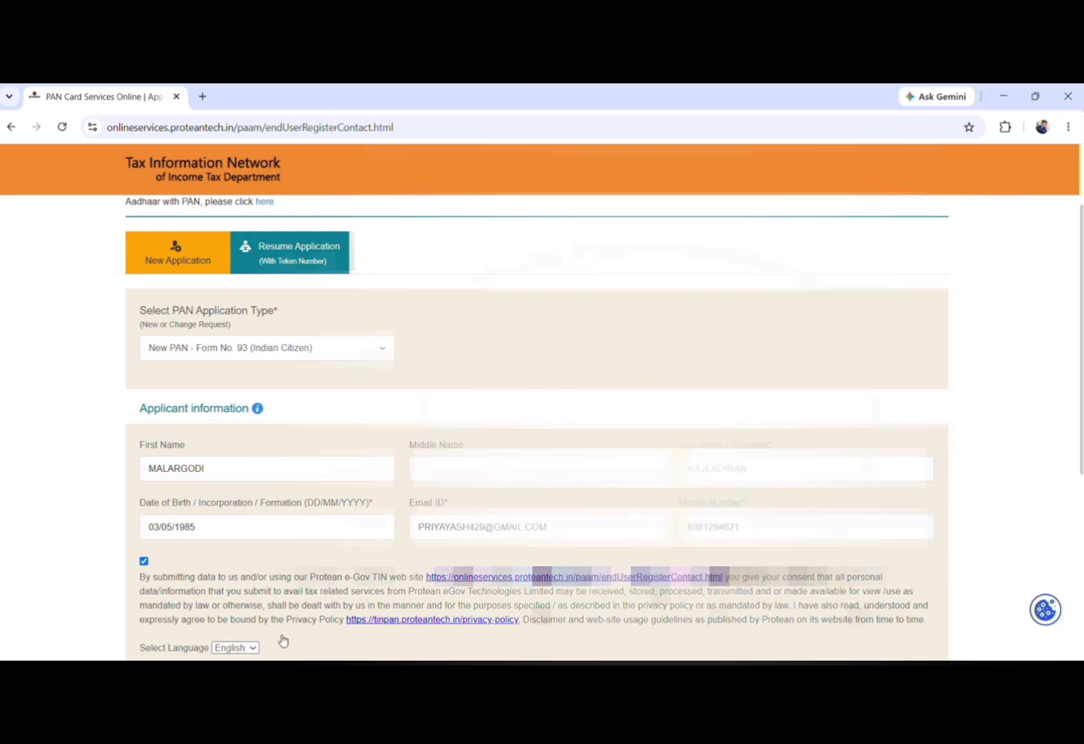
scroll(282, 641, "down", 1)
scroll(282, 641, "down", 3)
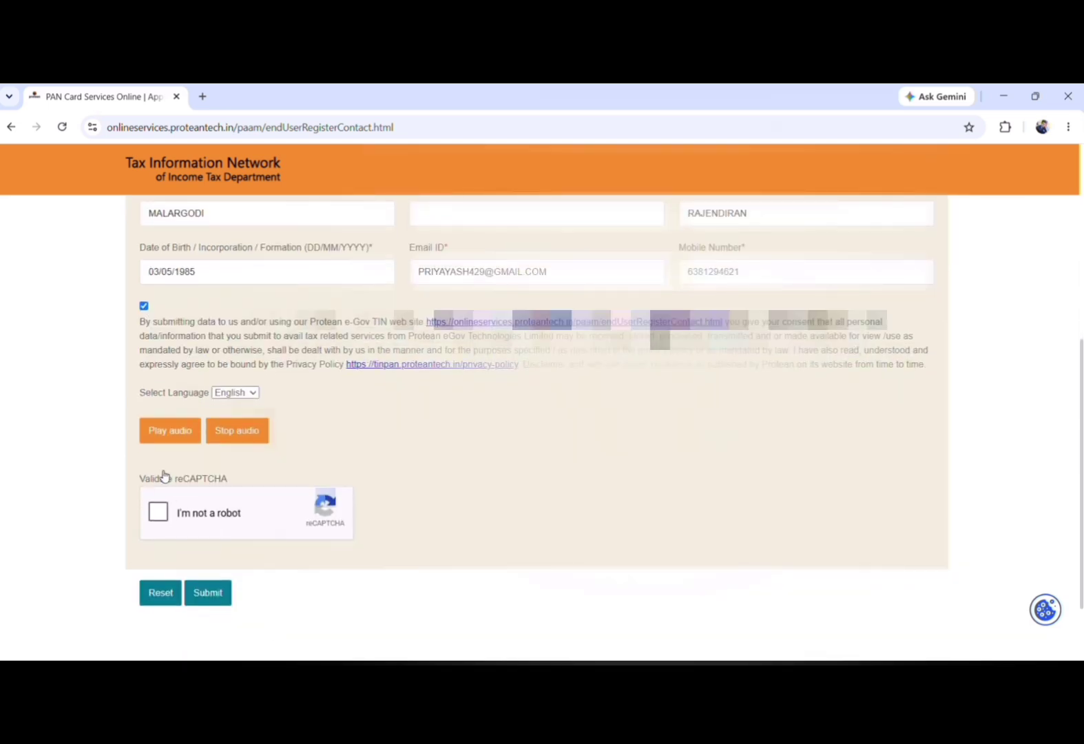
left_click(163, 516)
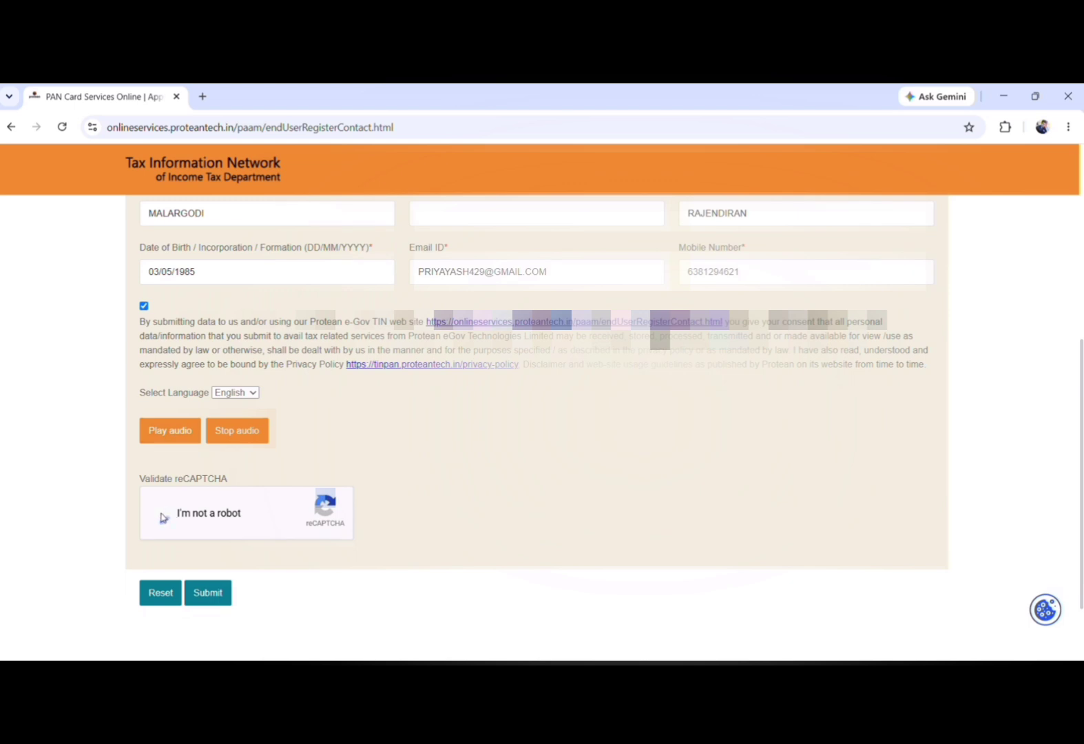
left_click(214, 599)
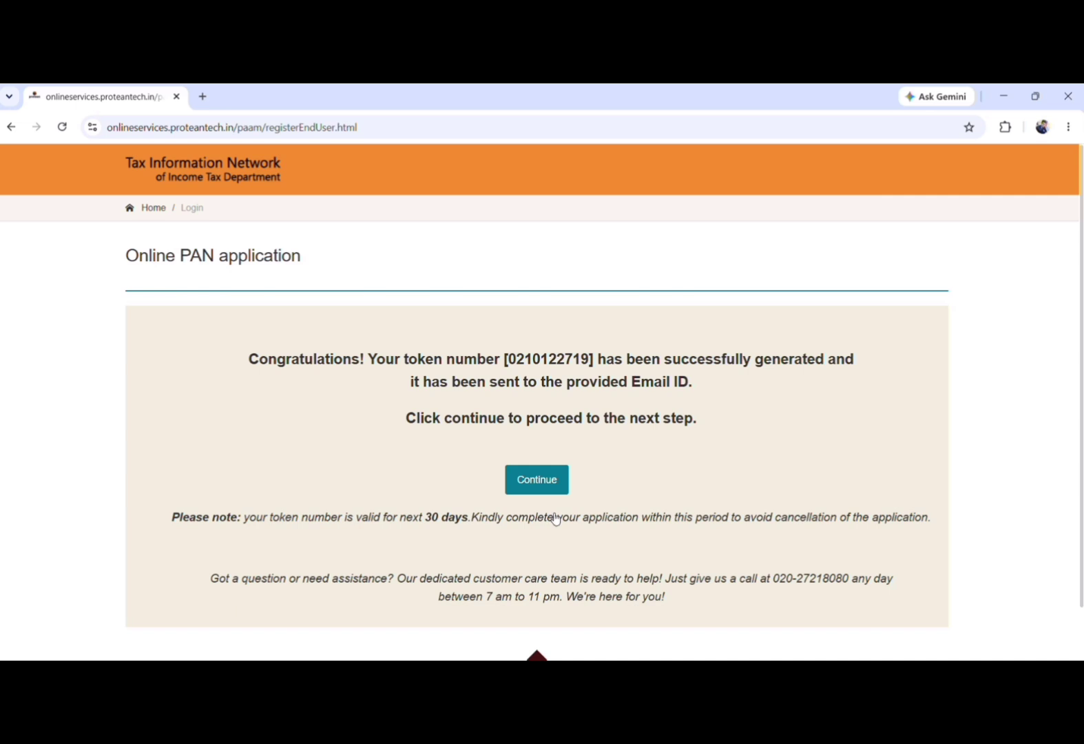
- Continue from the Guidelines step to Personal Details
left_click(556, 485)
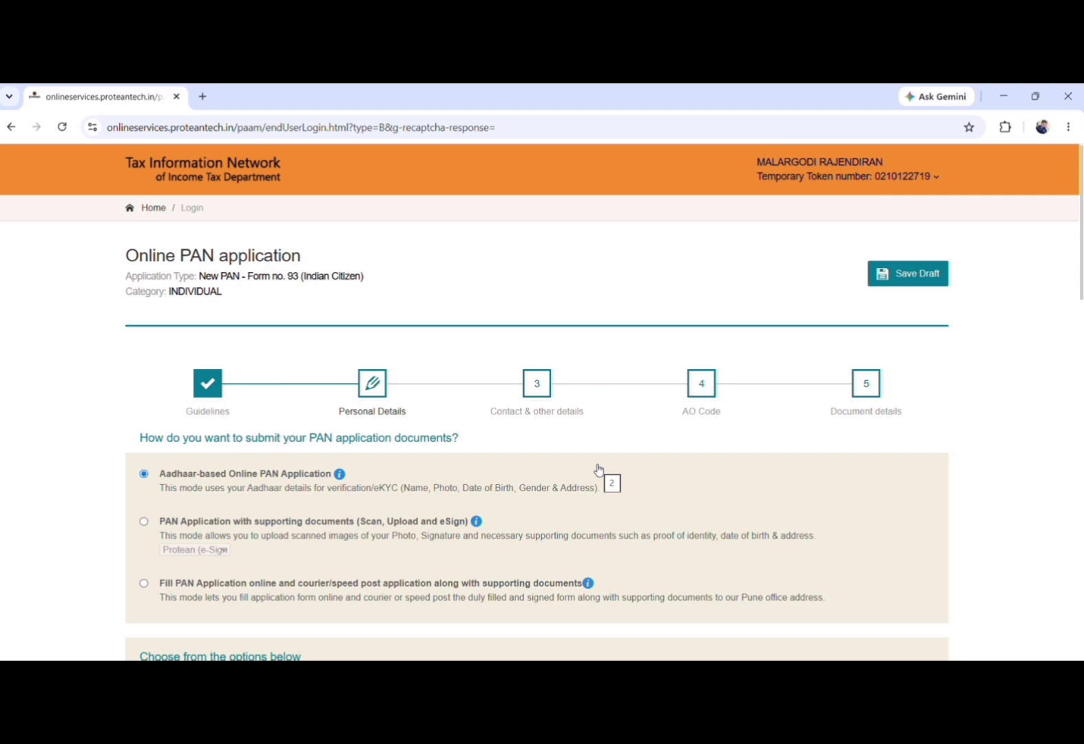
- Choose 'PAN Application with supporting documents (Scan, Upload and eSign)' as the submission mode
left_click(144, 523)
key("Down")
key("Up")
scroll(958, 494, "down", 8)
scroll(959, 494, "up", 3)
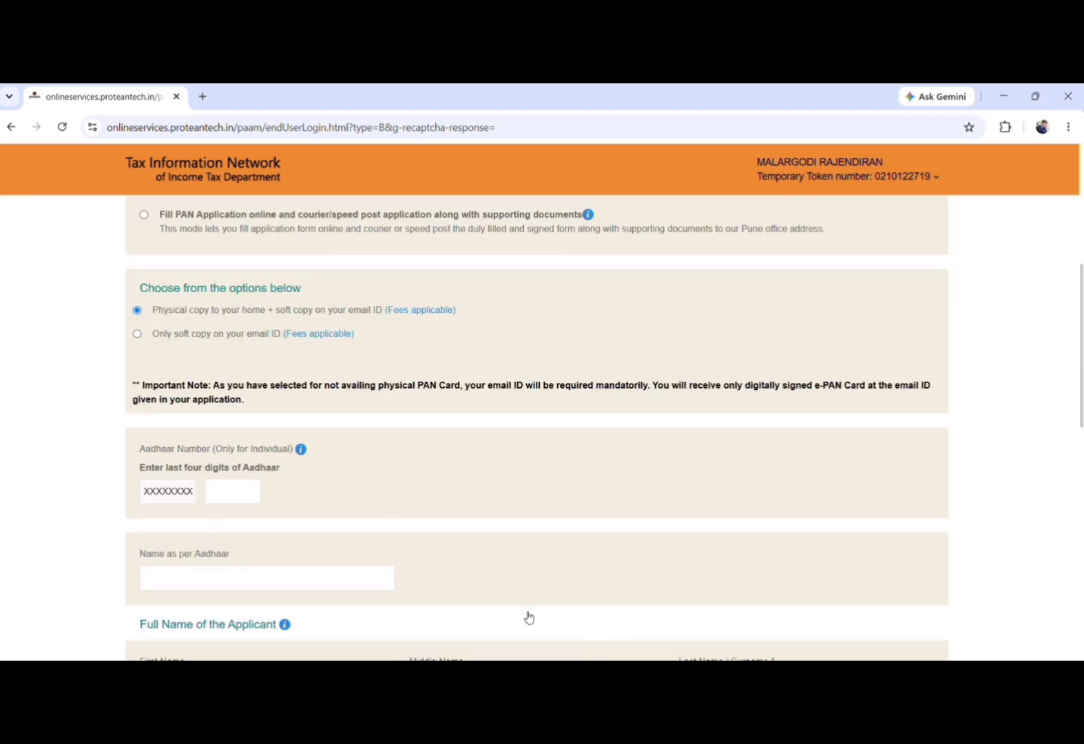
- Enter the last four Aadhaar digits and the applicant's name as per Aadhaar
left_click(222, 488)
left_click(213, 576)
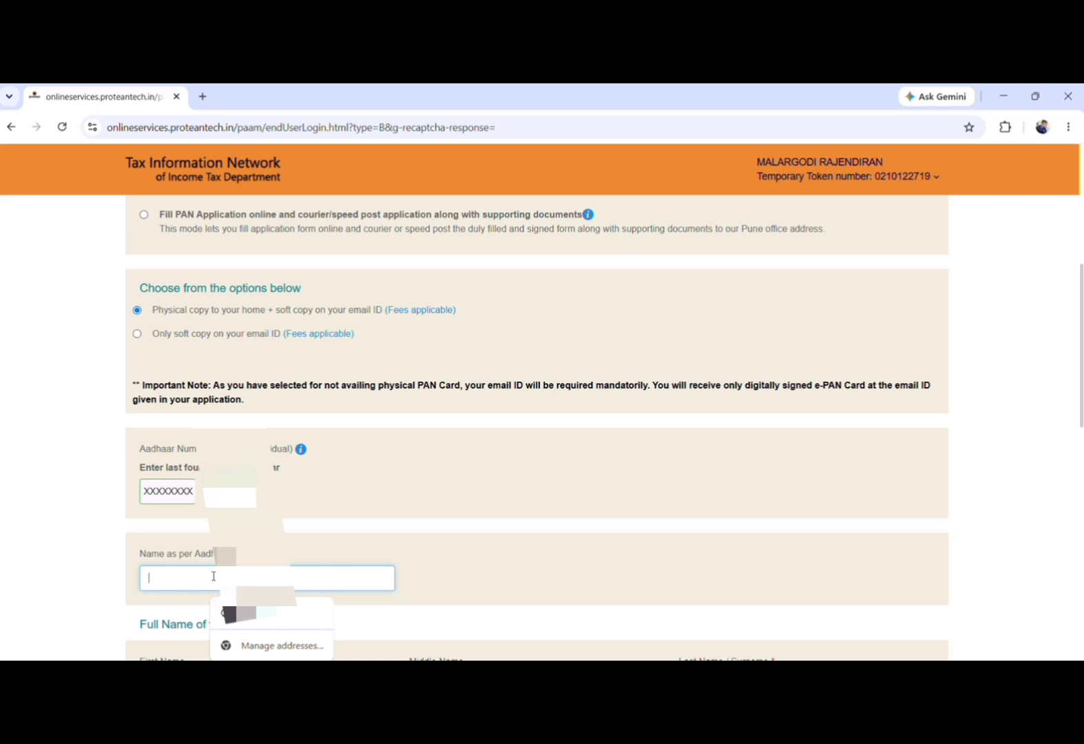
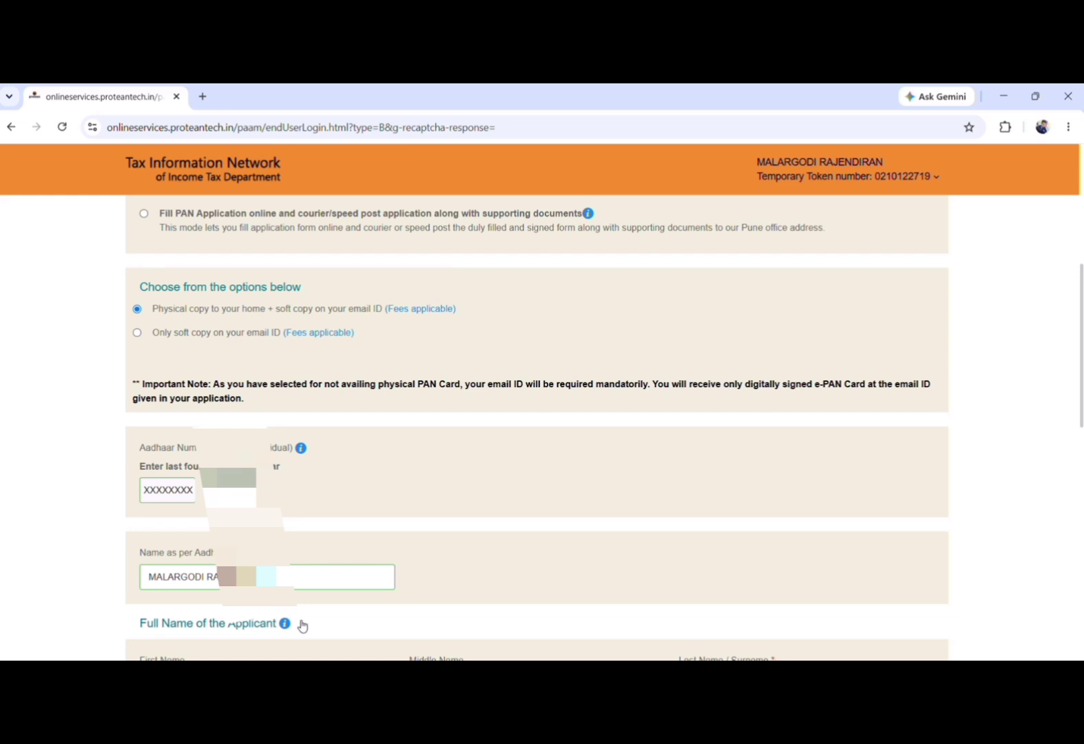
scroll(302, 626, "down", 5)
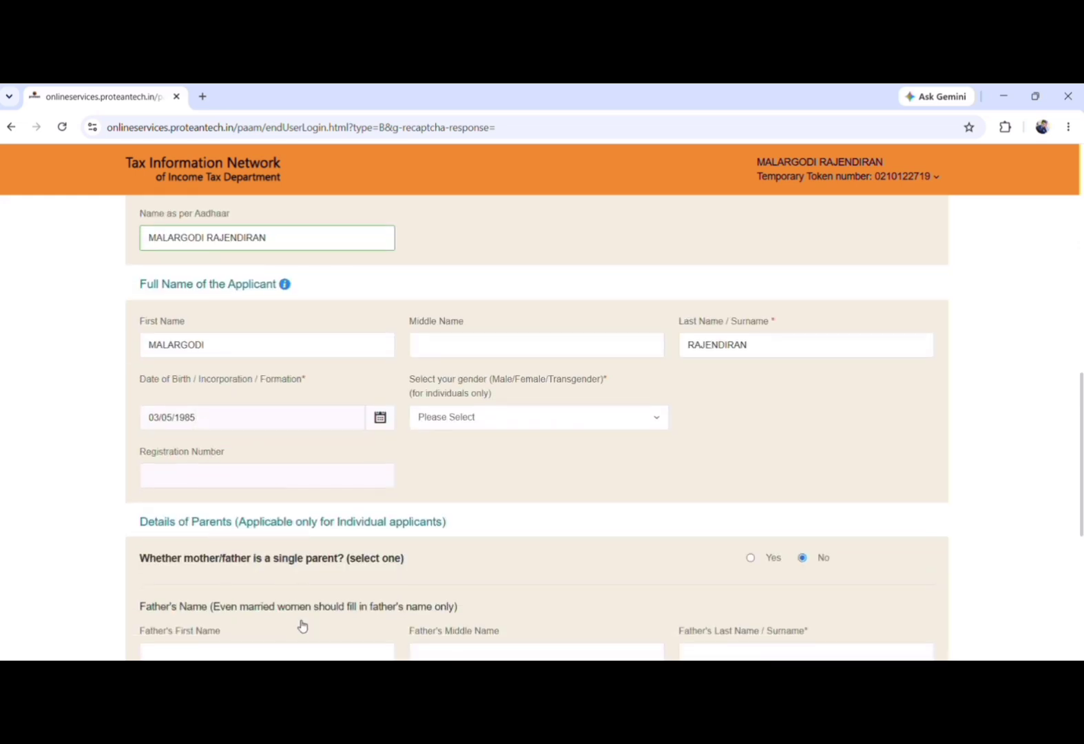
- Set the applicant's gender to Female
scroll(302, 626, "down", 1)
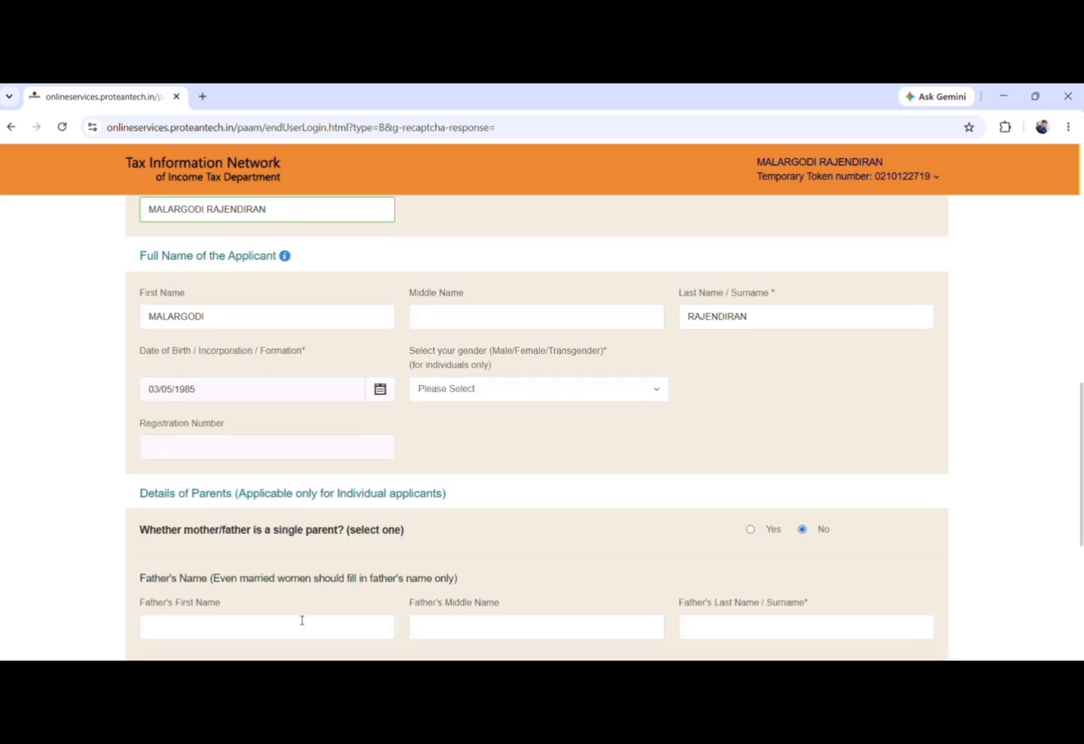
left_click(511, 398)
left_click(494, 467)
scroll(531, 474, "down", 5)
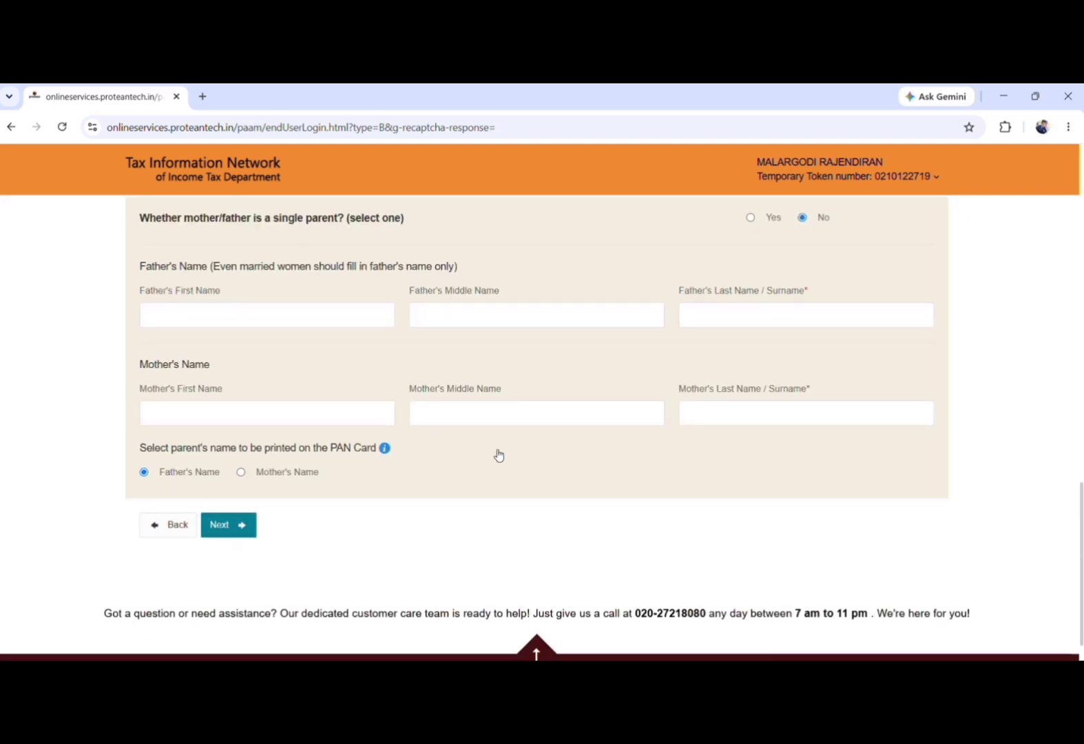
- Enter the father's first name, correcting a typo
left_click(312, 319)
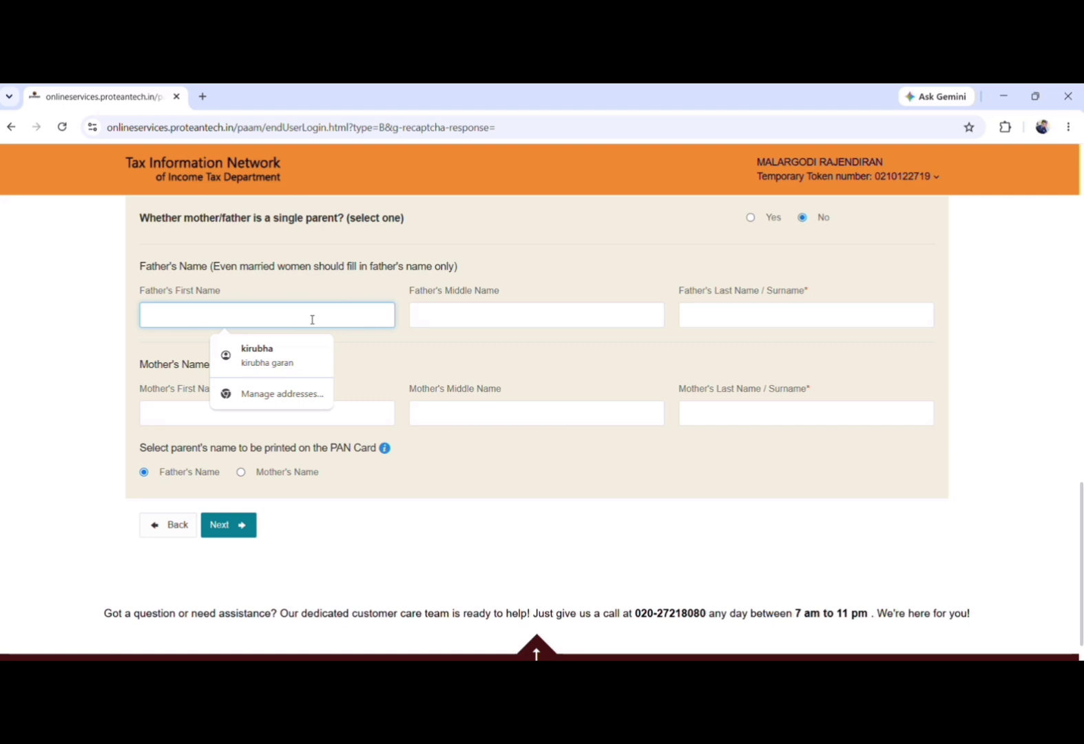
type("KOOLA")
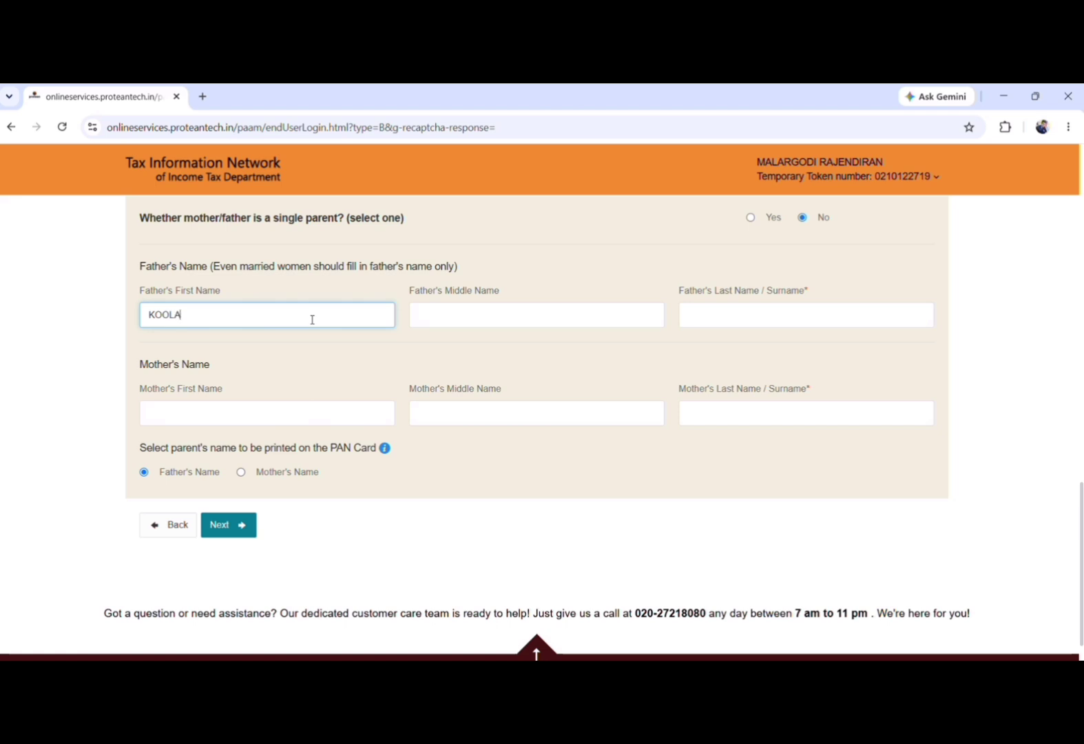
key("BackSpace")
key("BackSpace")
key("BackSpace")
type("LANDHAIAPPAN")
- On Contact & other details, mark No income and choose Residence for communication
left_click(238, 522)
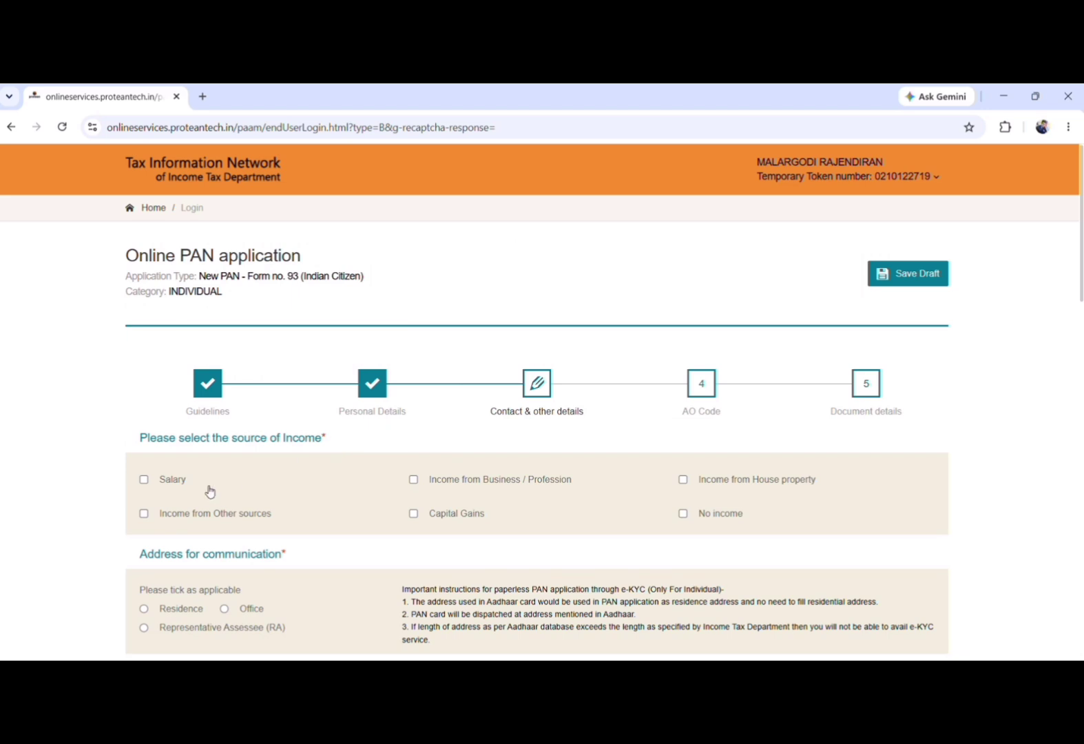
left_click(683, 517)
scroll(709, 547, "down", 5)
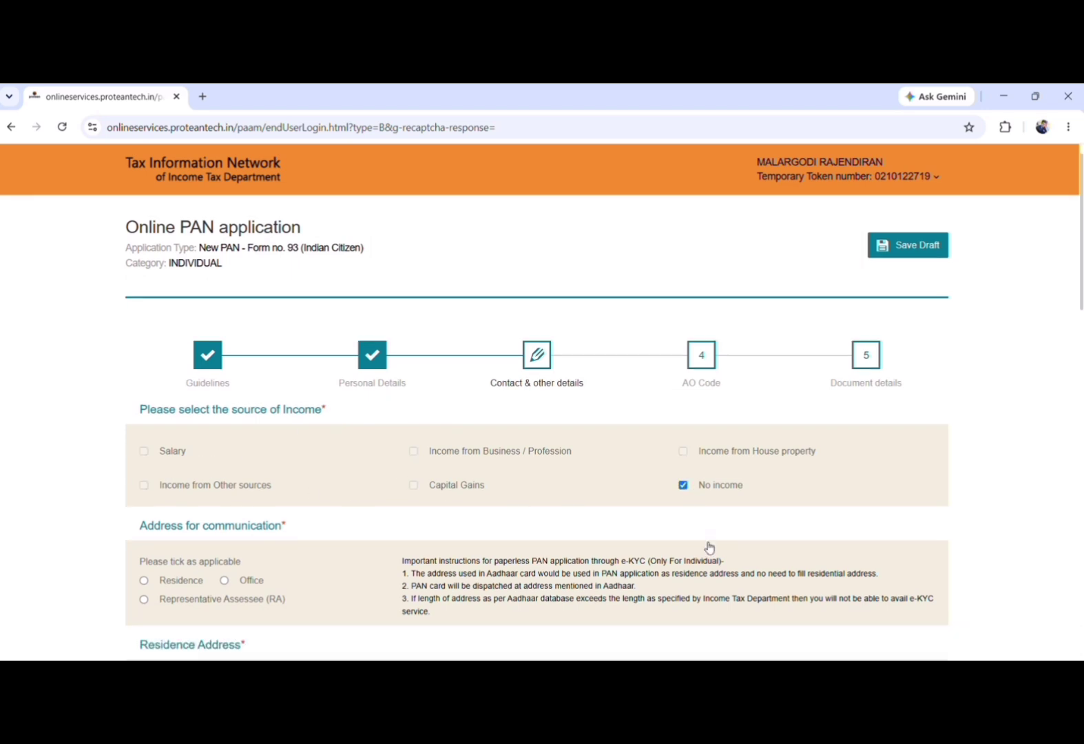
left_click(144, 269)
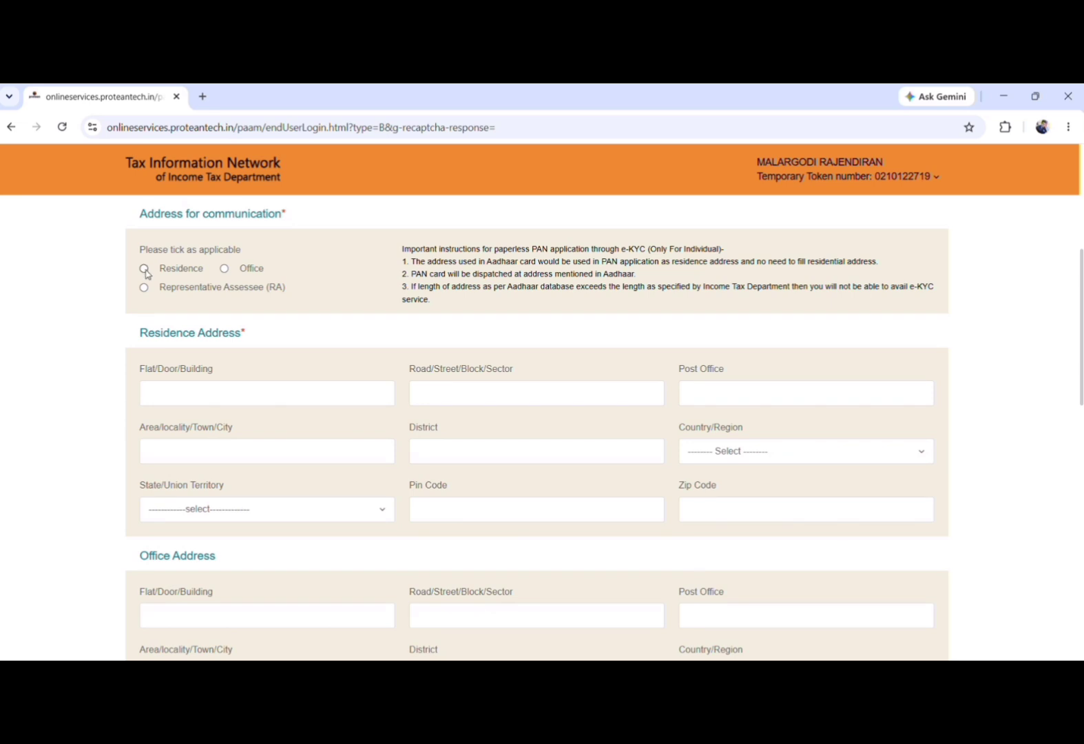
- Fill the Flat/Door/Building, Road/Street and Post Office fields of the residence address
left_click(222, 391)
type("NO")
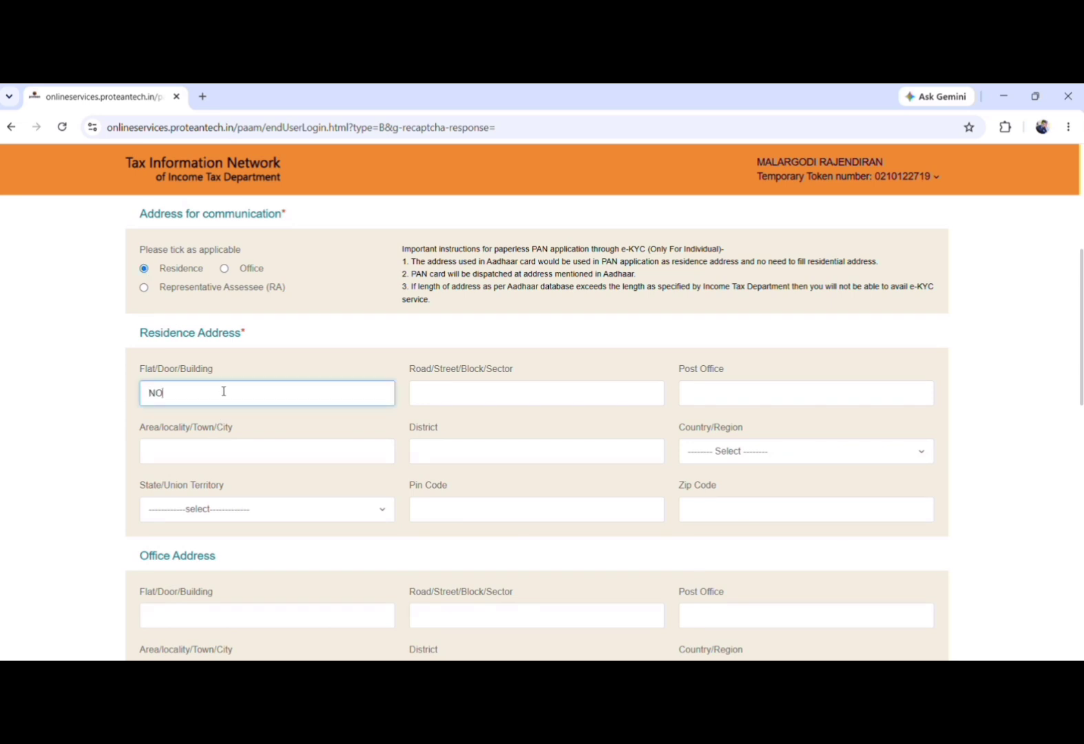
key("BackSpace")
key("BackSpace")
key("Tab")
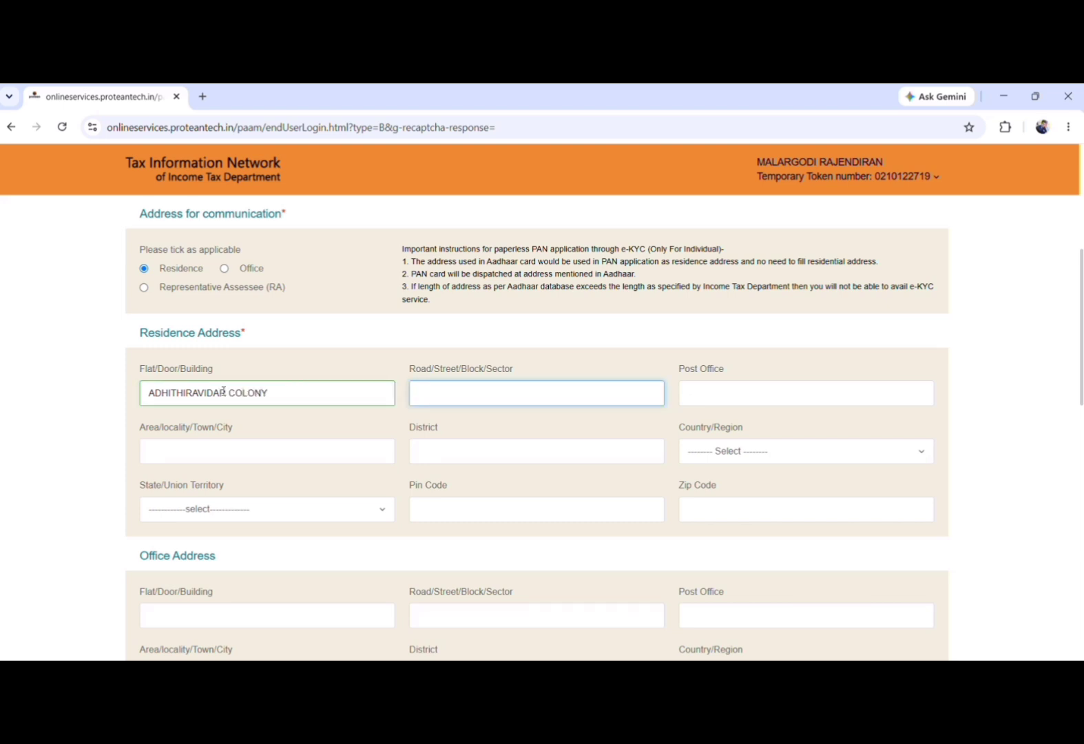
type("KANDILI")
key("Tab")
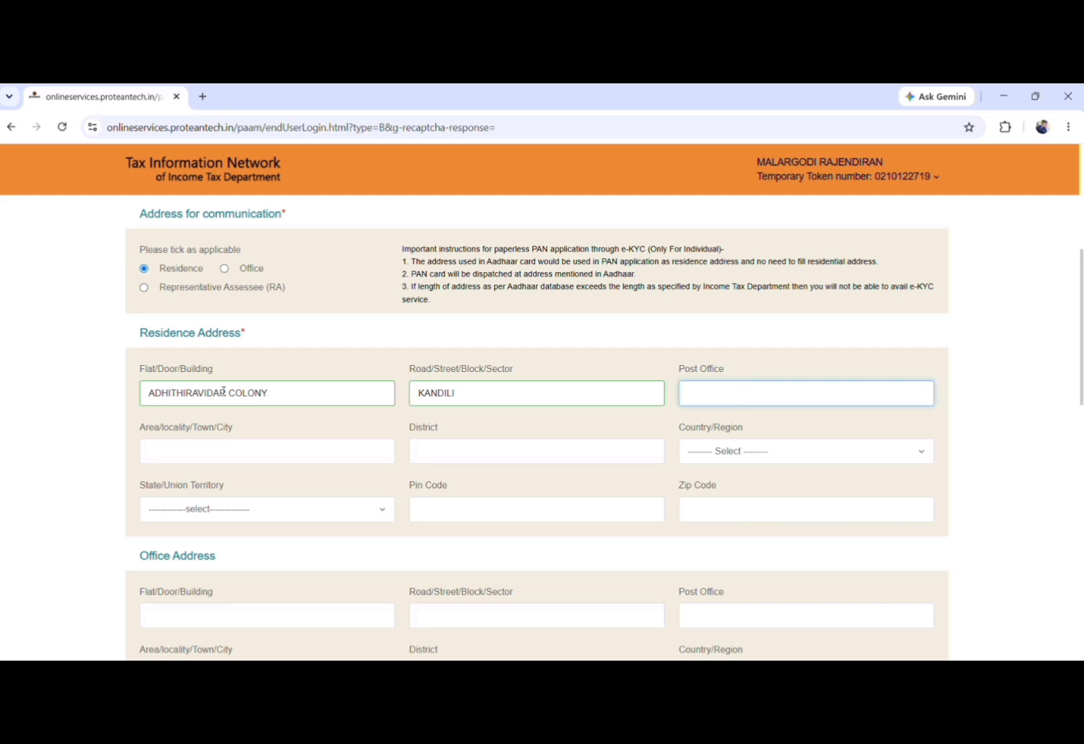
type("KANDILI")
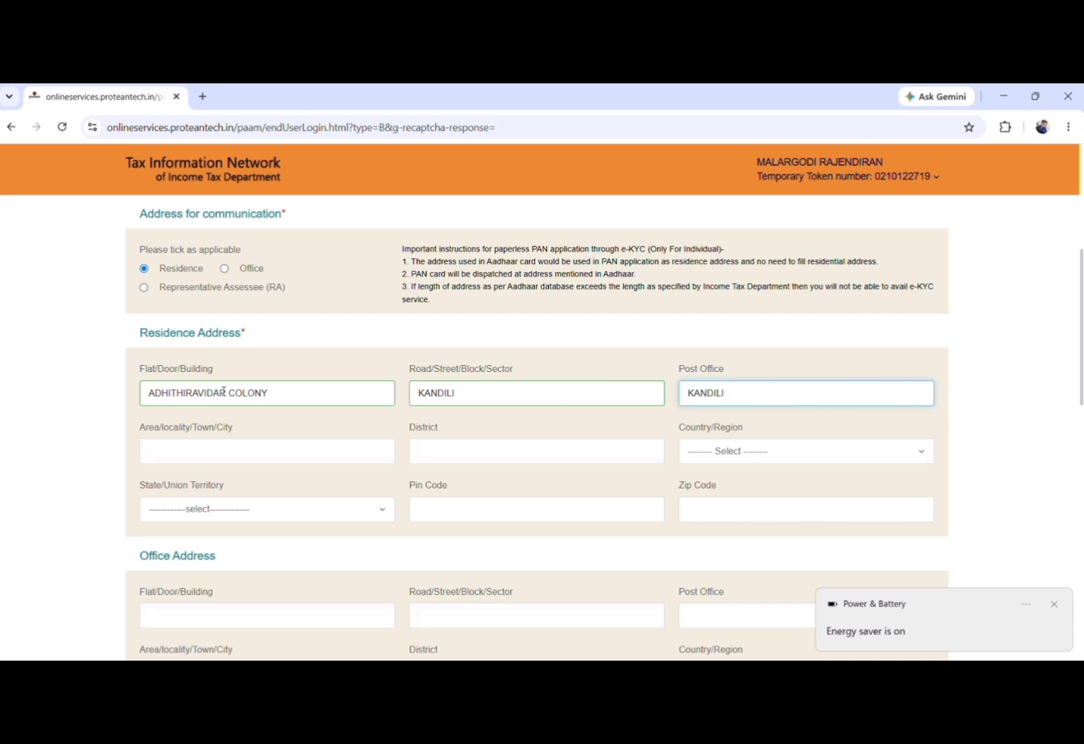
- Dismiss the 'Kindly provide different adresses' alert about the building and street entries
left_click(183, 448)
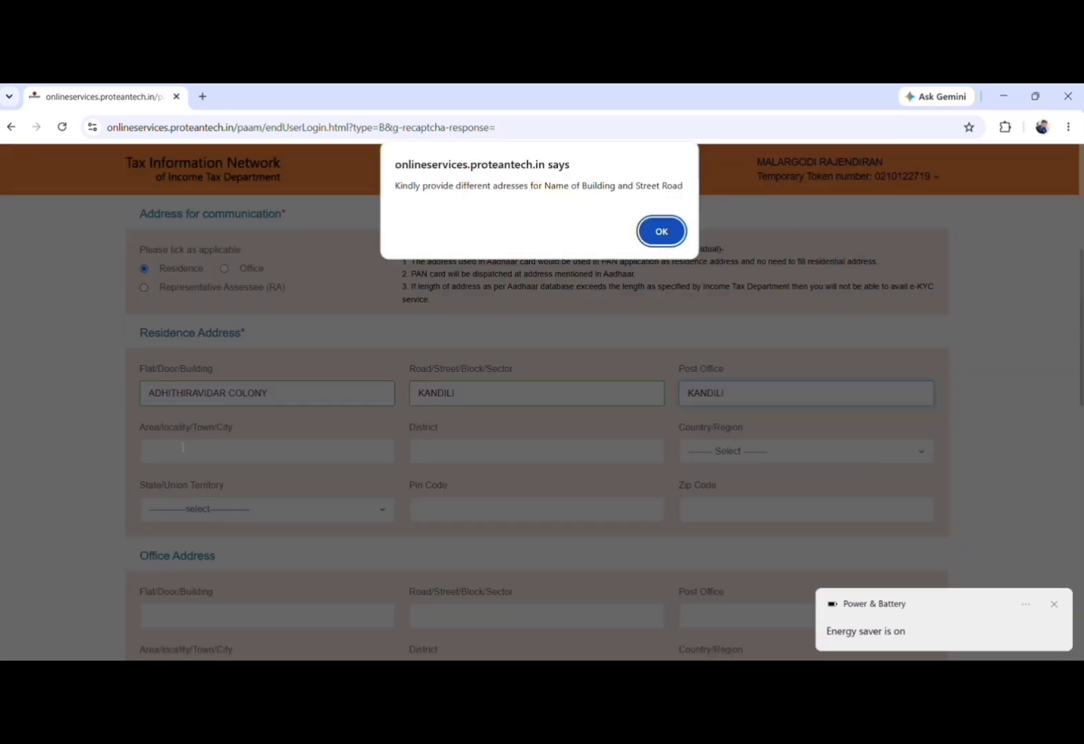
left_click(661, 233)
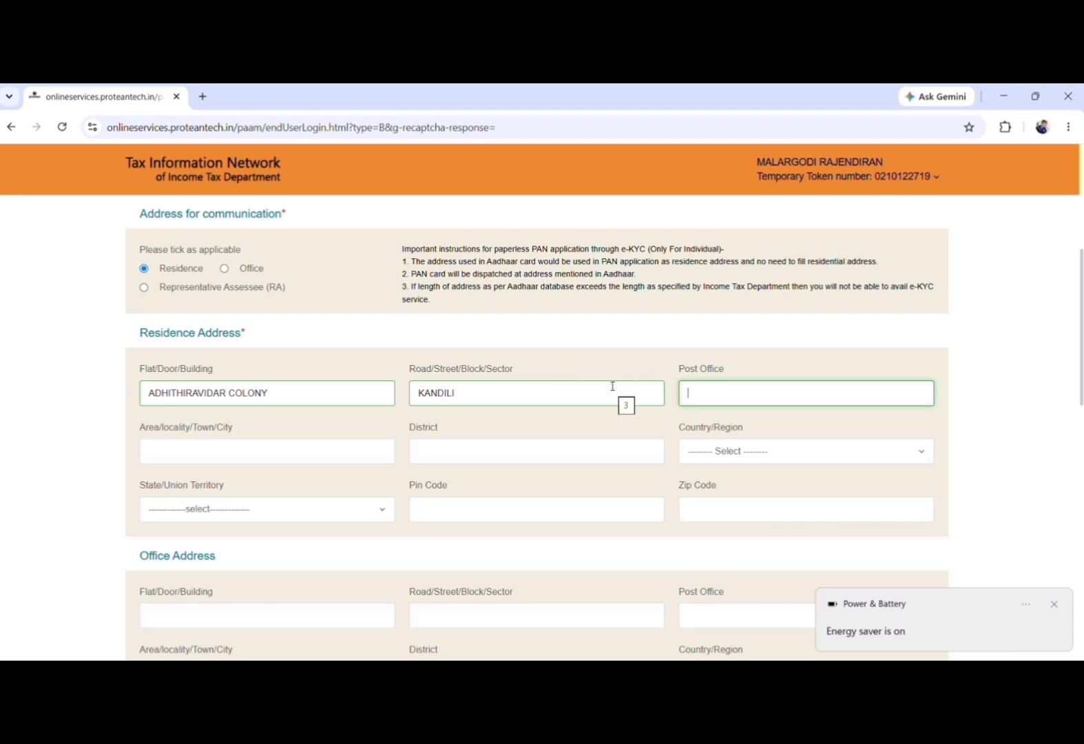
- Enter the residence area/town, district and pin code, fixing spelling typos
left_click(736, 381)
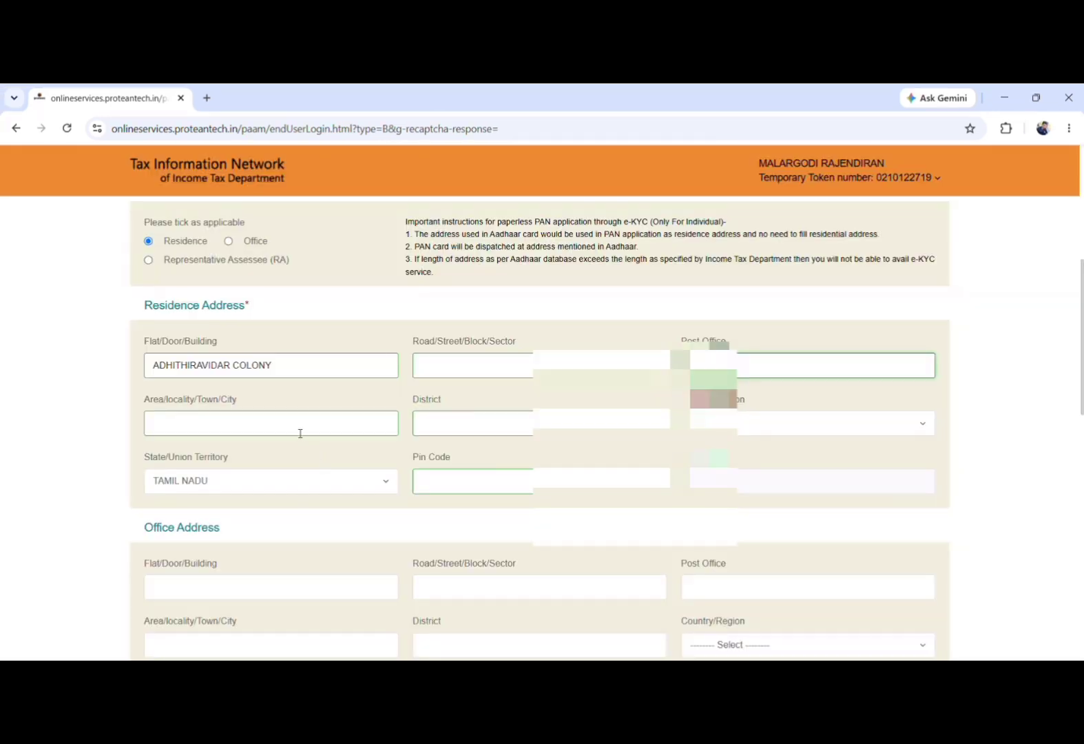
left_click(306, 426)
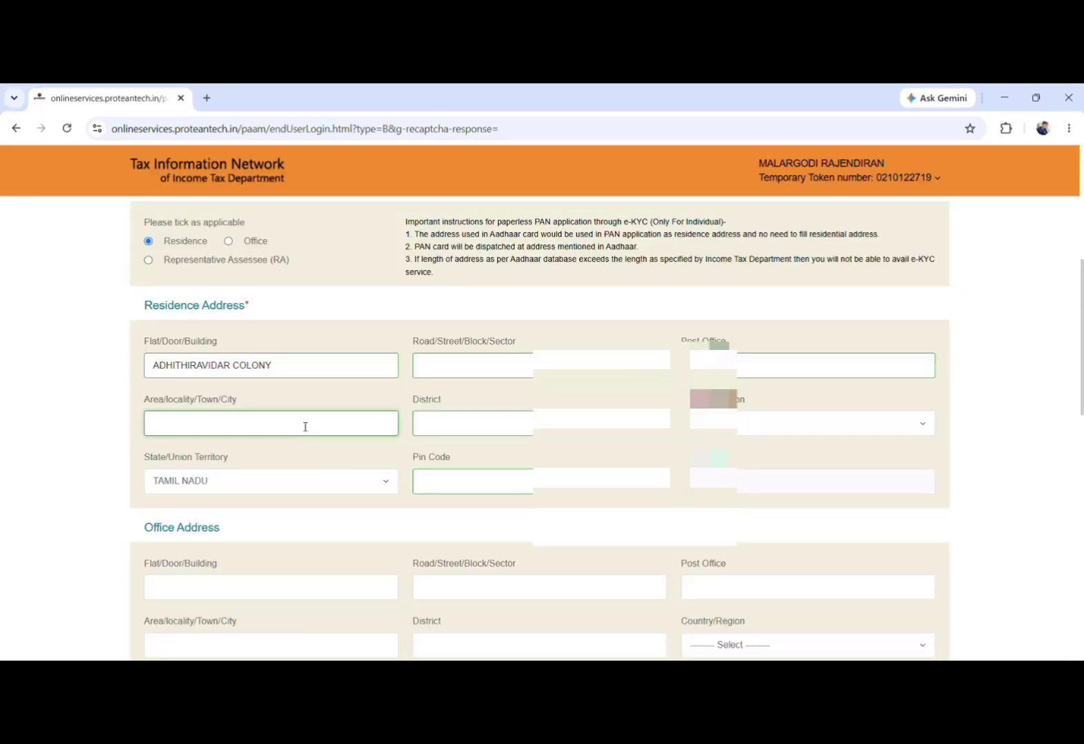
type("TIRUPATTUR")
key("BackSpace")
key("BackSpace")
key("BackSpace")
type("HURQ")
key("BackSpace")
key("Tab")
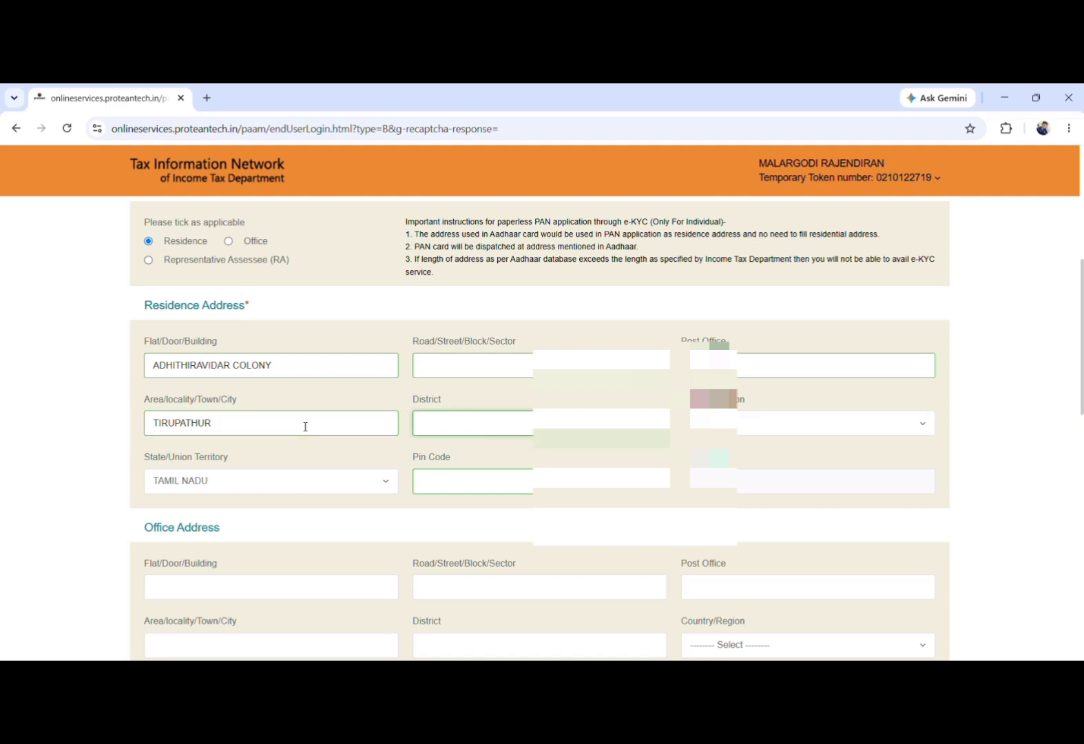
type("VELLORE")
left_click(457, 482)
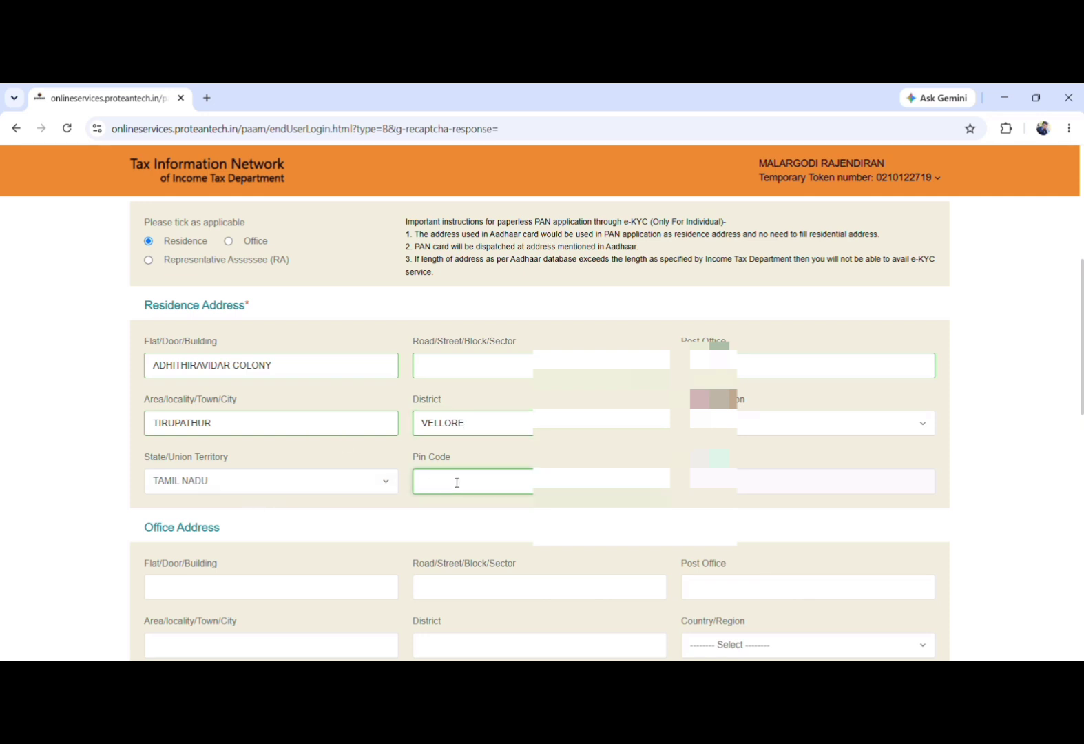
type("63590")
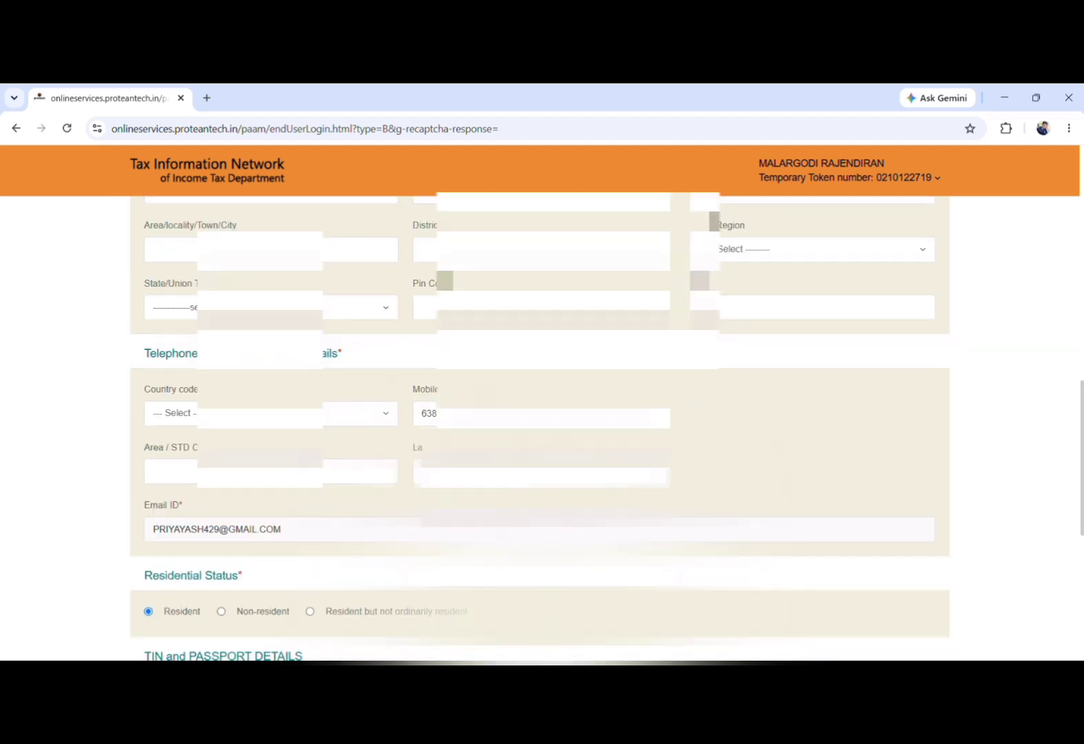
- Choose INDIA (91) as the telephone ISD country code and submit the contact details
left_click(271, 414)
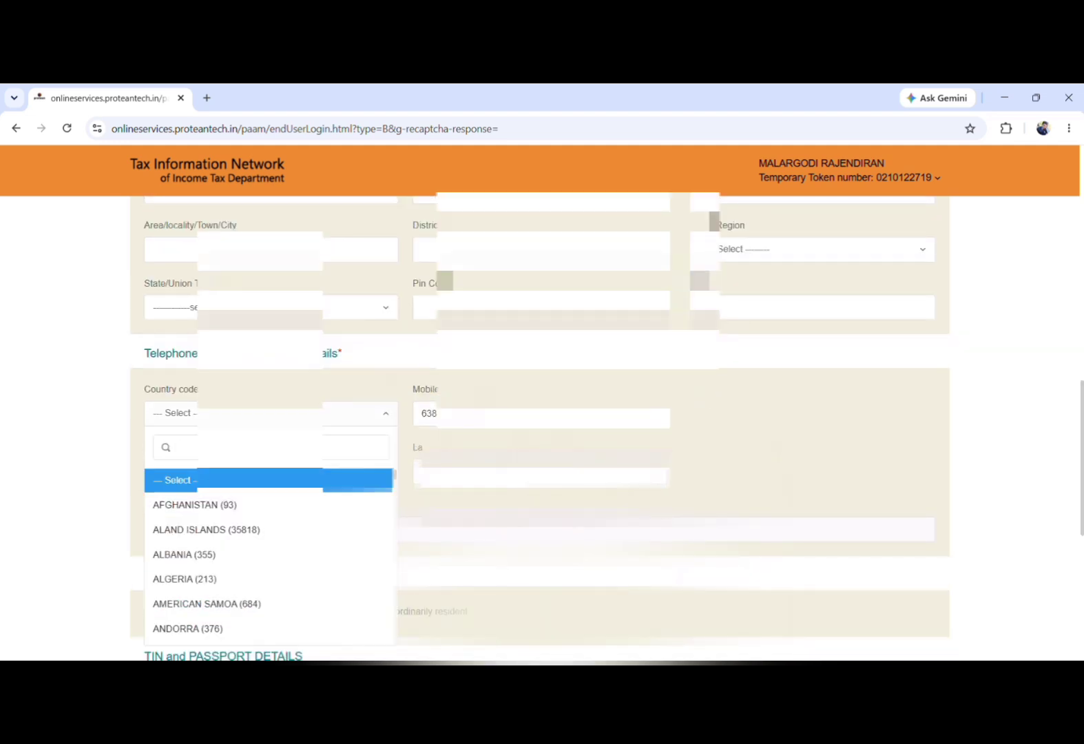
type("indi")
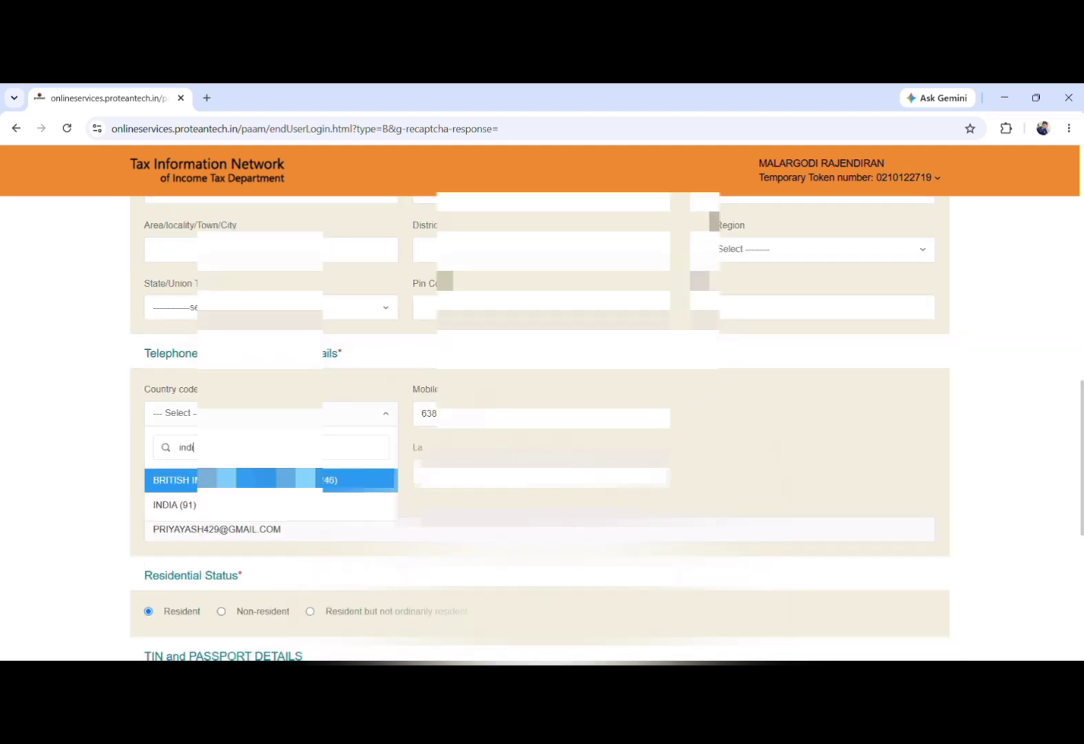
left_click(290, 508)
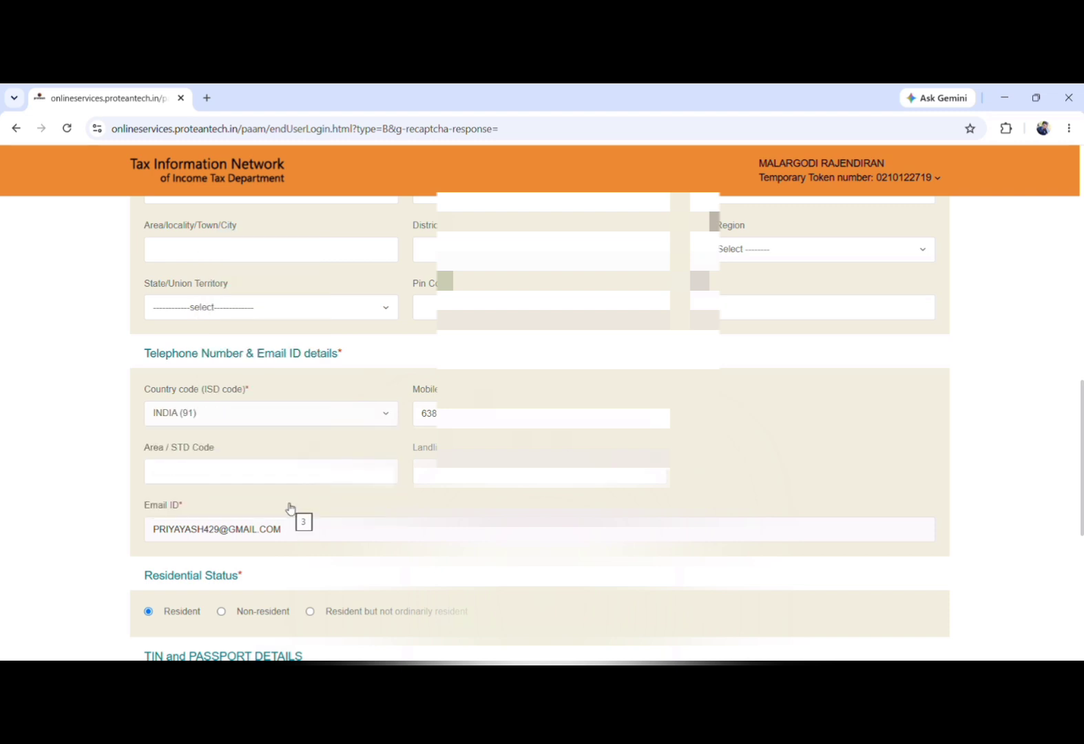
scroll(380, 554, "down", 6)
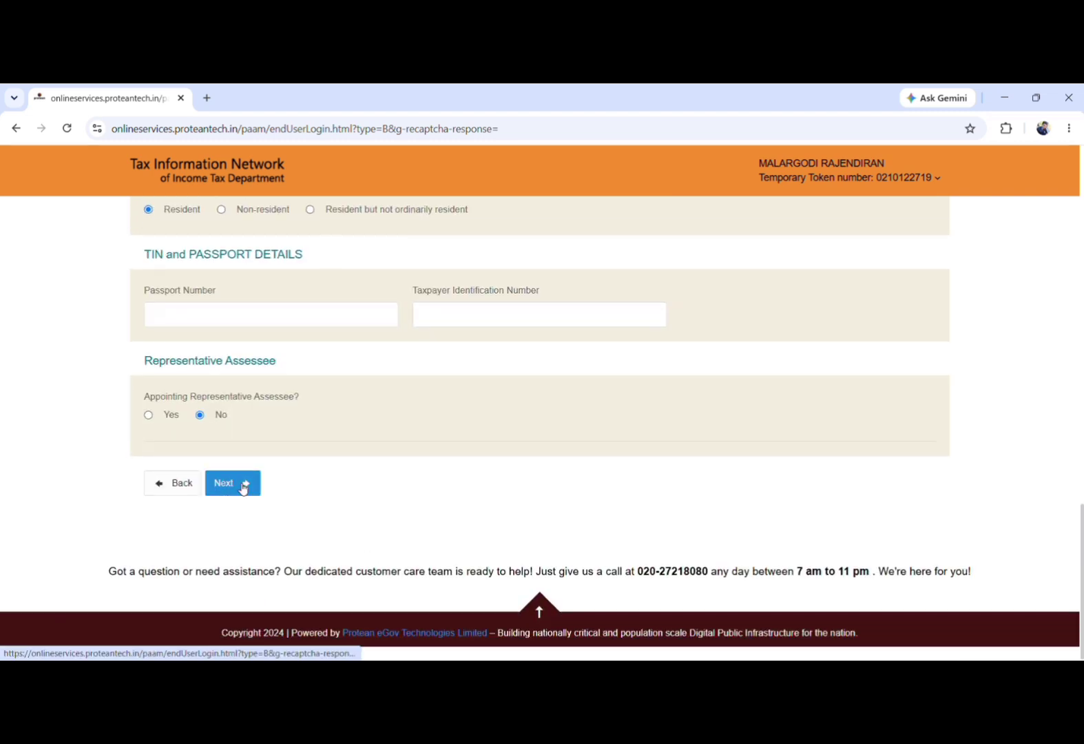
left_click(242, 487)
- Keep state TAMIL NADU and city VELLORE, and fetch the available AO codes
left_click(277, 503)
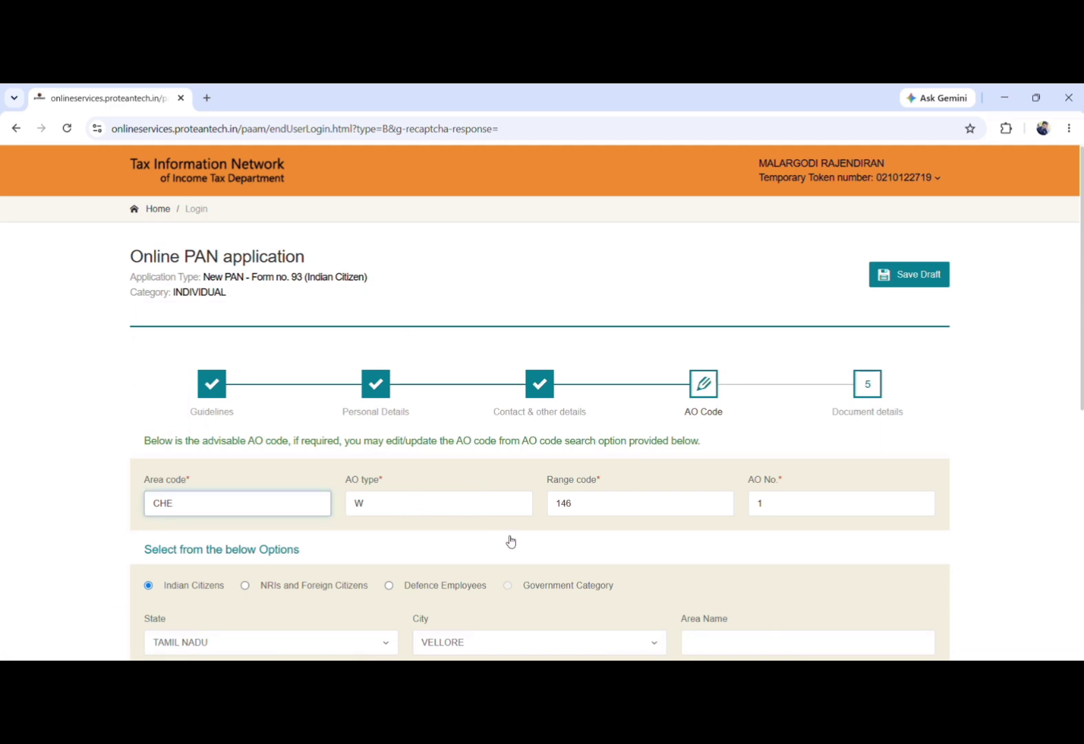
scroll(511, 543, "down", 3)
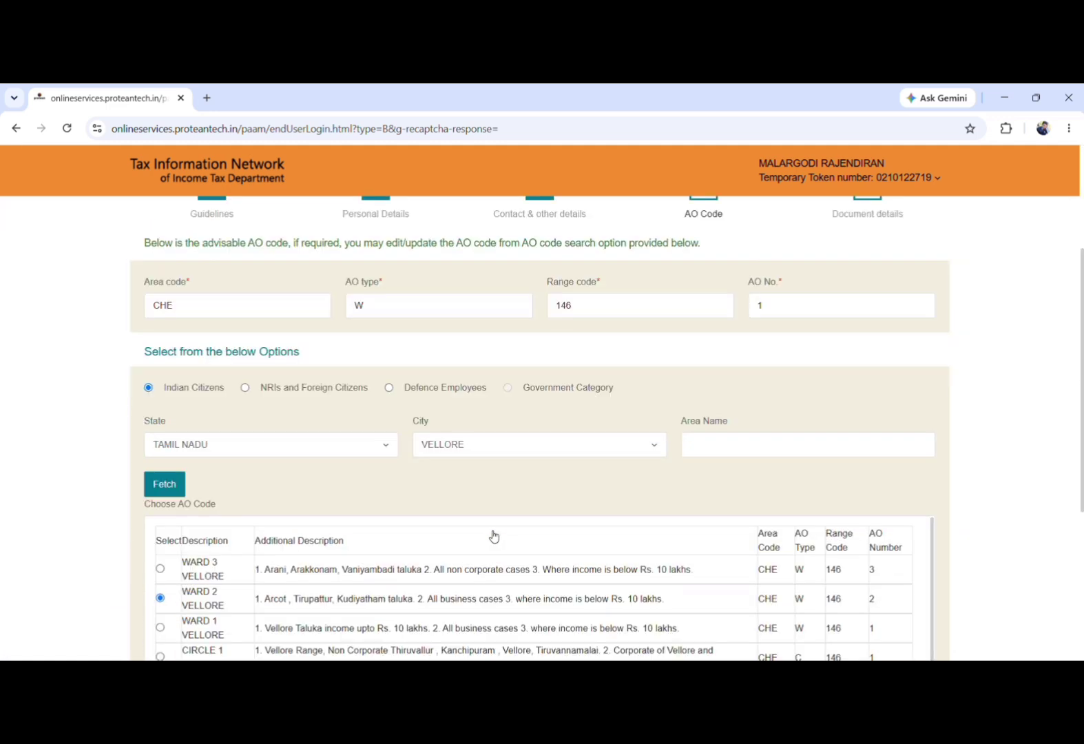
left_click(217, 449)
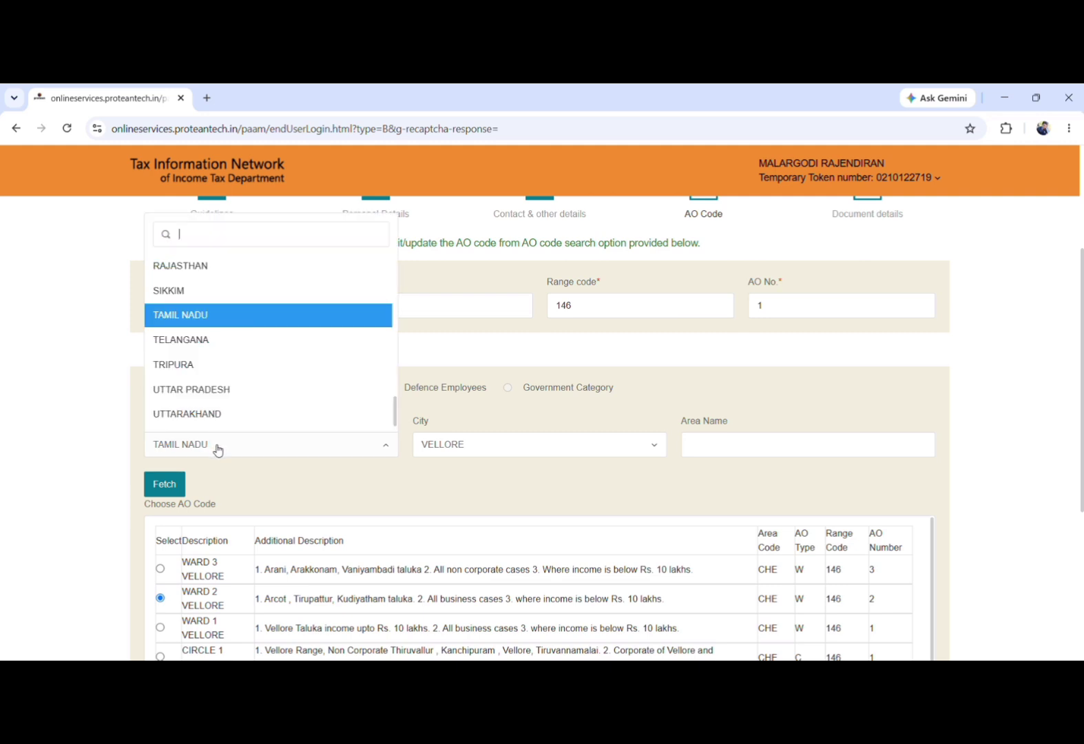
left_click(219, 320)
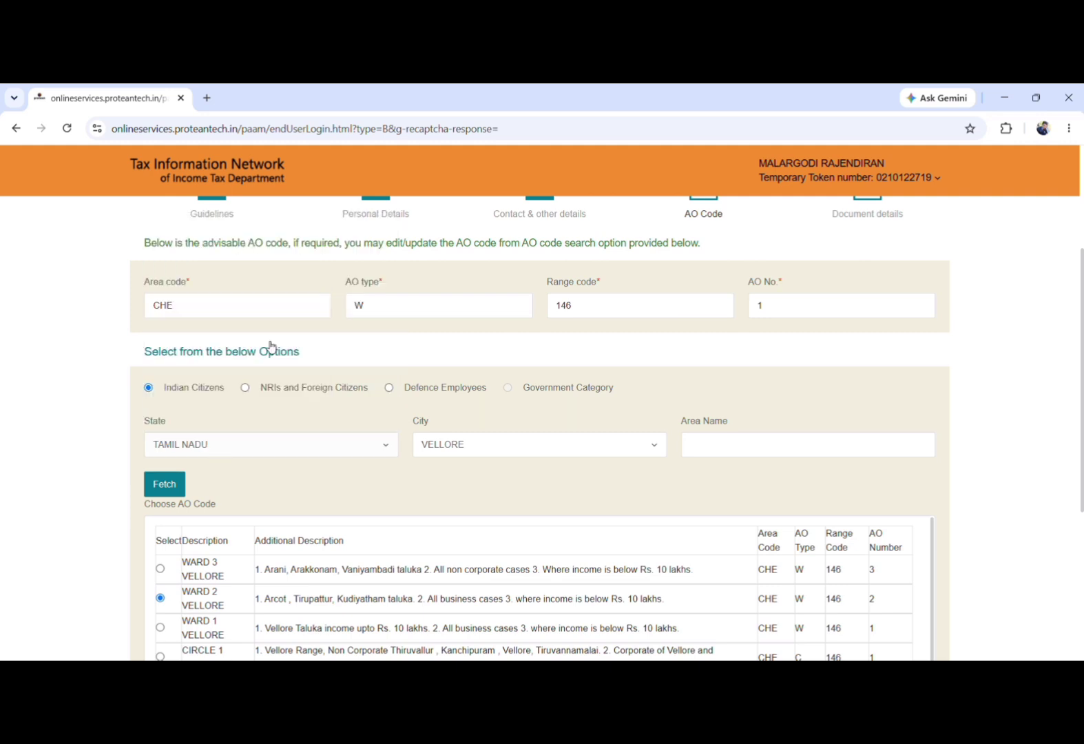
left_click(452, 446)
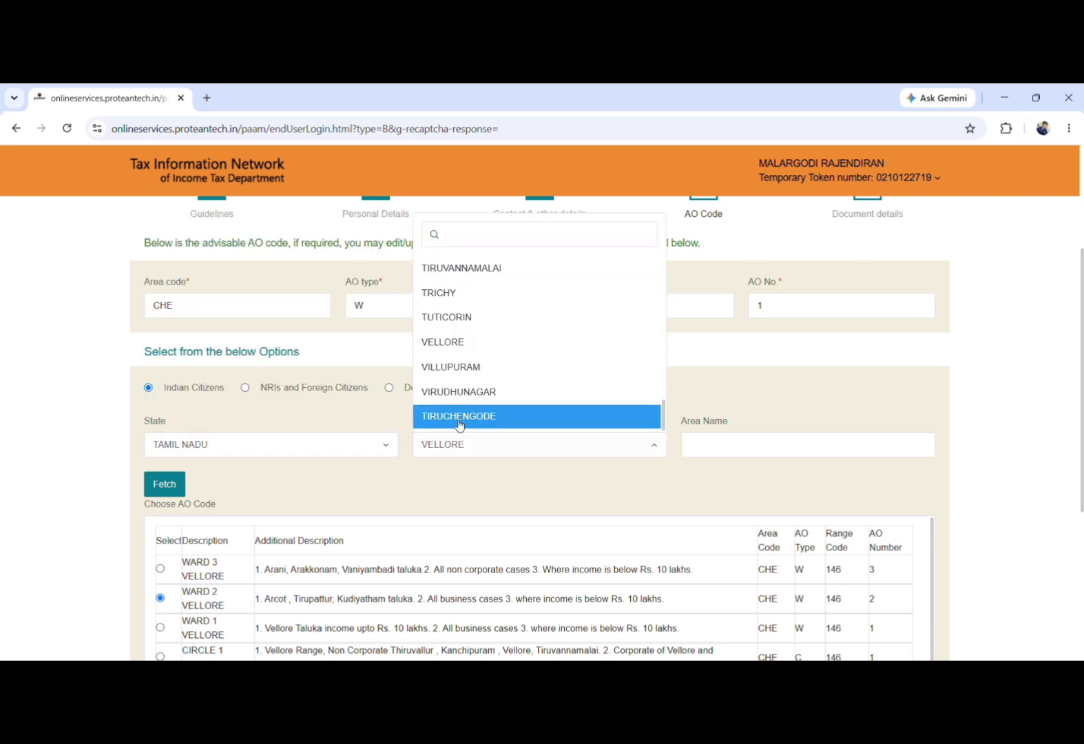
left_click(484, 346)
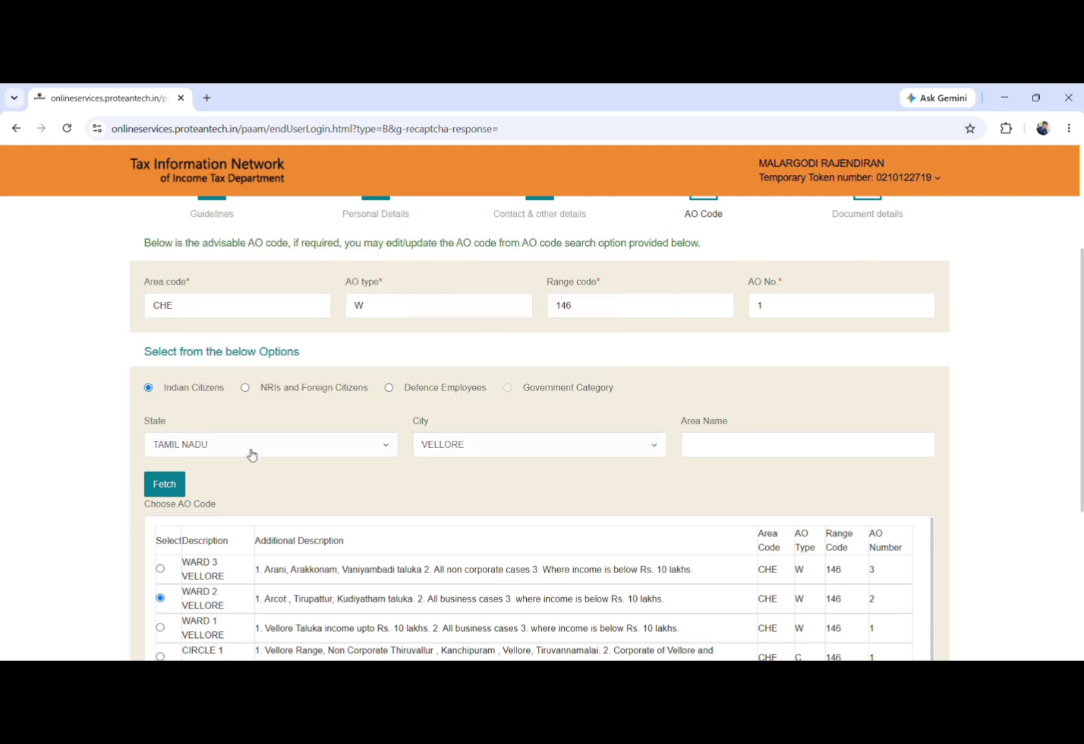
left_click(177, 487)
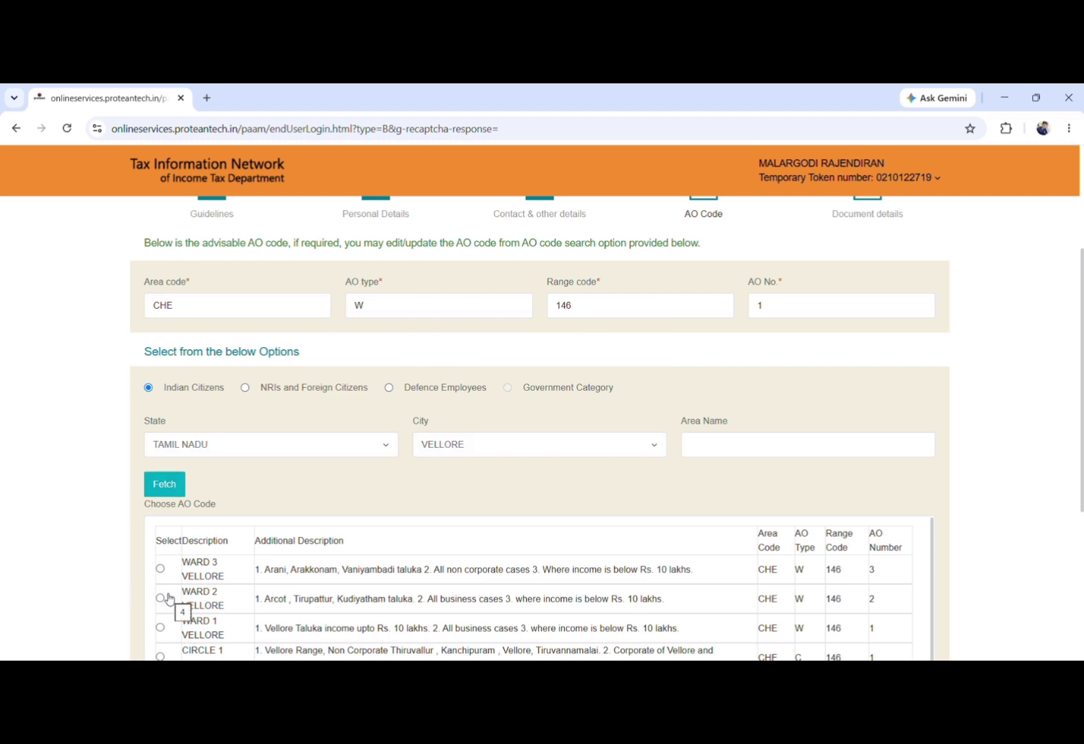
- Choose the WARD 2 VELLORE AO code (CHE/W/146/2) and continue to Document details
scroll(169, 598, "down", 1)
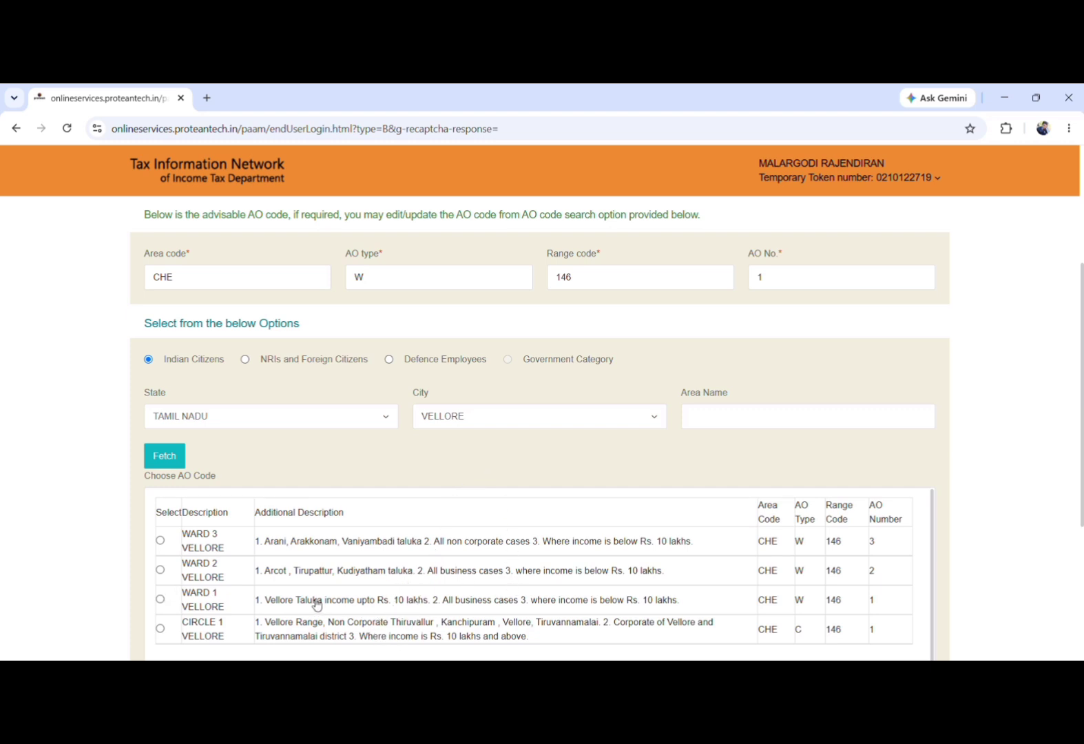
left_click(161, 569)
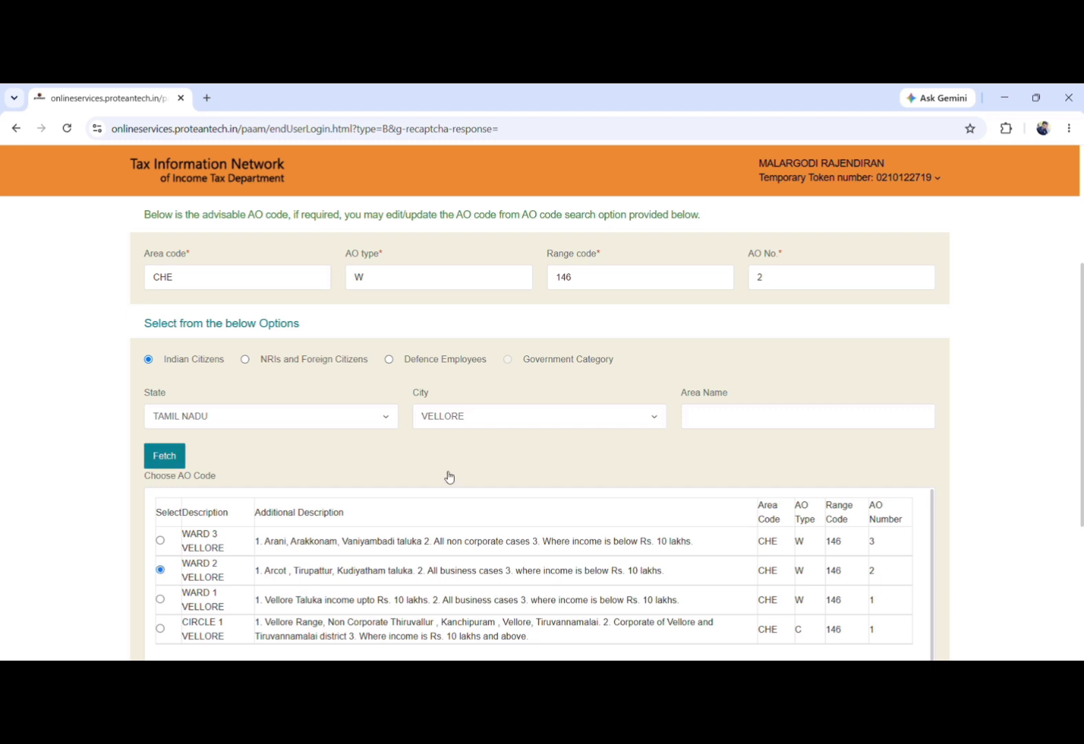
scroll(449, 477, "down", 3)
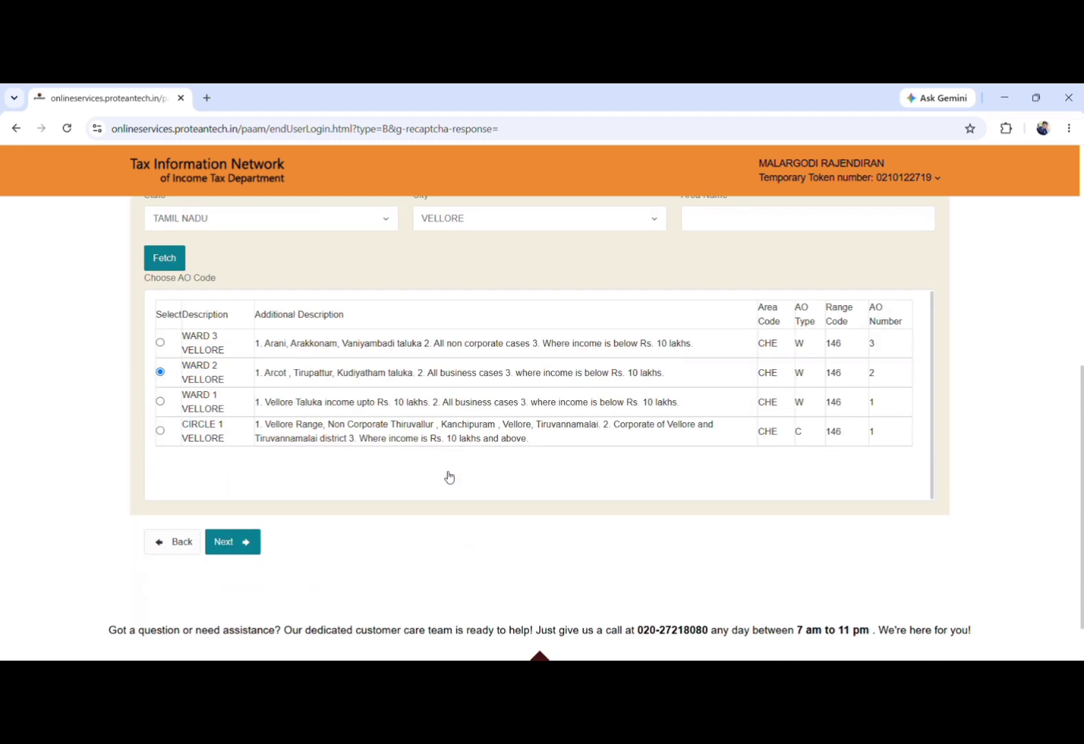
left_click(246, 545)
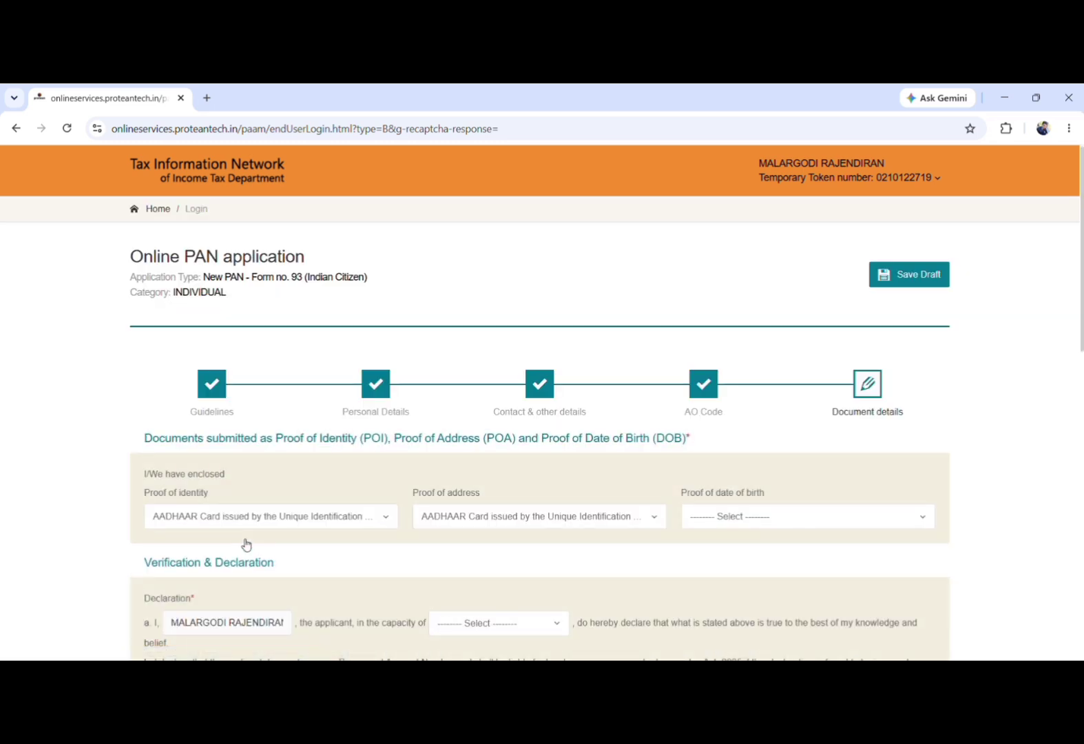
- Set AADHAAR as both the proof of identity and the proof of address
left_click(355, 522)
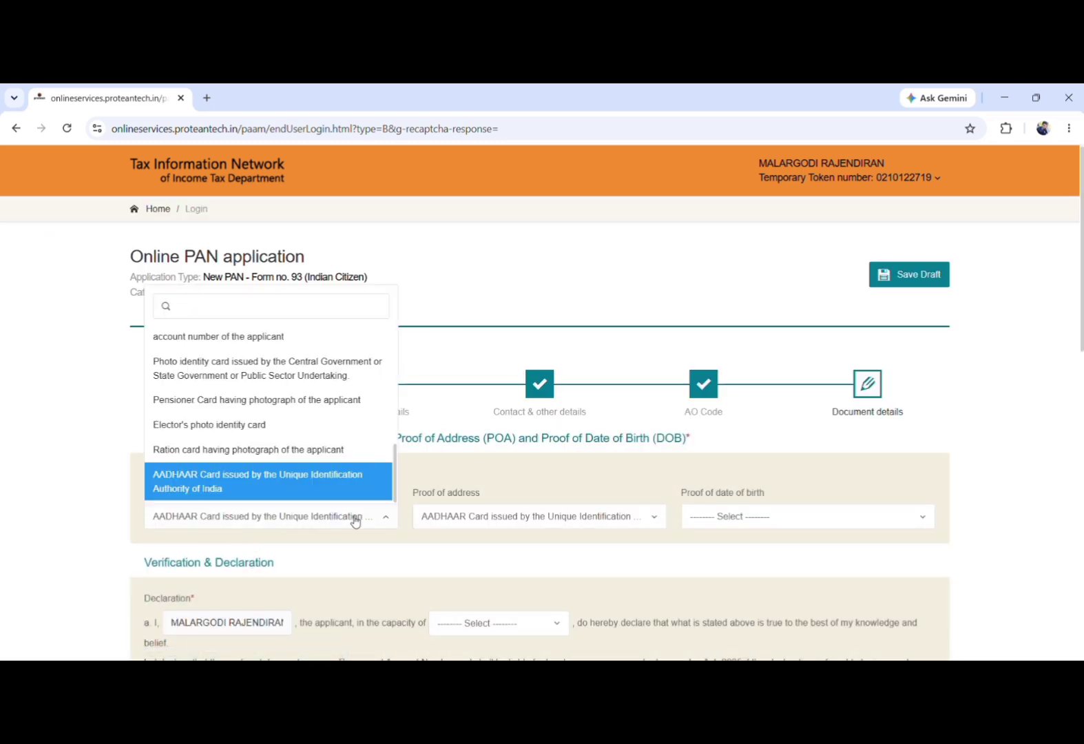
type("aa")
key("Return")
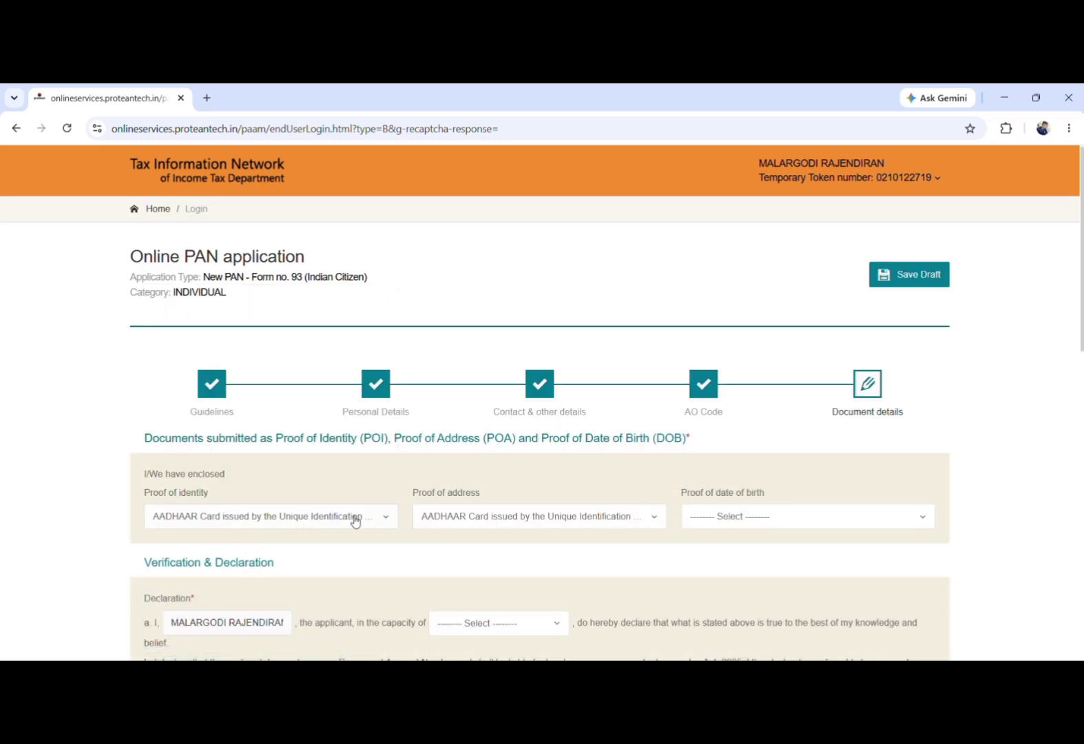
left_click(499, 521)
type("aa")
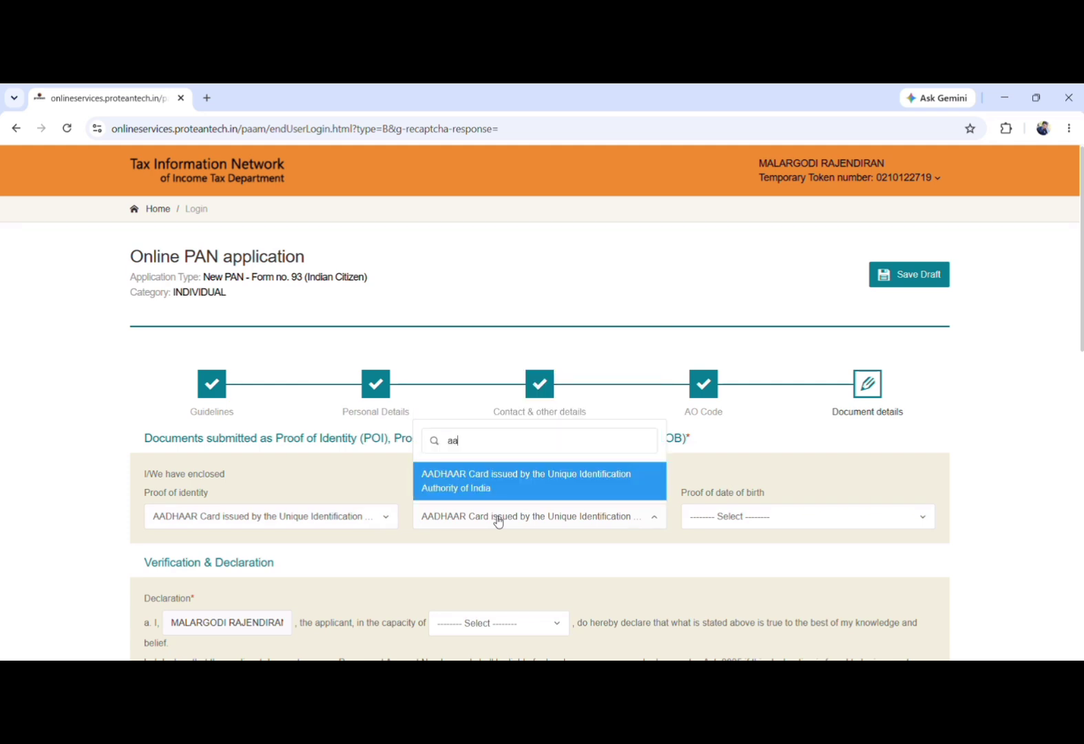
key("Return")
- Choose the Central Government photo identity card as proof of date of birth
left_click(743, 514)
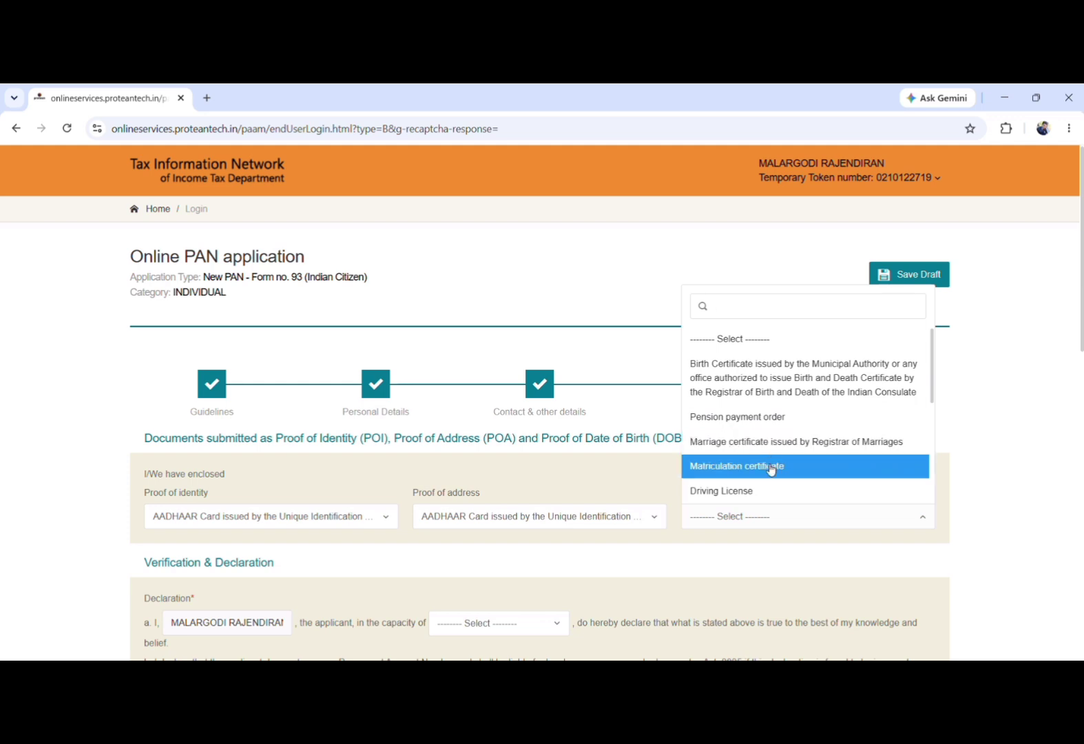
scroll(764, 490, "down", 1)
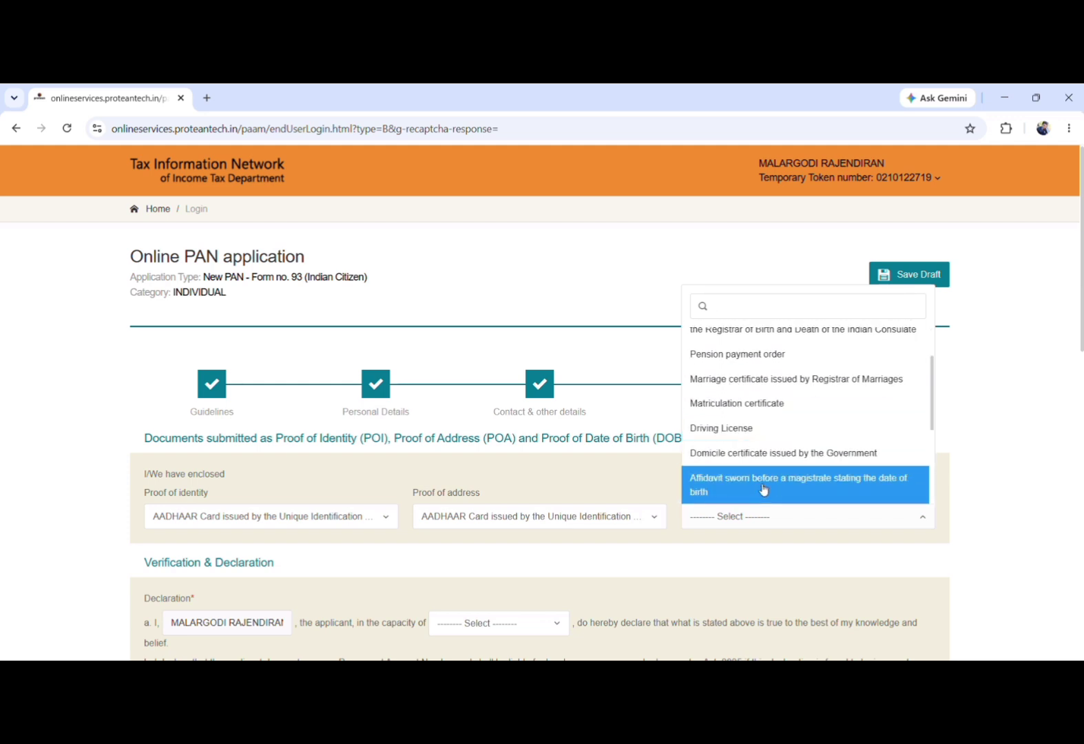
scroll(763, 489, "down", 1)
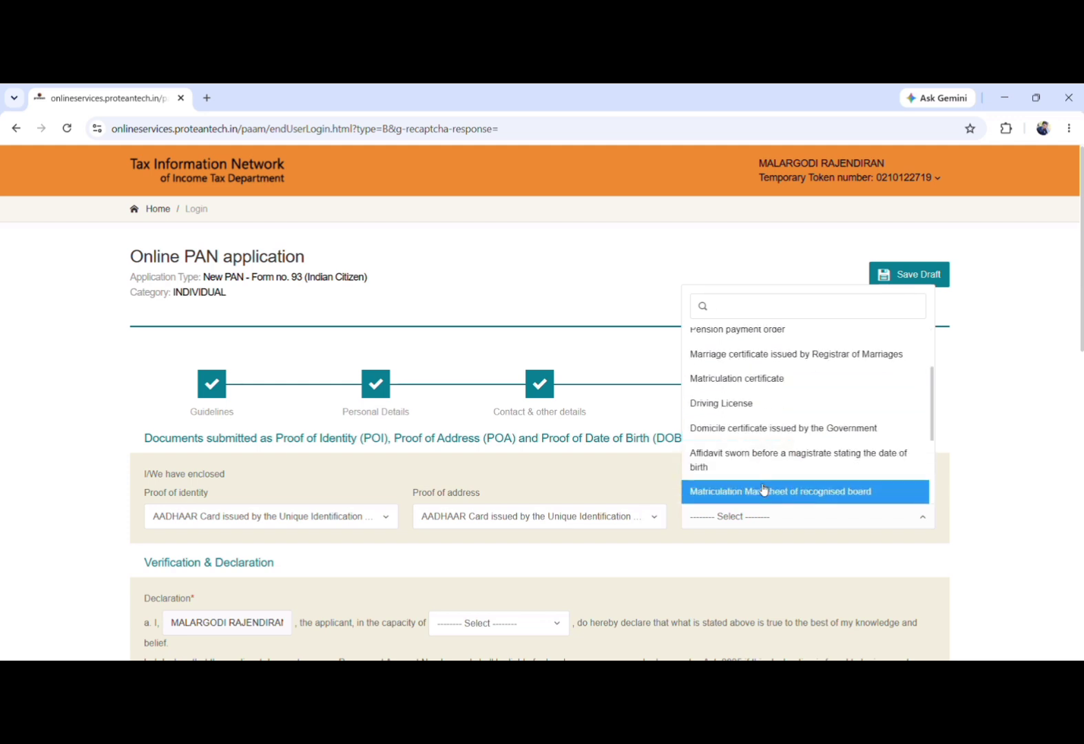
scroll(763, 490, "down", 1)
scroll(763, 490, "down", 1)
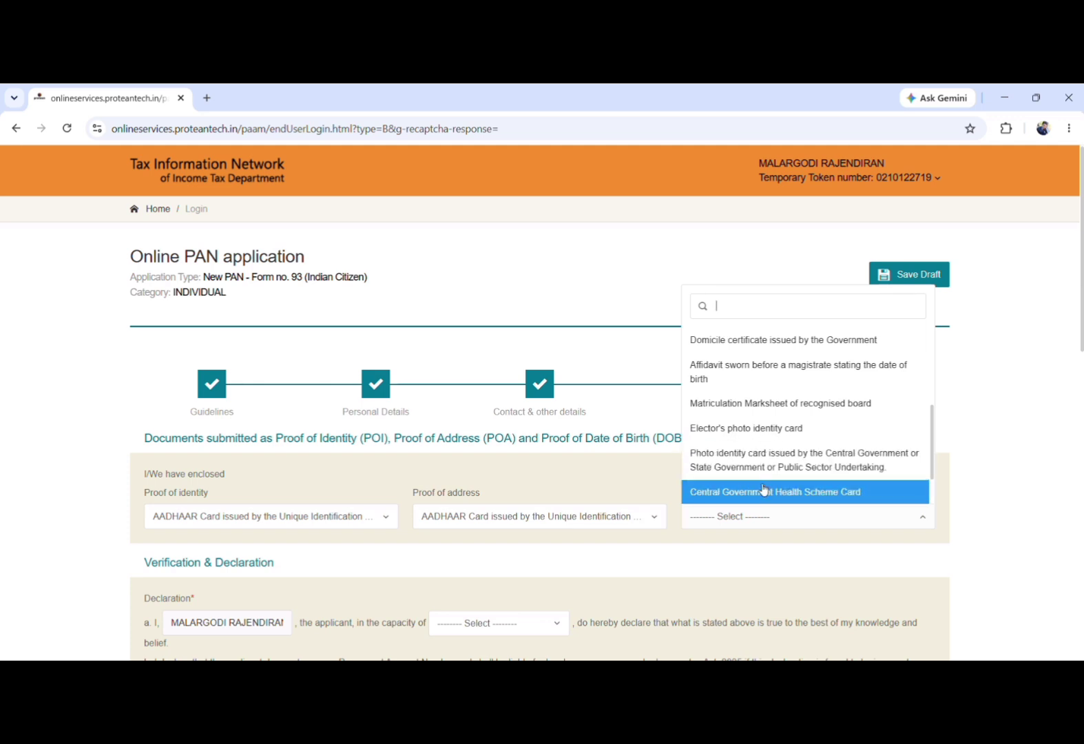
key("Up")
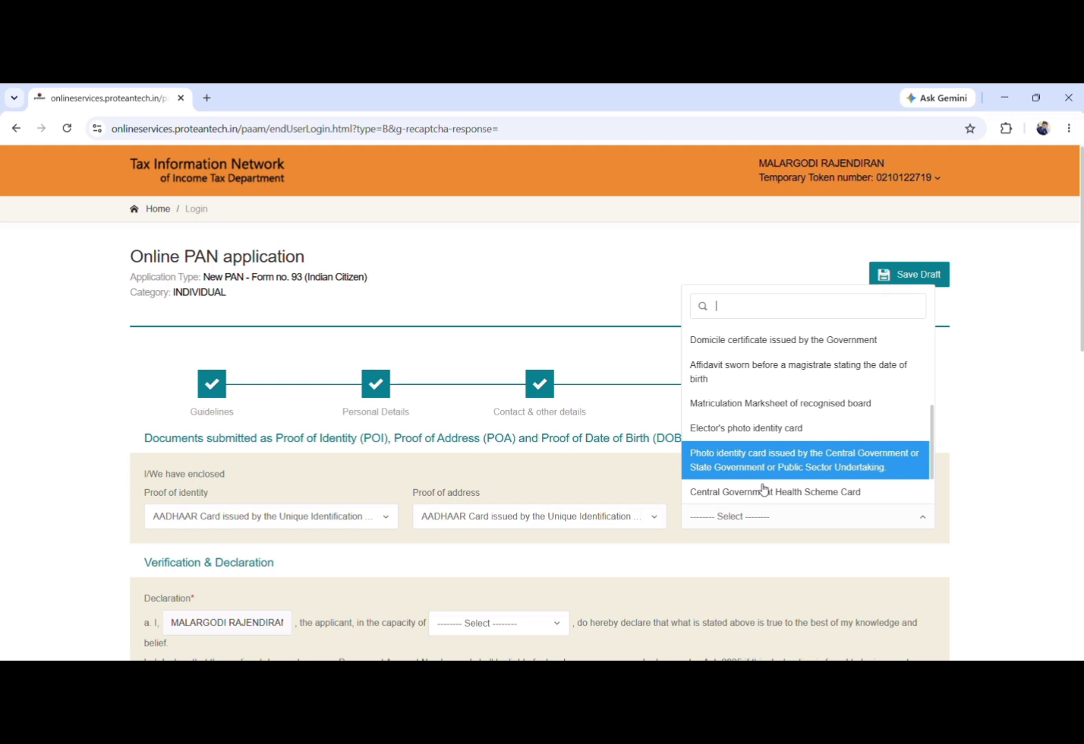
key("Return")
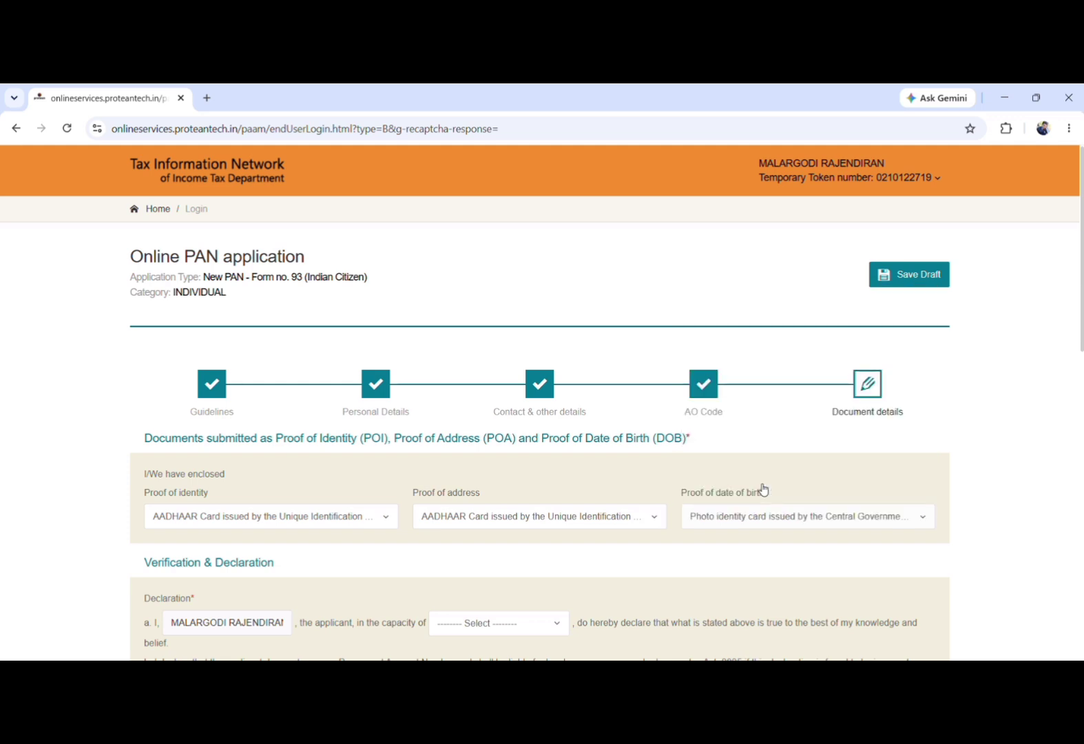
scroll(766, 569, "down", 3)
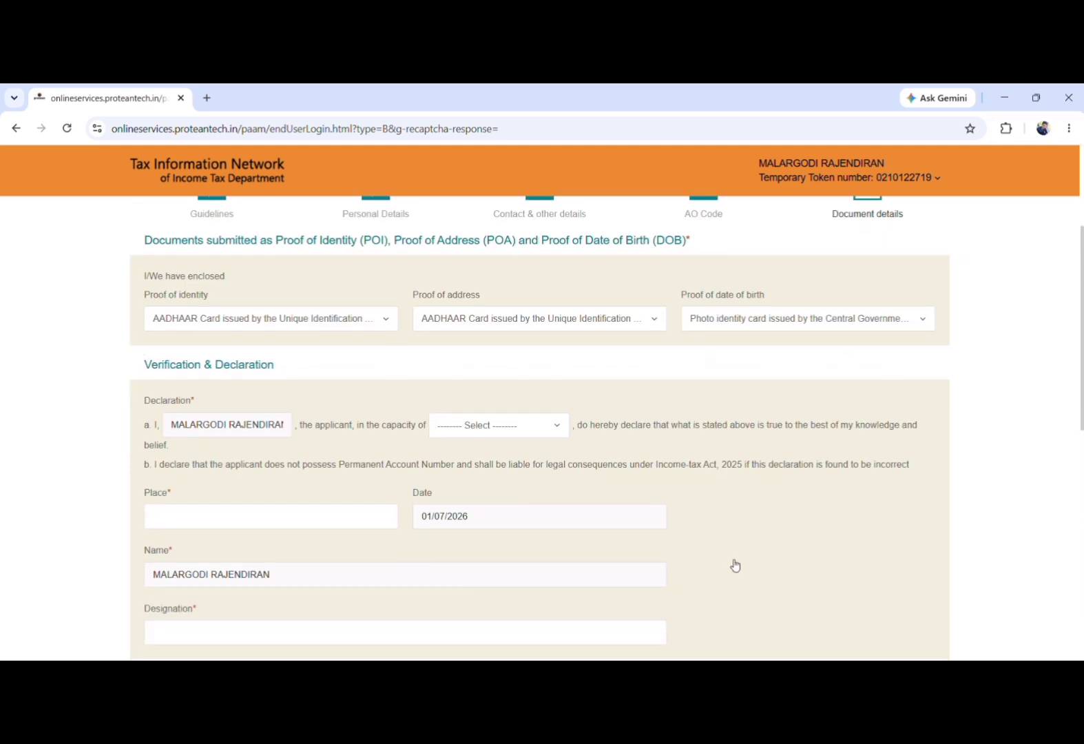
- Declare in the capacity of Self with TIRUPATTUR as the place of declaration
left_click(545, 434)
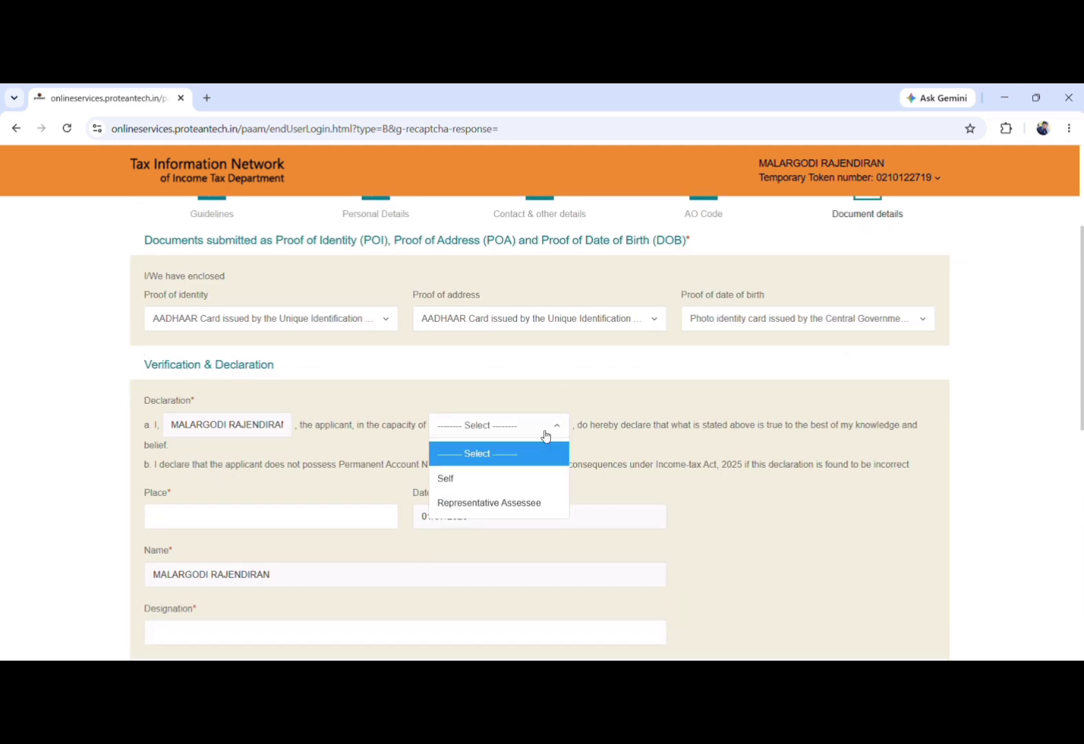
left_click(518, 478)
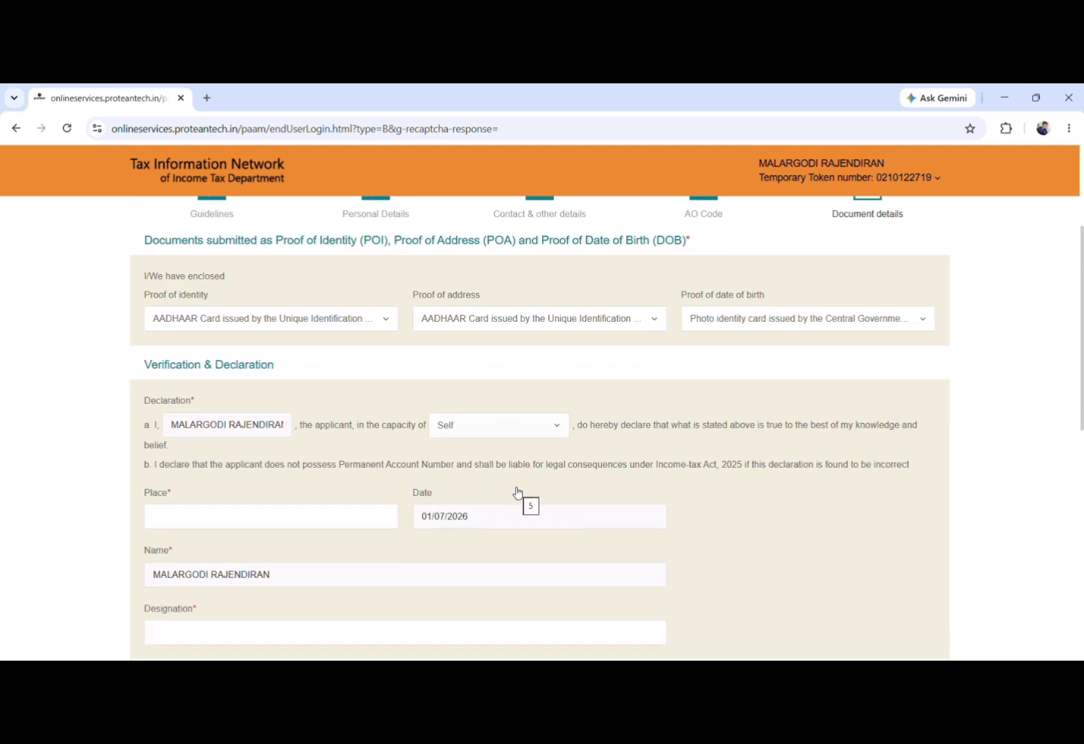
left_click(261, 520)
type("TIRU")
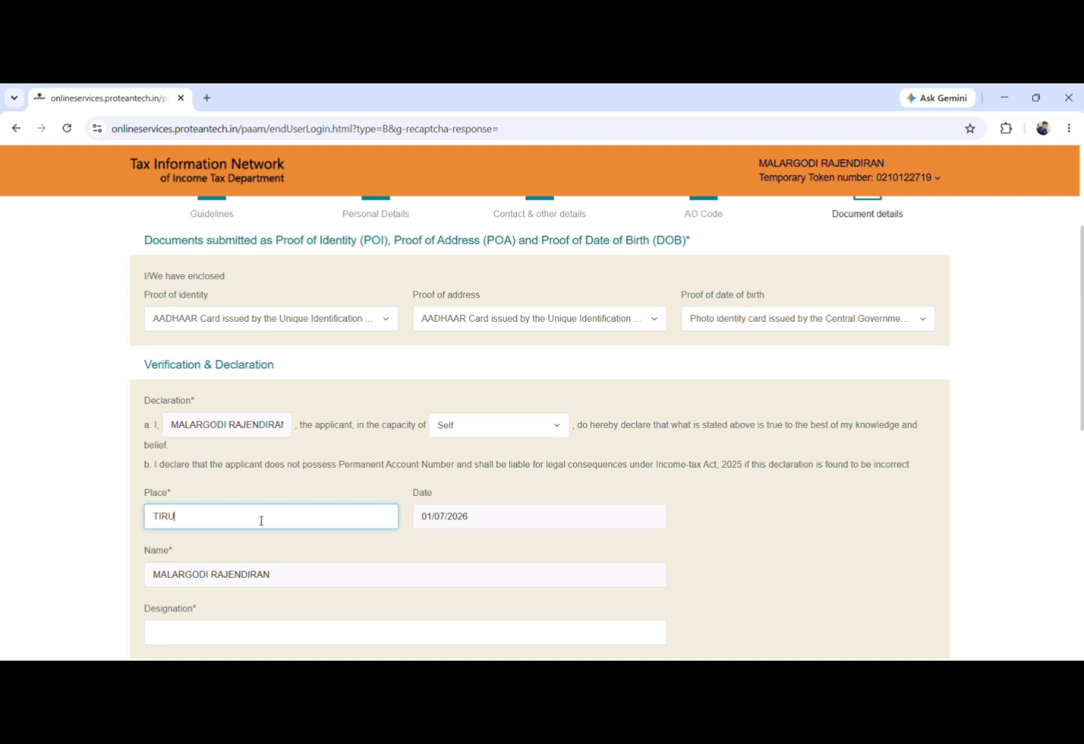
type("PATTUR")
- Enter AGRICULTURE as the declaration designation
left_click(272, 627)
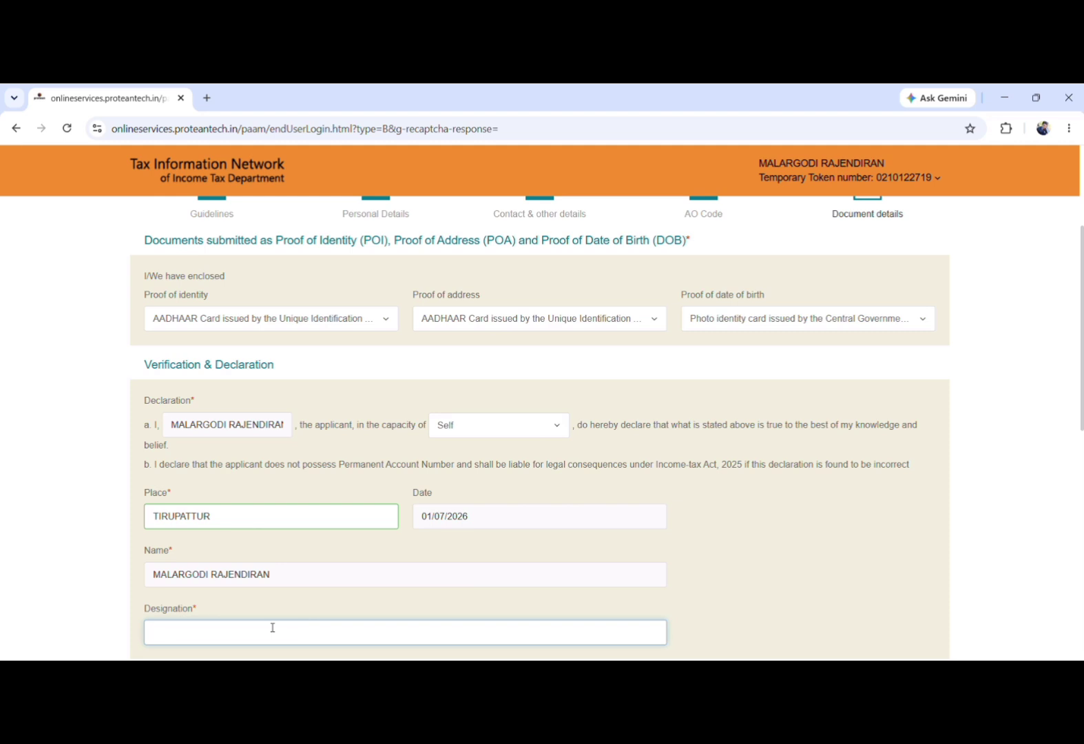
left_click(723, 612)
scroll(723, 612, "down", 1)
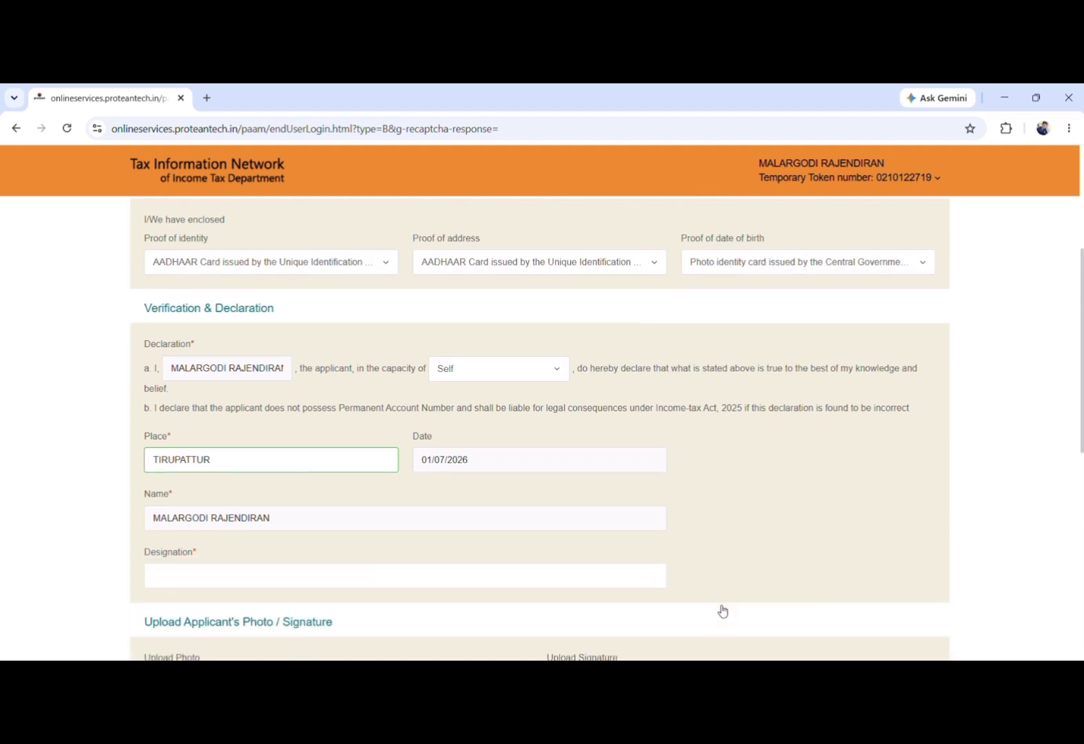
scroll(723, 612, "down", 1)
scroll(723, 612, "down", 3)
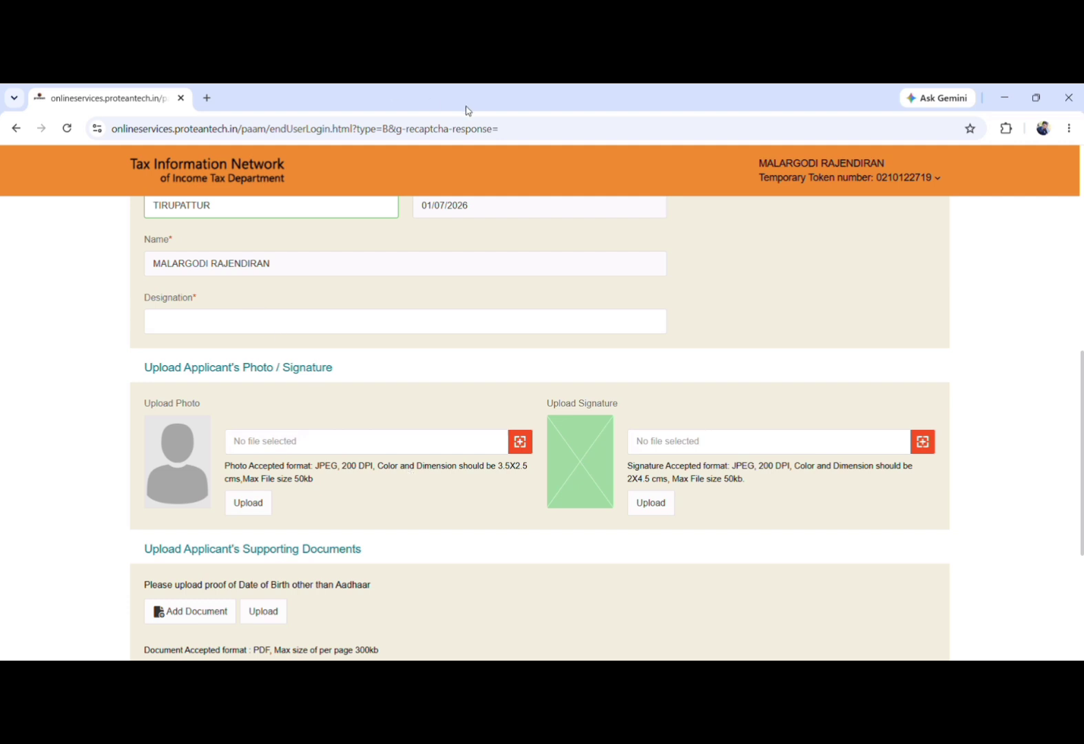
left_click(269, 323)
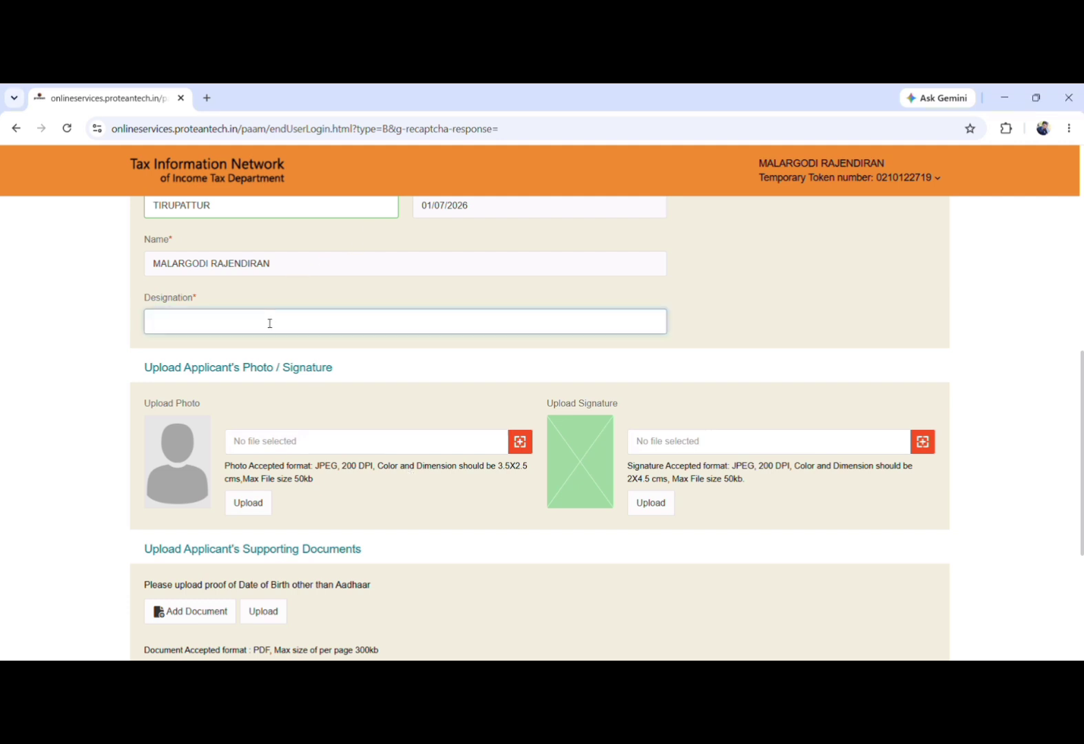
type("AGRICULTURE")
- Attach the applicant's photo file and upload it
left_click(254, 447)
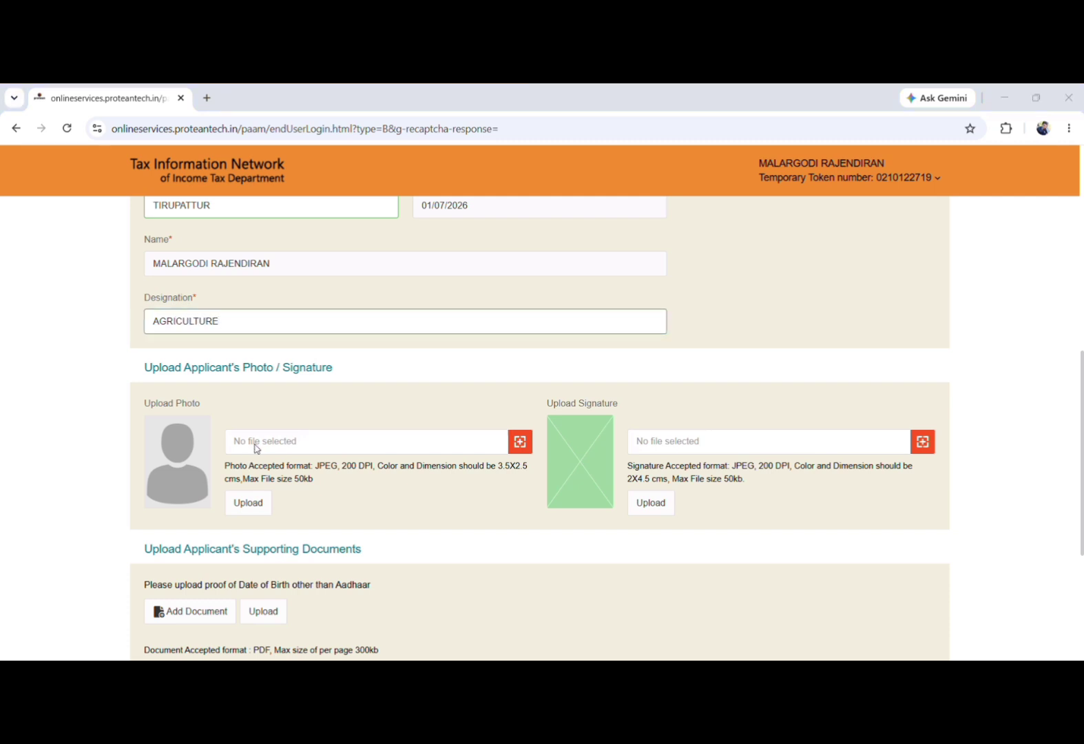
left_click(211, 283)
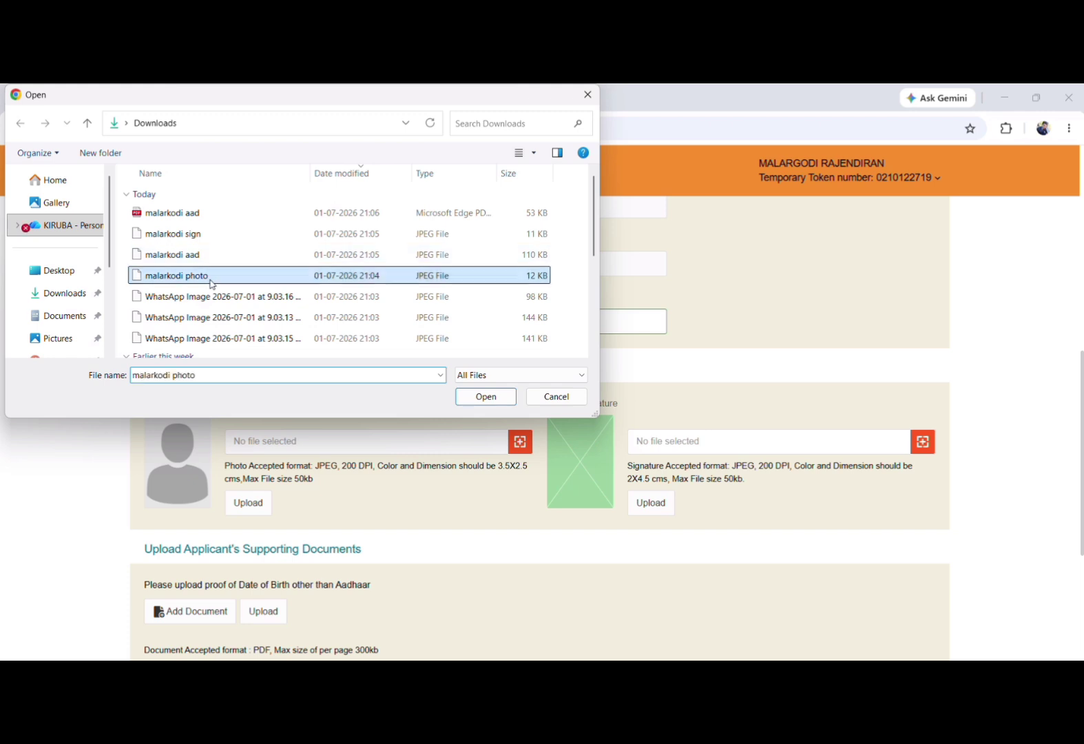
left_click(484, 397)
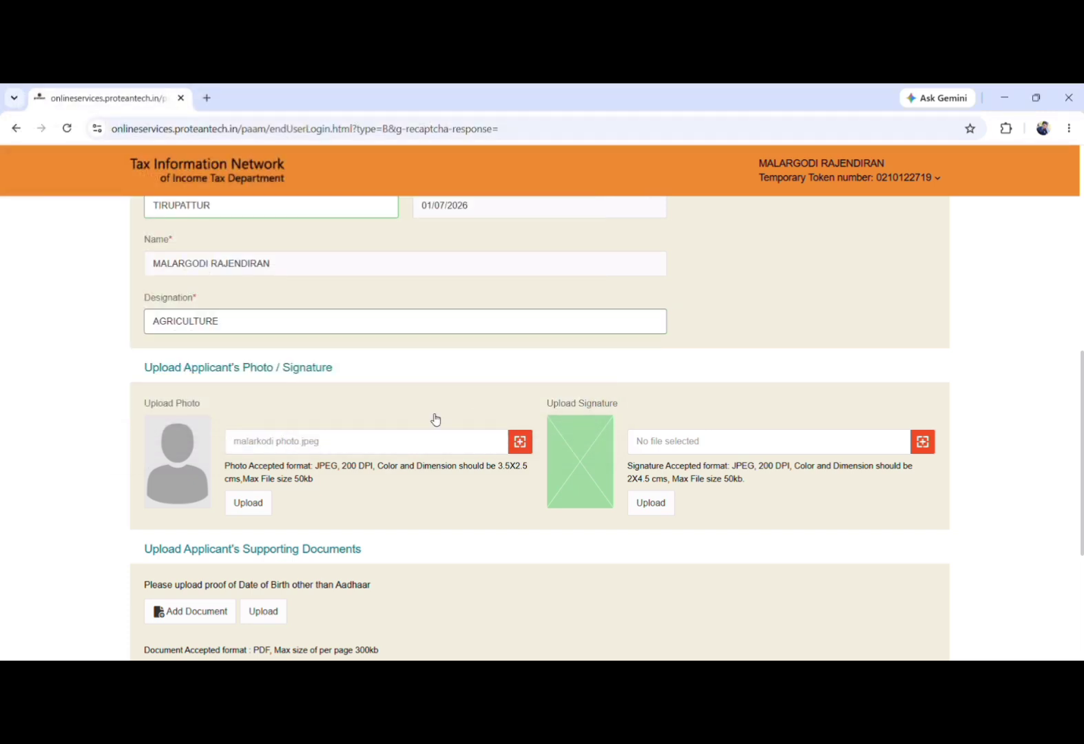
left_click(248, 503)
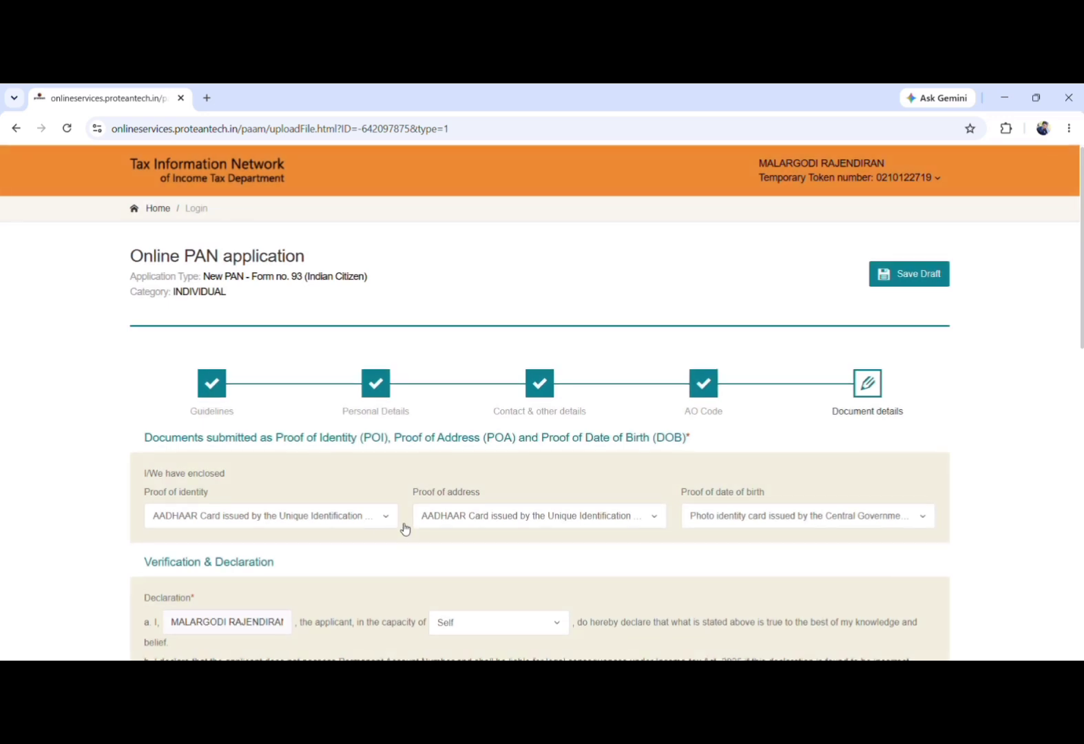
- Attach the signature JPEG from Downloads and upload it
scroll(405, 528, "down", 10)
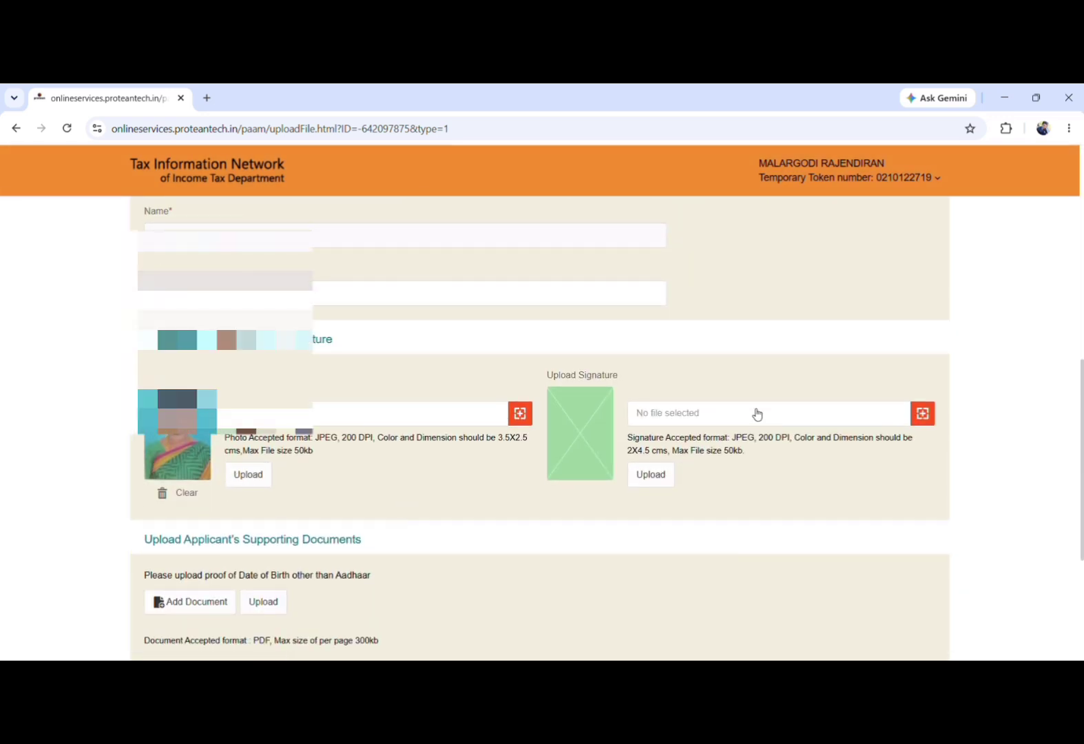
left_click(757, 413)
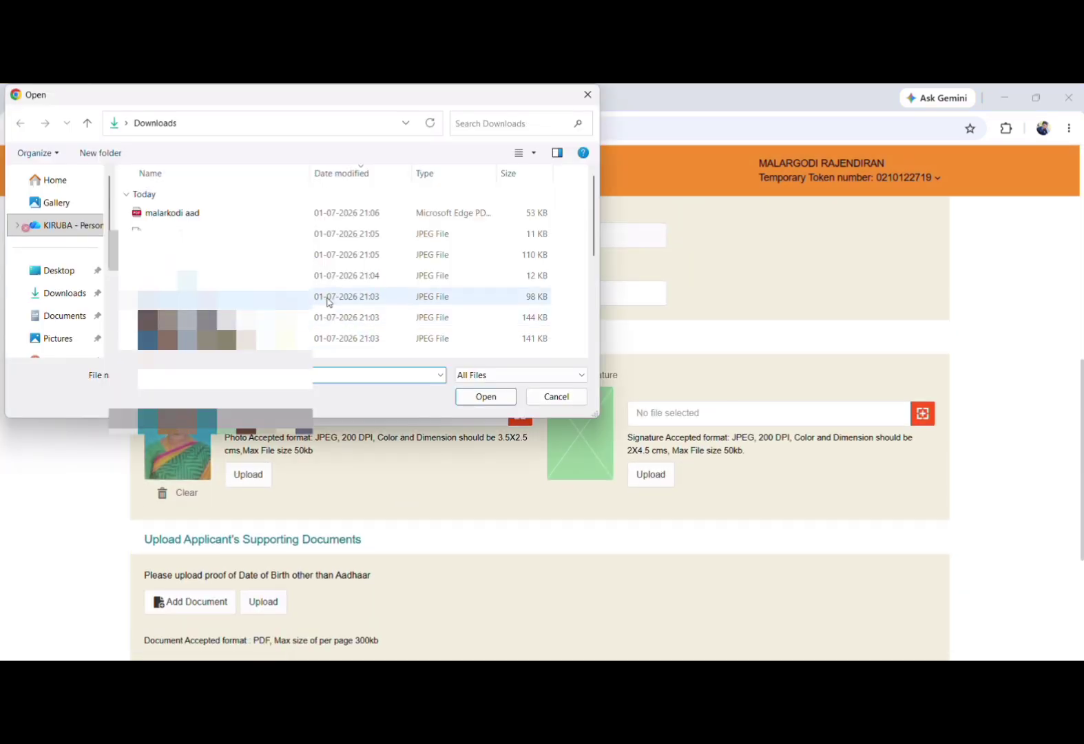
left_click(339, 230)
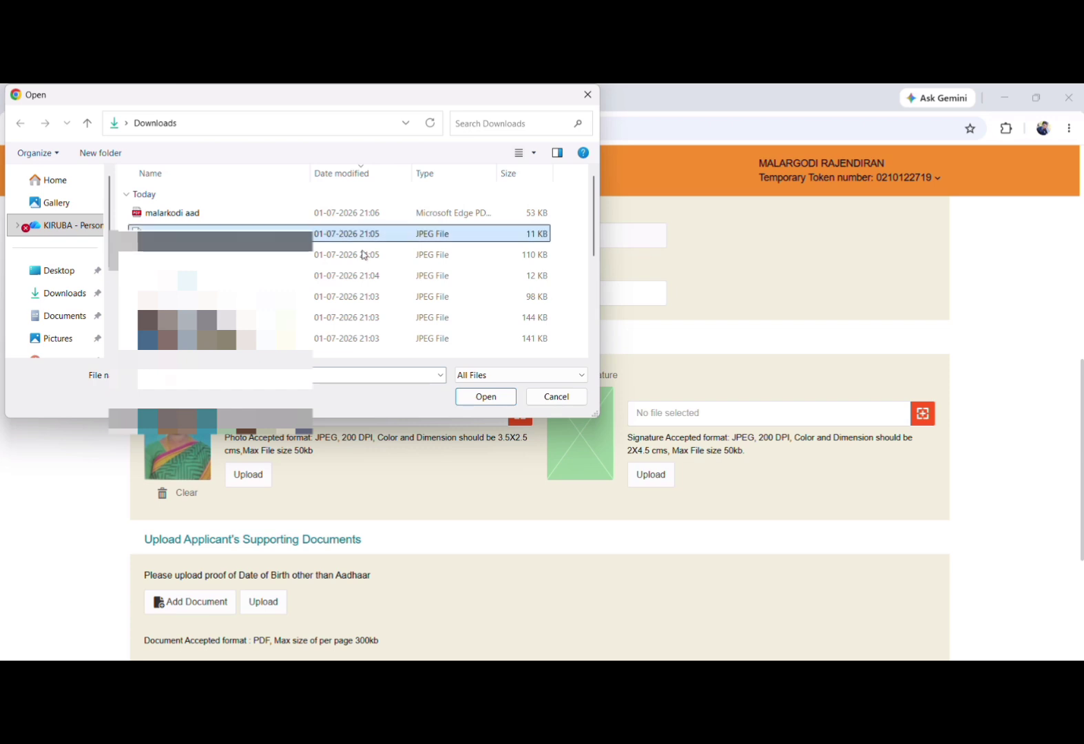
left_click(481, 402)
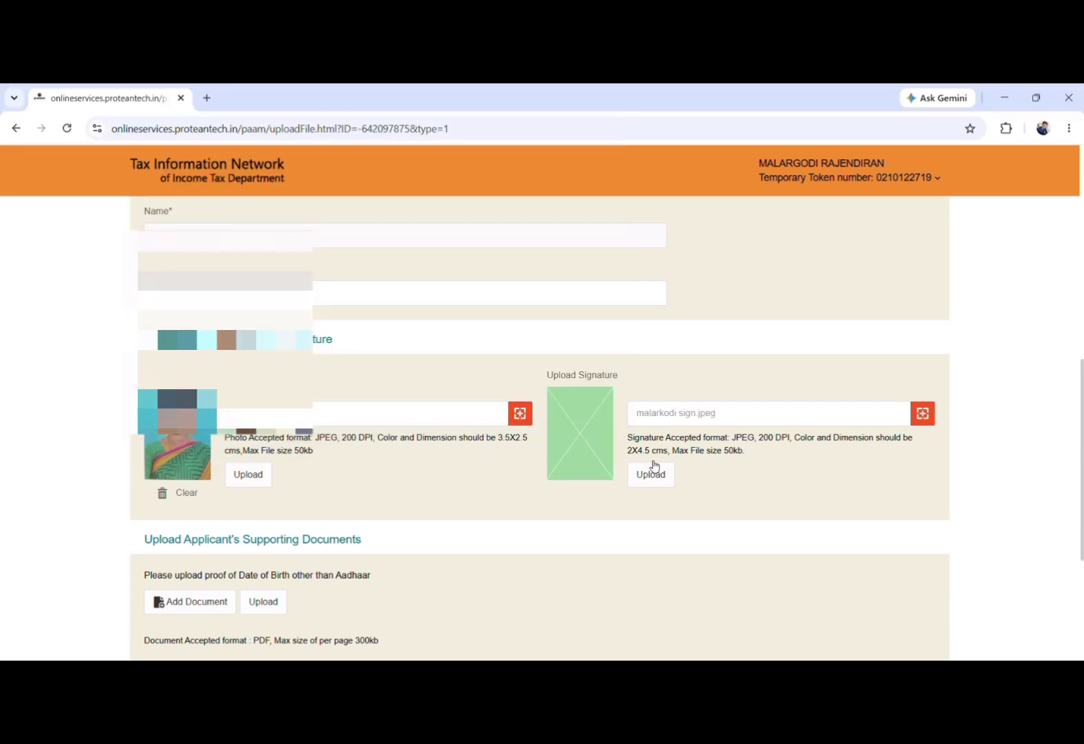
left_click(653, 473)
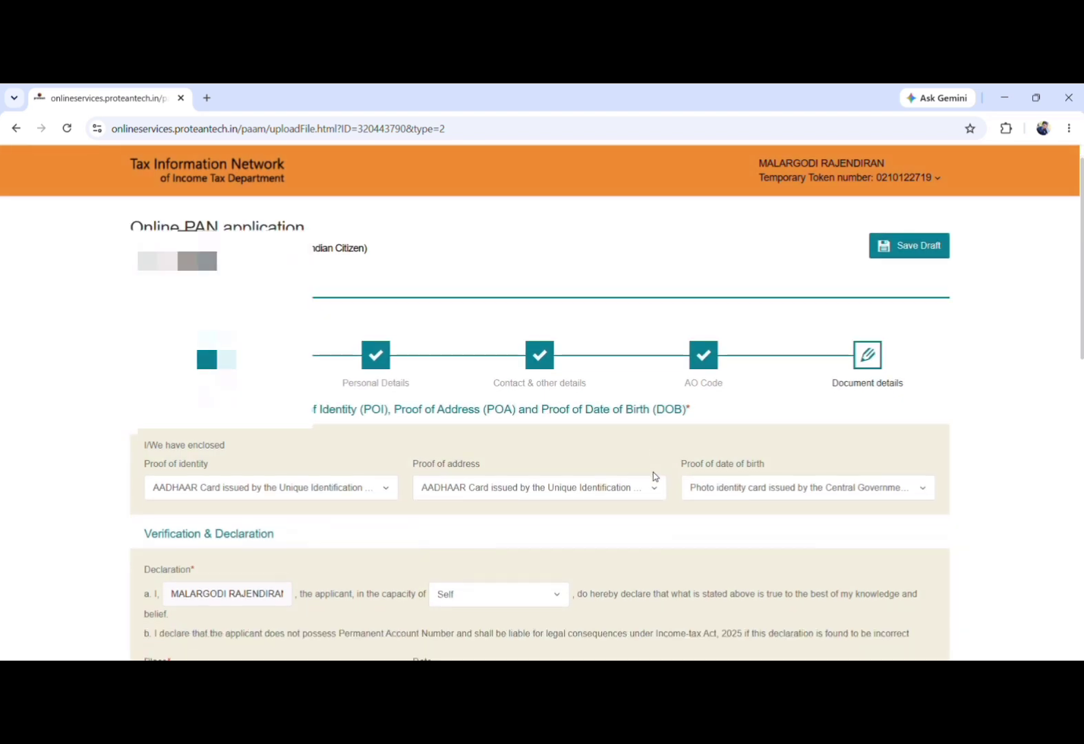
- Try uploading, dismiss the missing-file warning, and add extra supporting-document slots
scroll(653, 472, "down", 15)
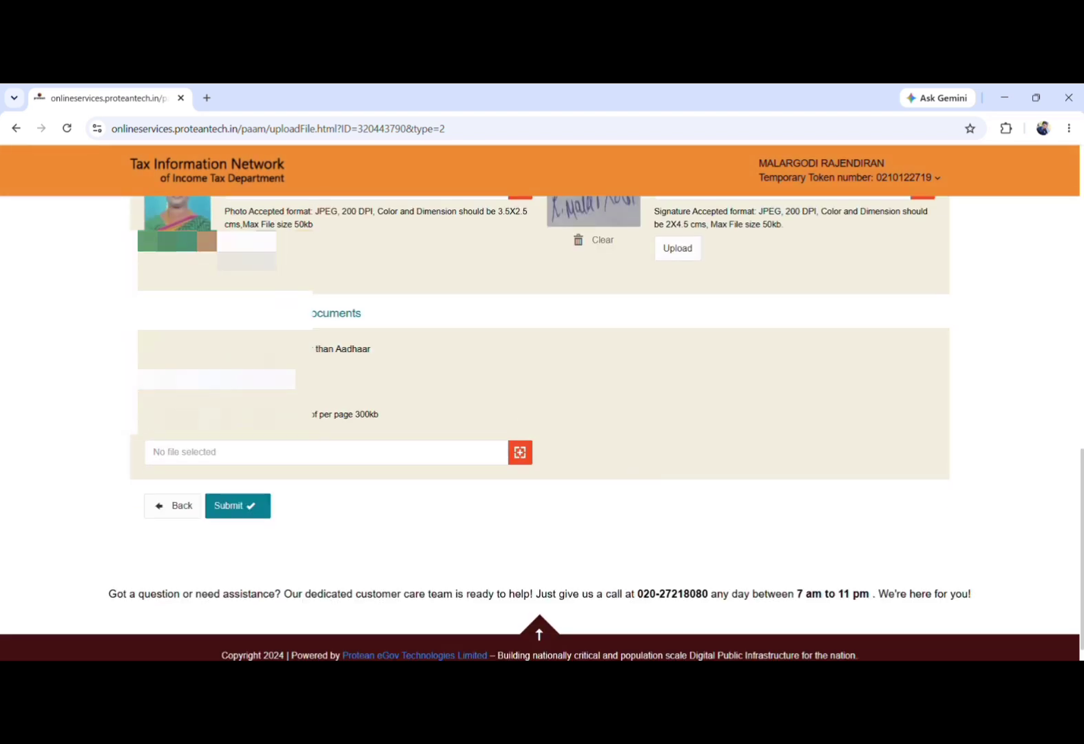
left_click(266, 380)
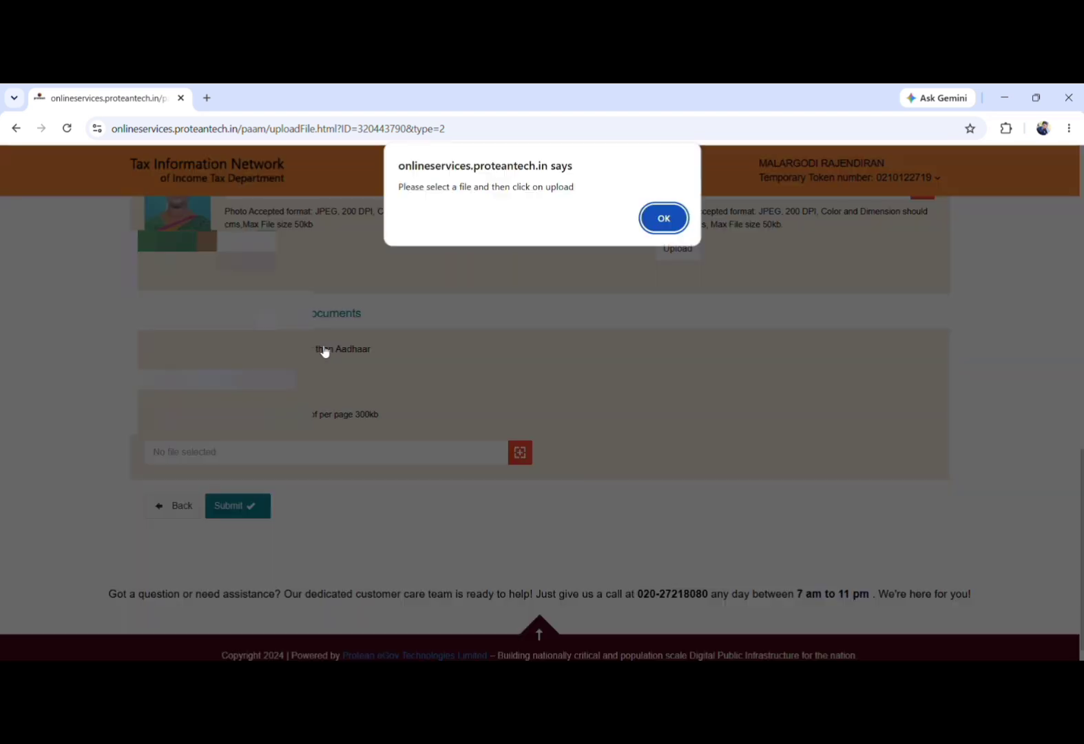
left_click(659, 229)
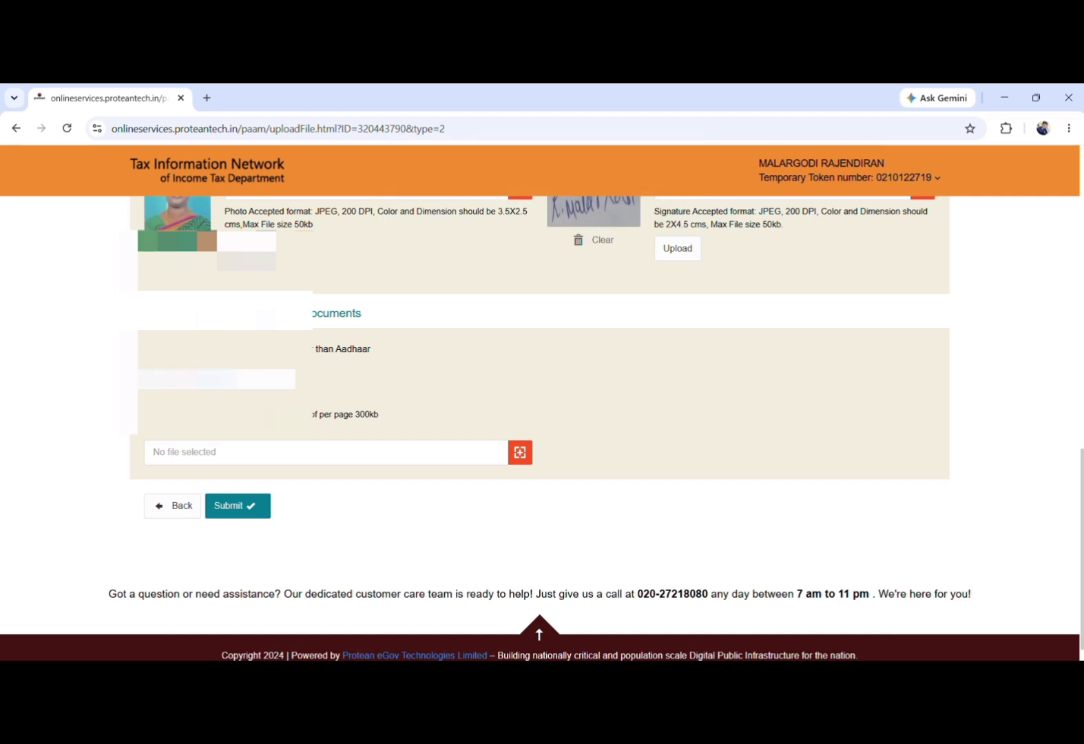
left_click(219, 380)
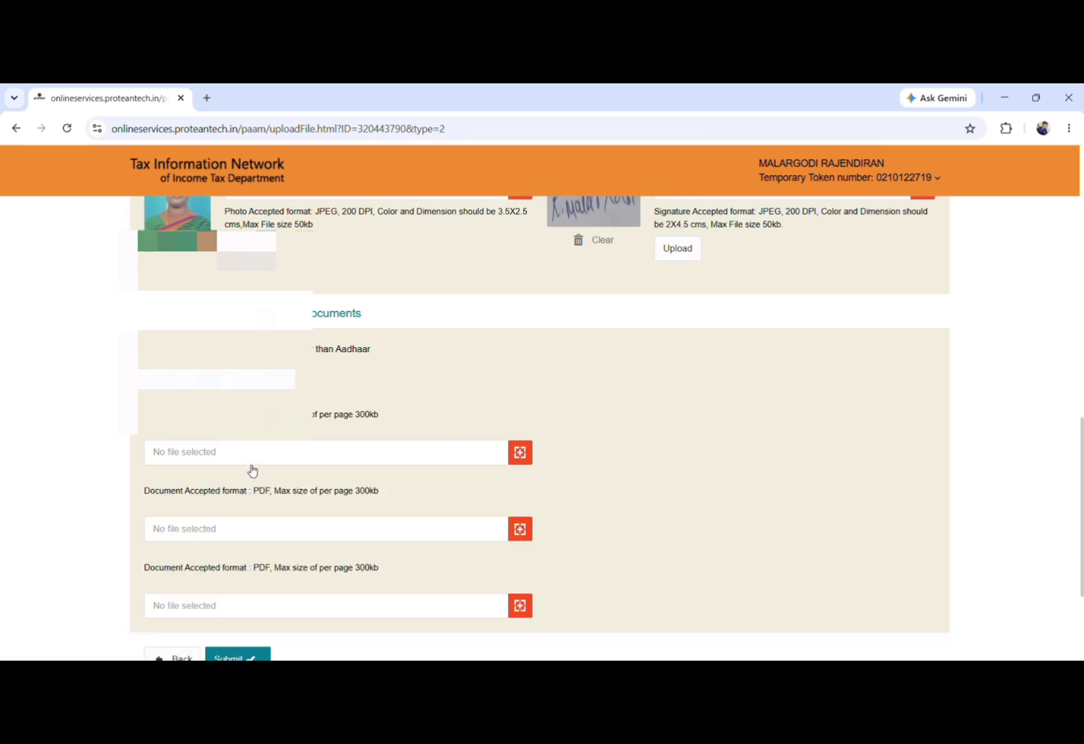
- Attach the Aadhaar PDF from Downloads to the first, second and third document slots
left_click(252, 470)
left_click(655, 249)
left_click(327, 213)
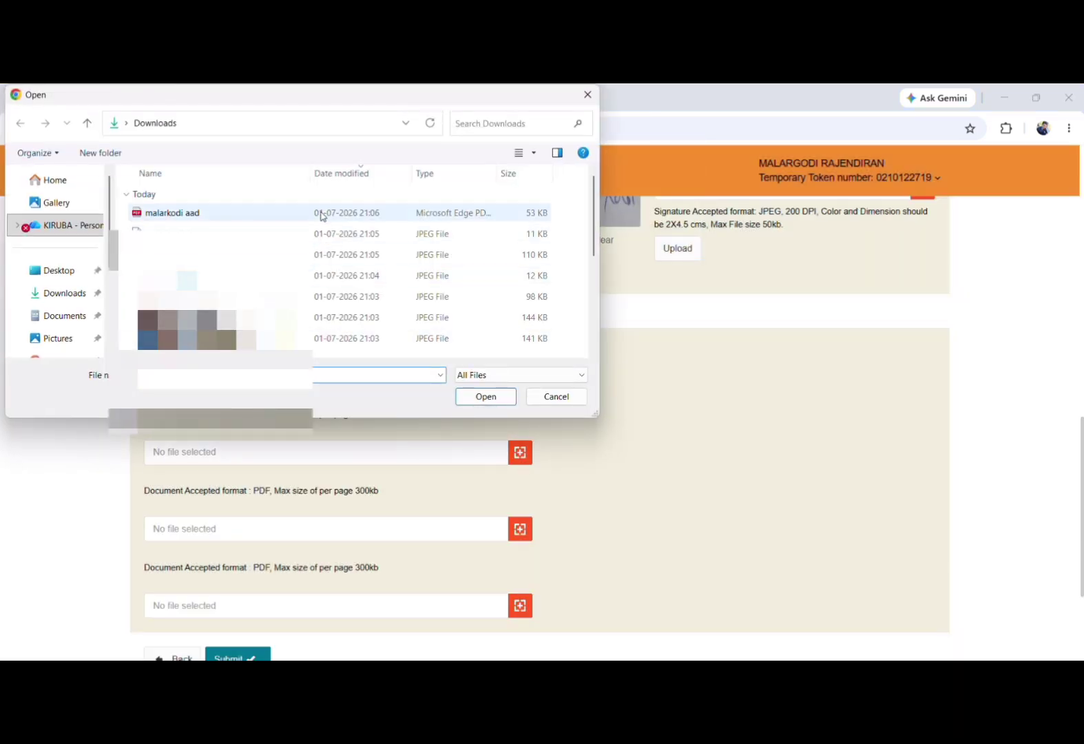
left_click(486, 396)
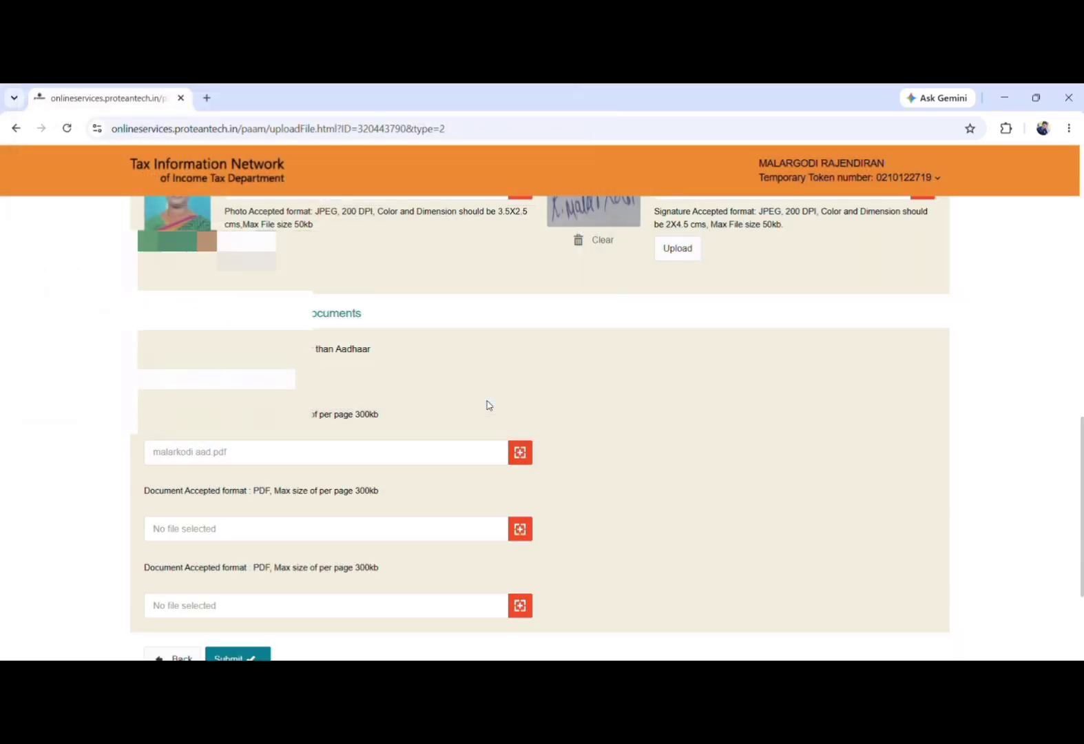
left_click(347, 534)
left_click(330, 214)
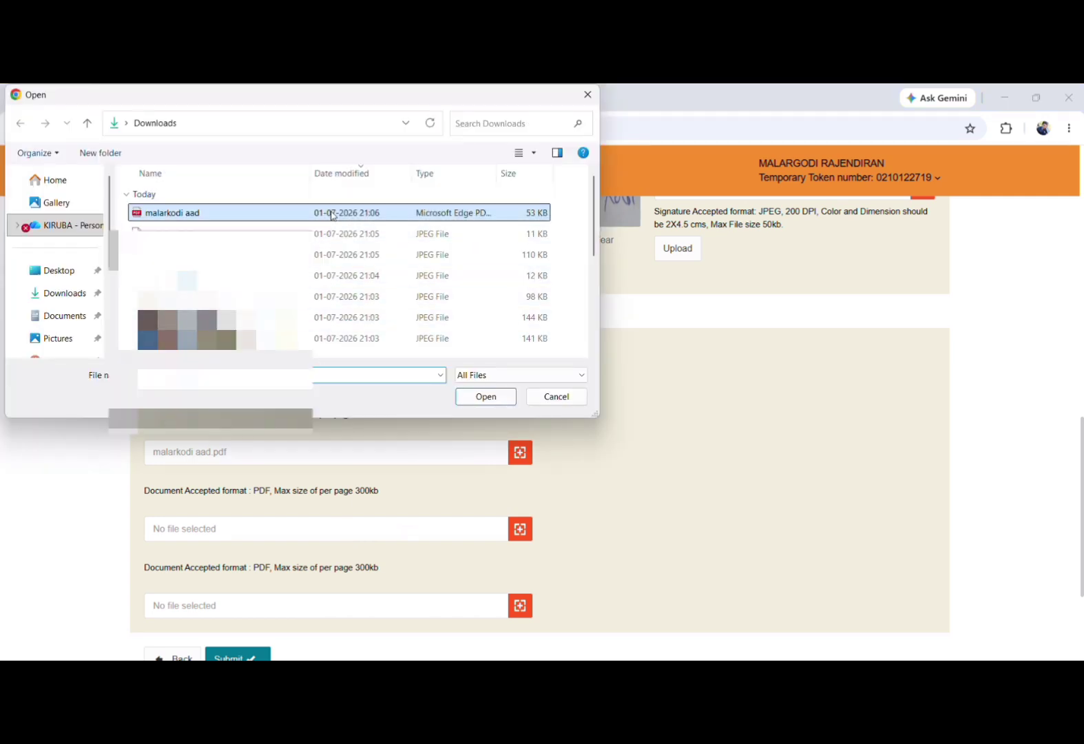
left_click(479, 400)
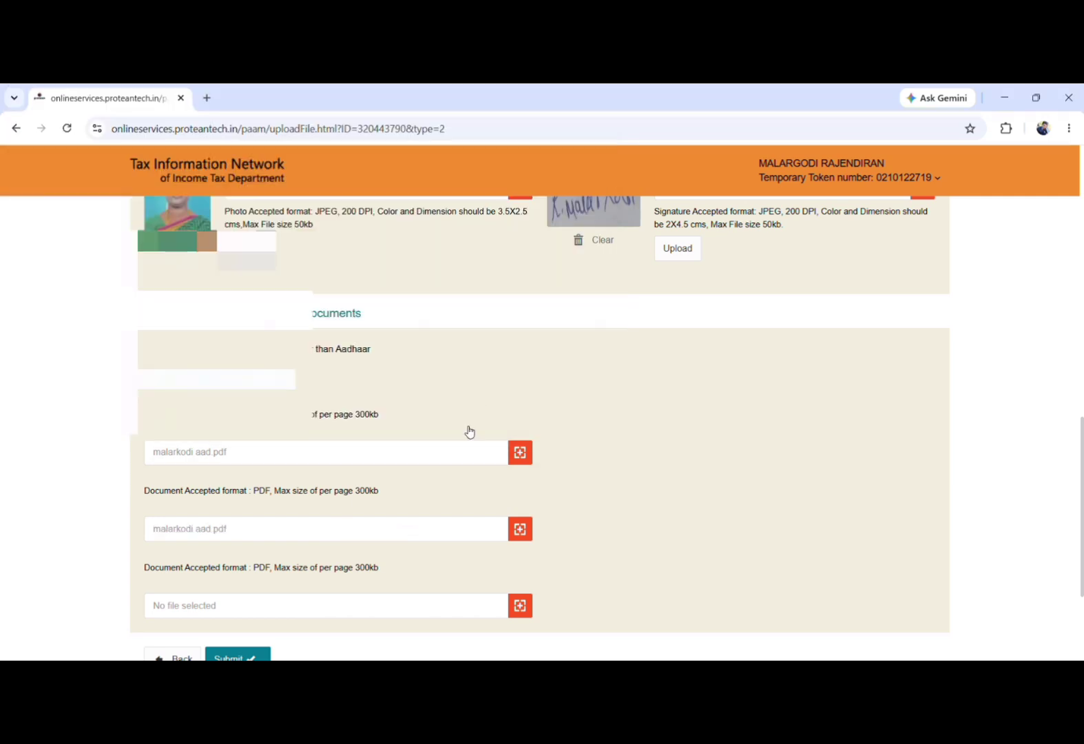
left_click(342, 609)
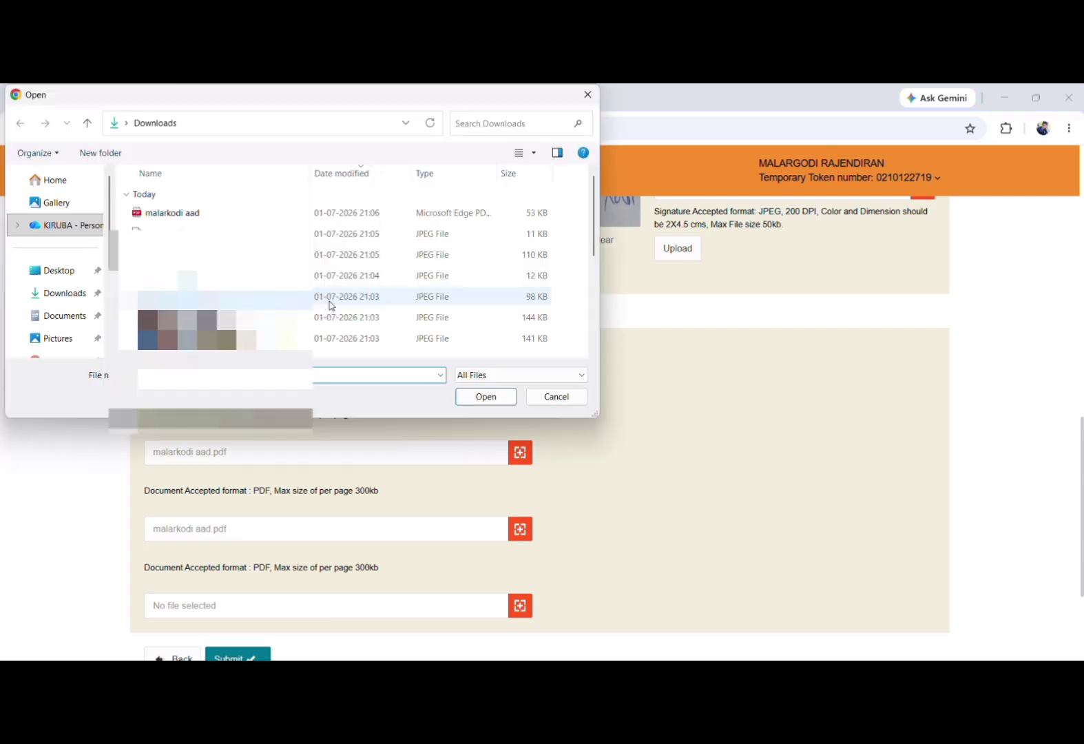
left_click(301, 215)
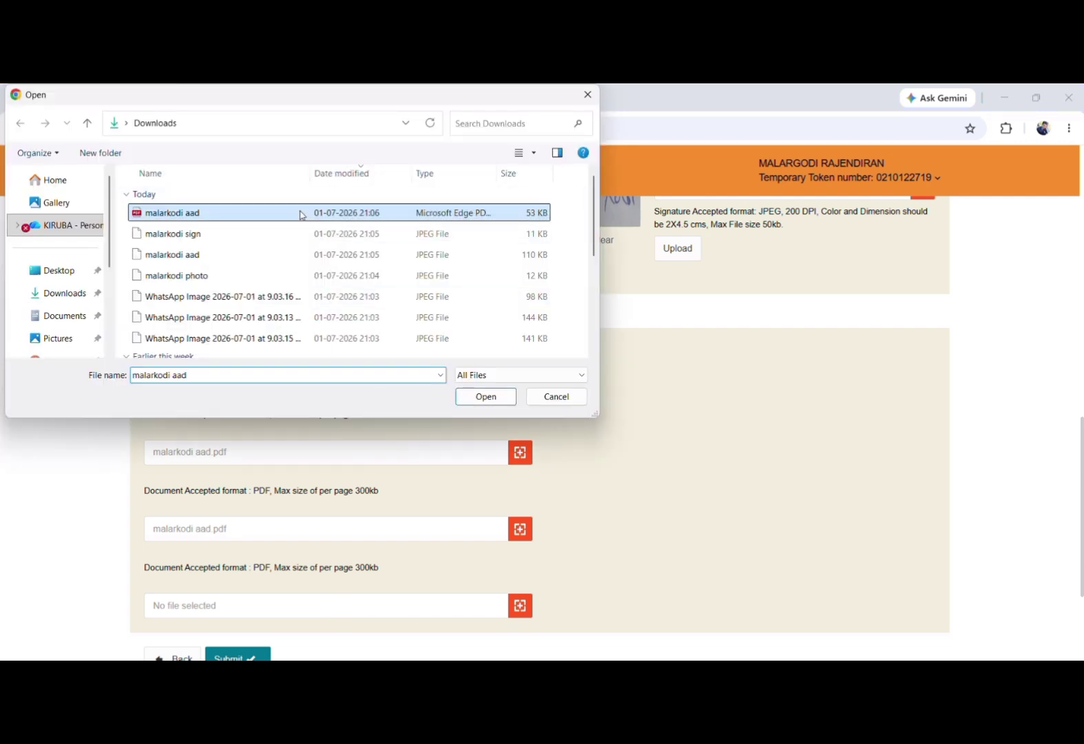
left_click(486, 397)
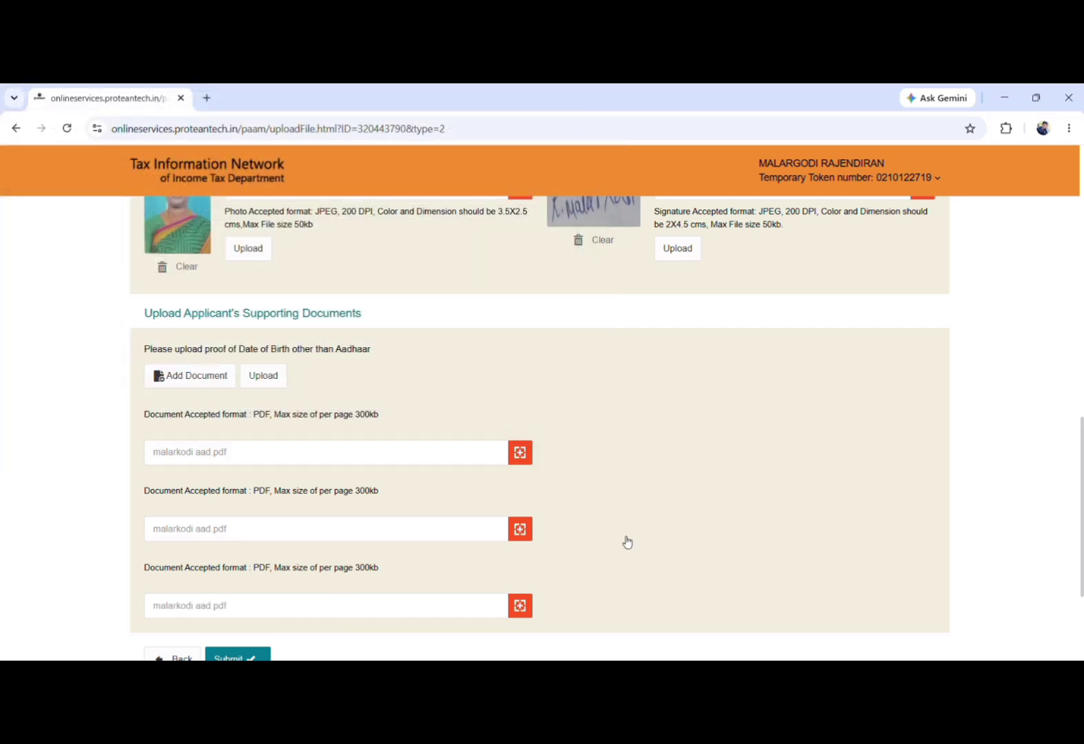
scroll(627, 542, "down", 3)
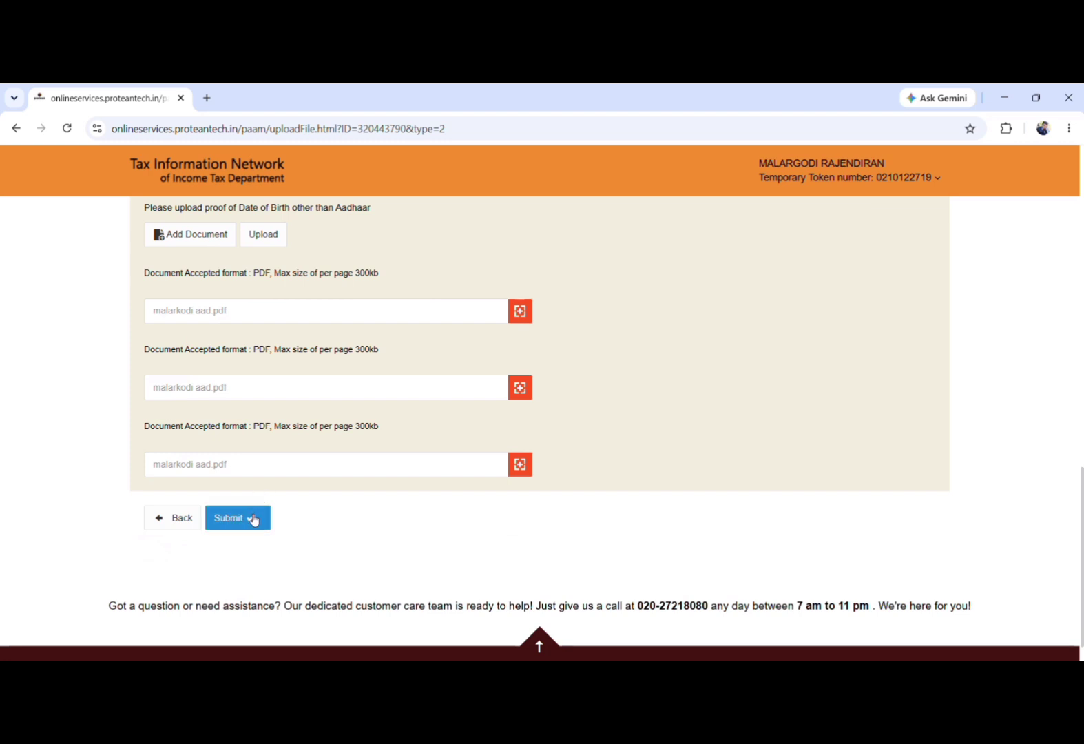
left_click(253, 520)
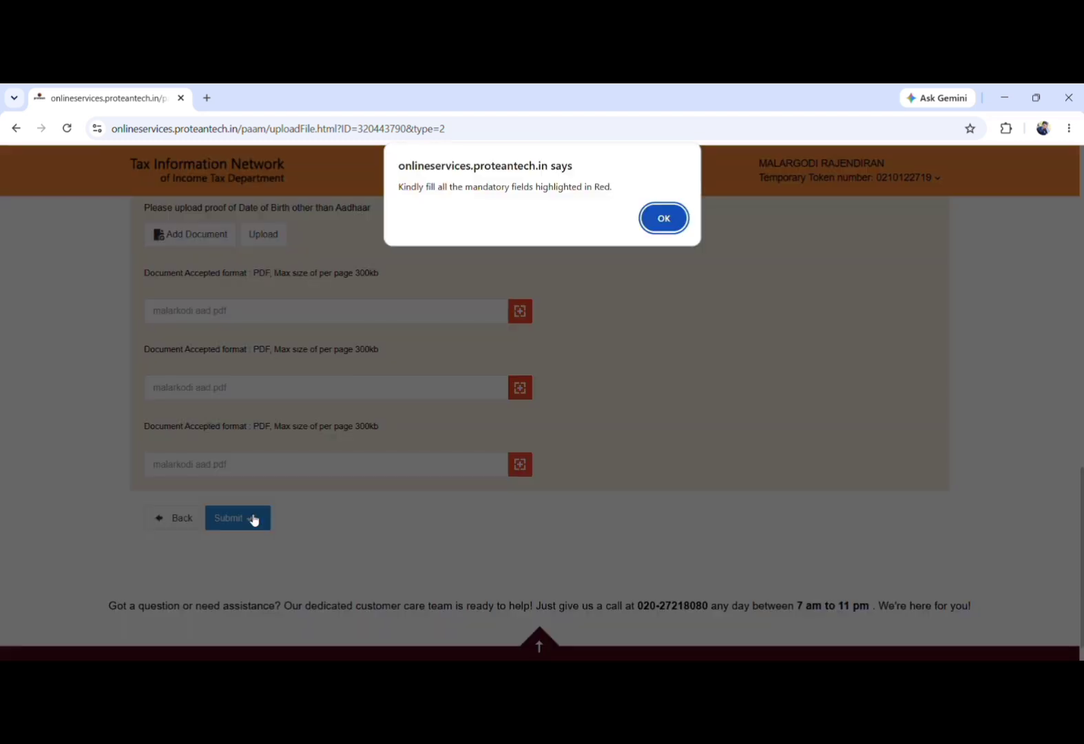
left_click(664, 219)
scroll(311, 269, "up", 1)
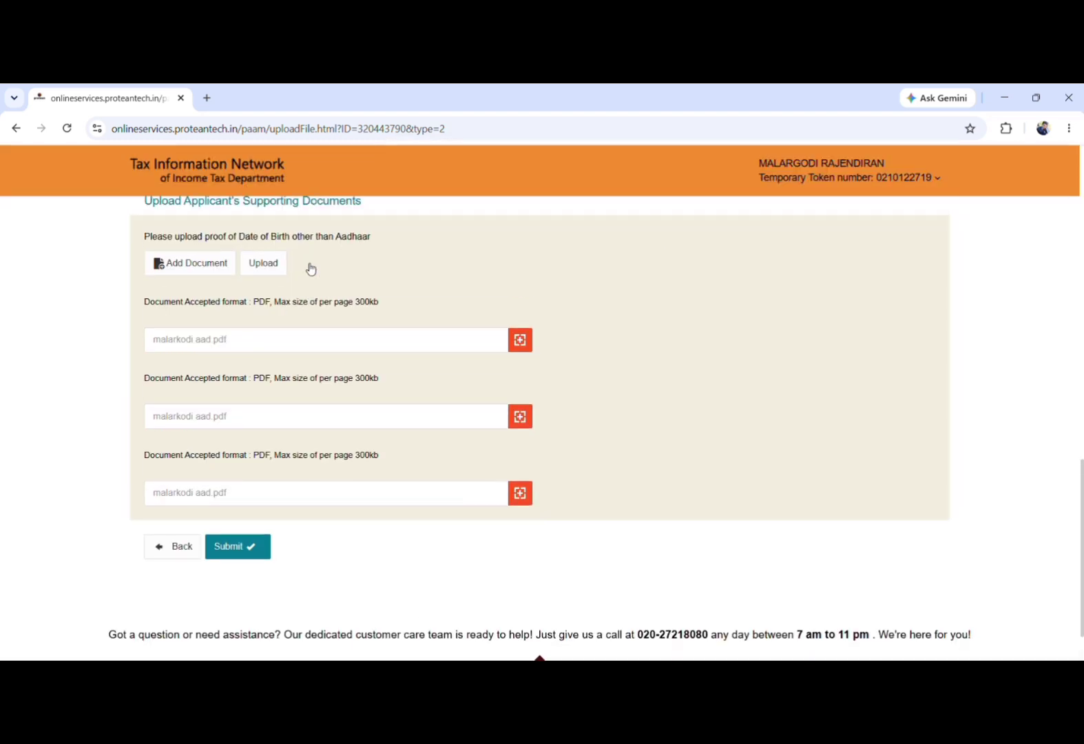
scroll(311, 268, "up", 10)
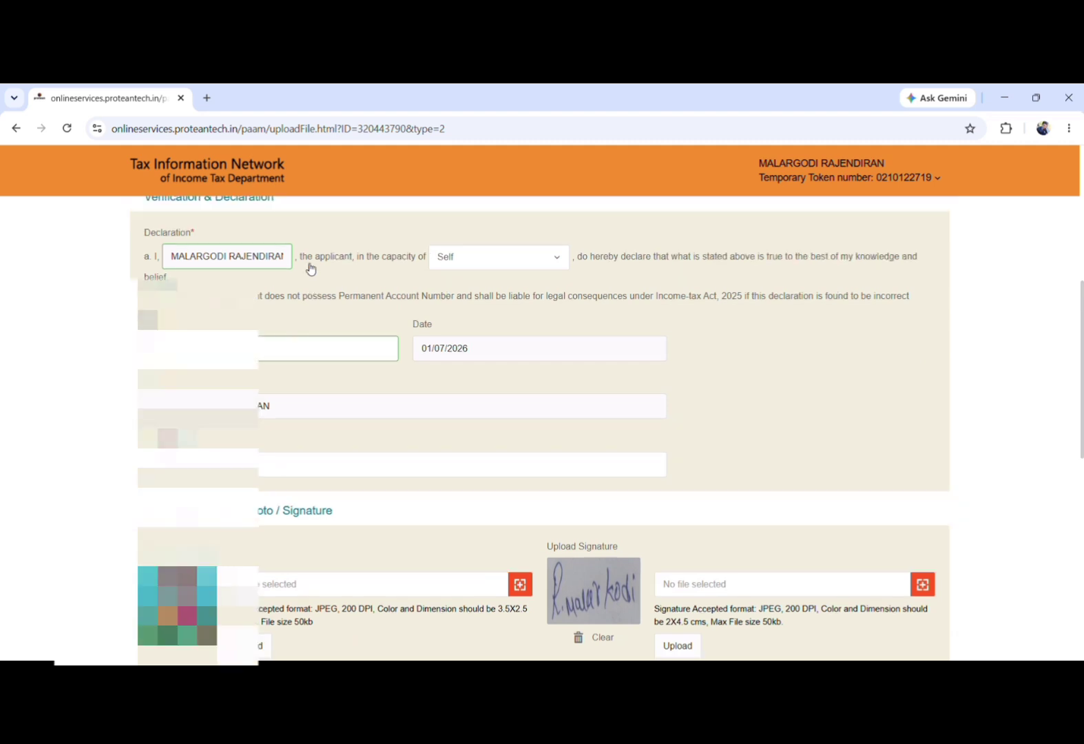
scroll(311, 269, "up", 3)
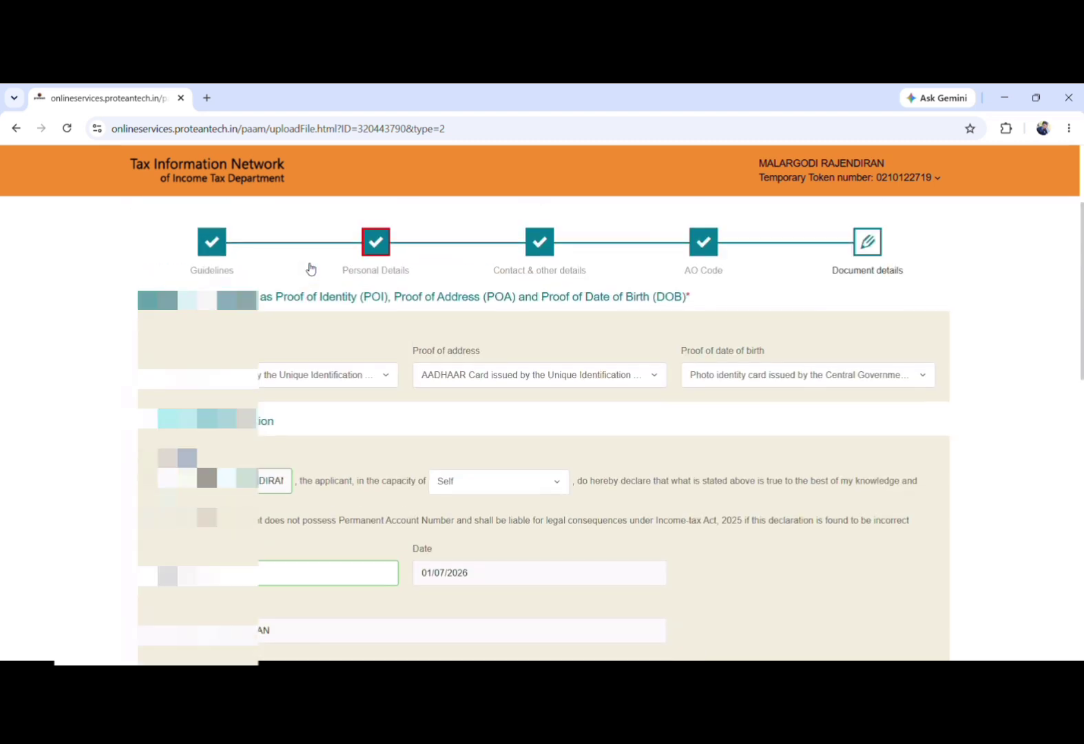
scroll(311, 268, "down", 3)
scroll(311, 269, "down", 1)
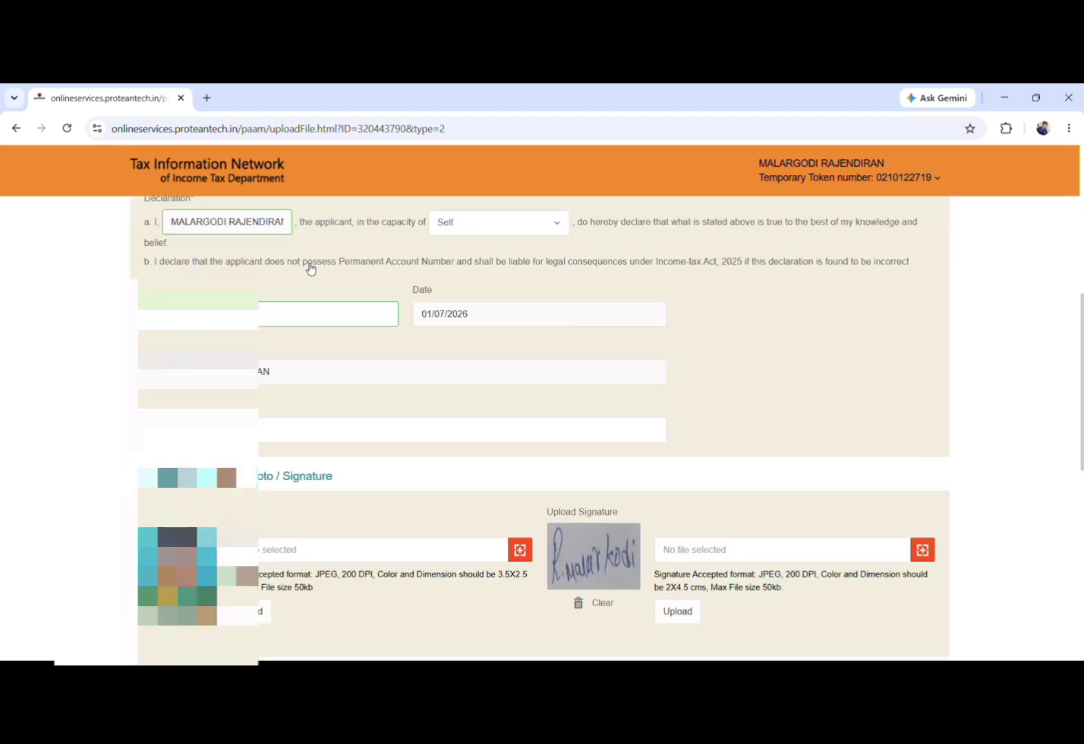
scroll(311, 269, "down", 7)
scroll(310, 269, "up", 5)
scroll(310, 269, "down", 1)
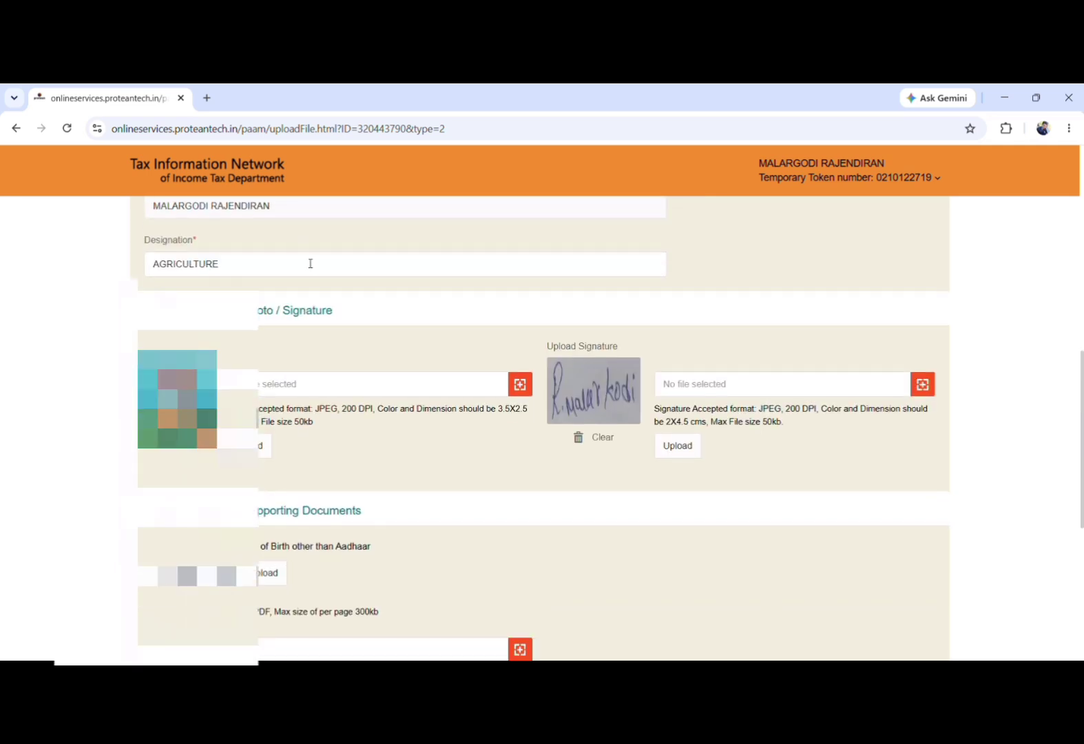
scroll(310, 265, "down", 1)
scroll(311, 269, "down", 5)
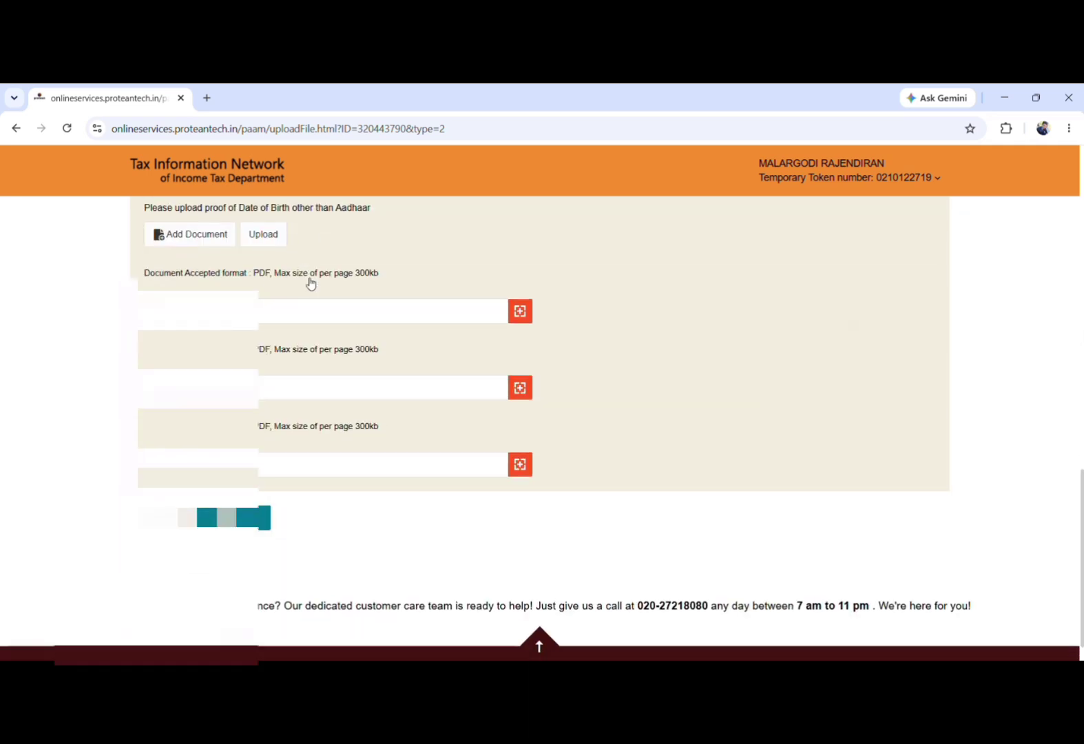
- Upload the attached documents and resubmit twice, dismissing each mandatory-fields warning
left_click(267, 239)
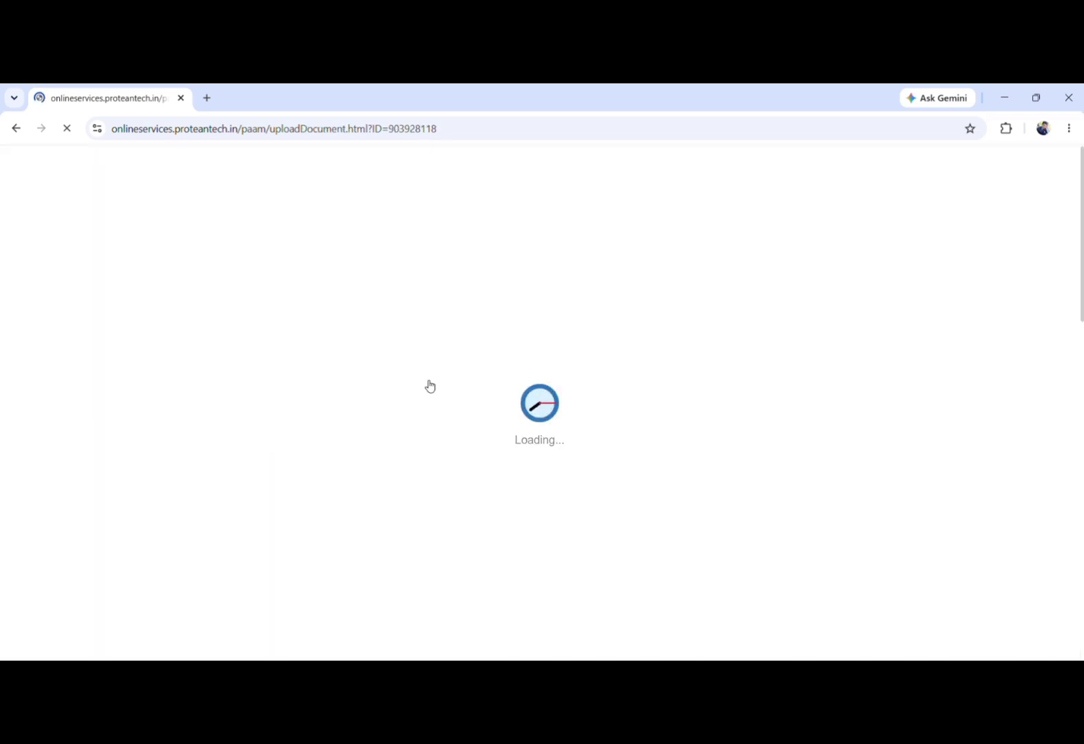
scroll(430, 386, "down", 1)
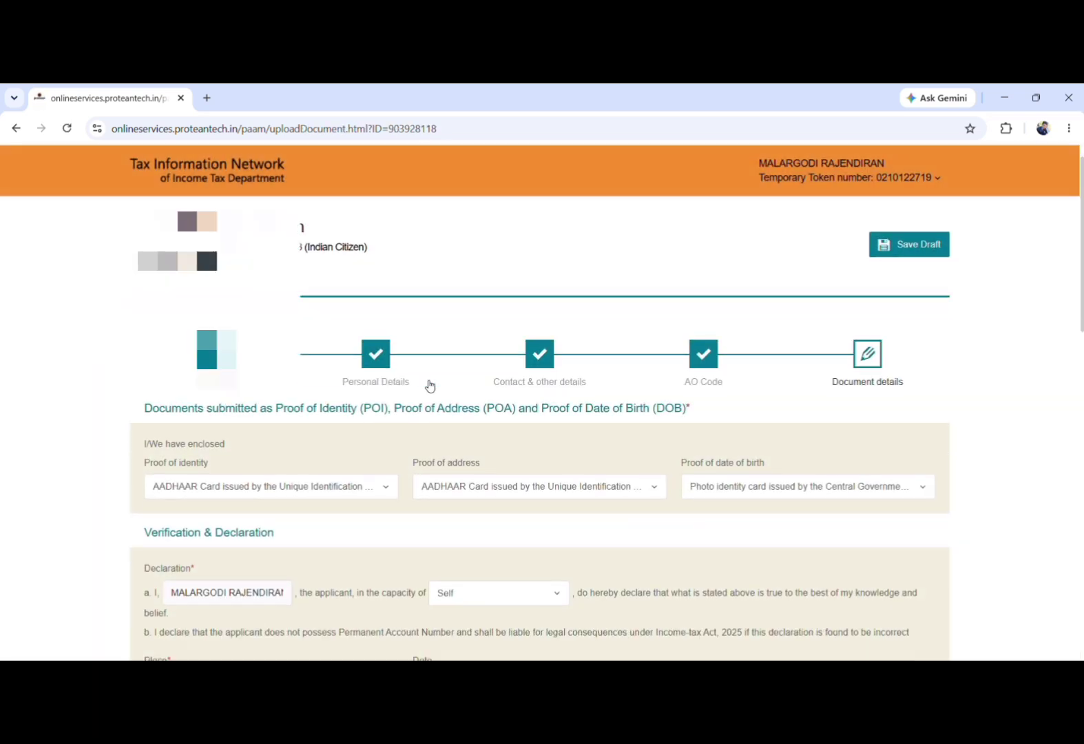
scroll(430, 386, "down", 10)
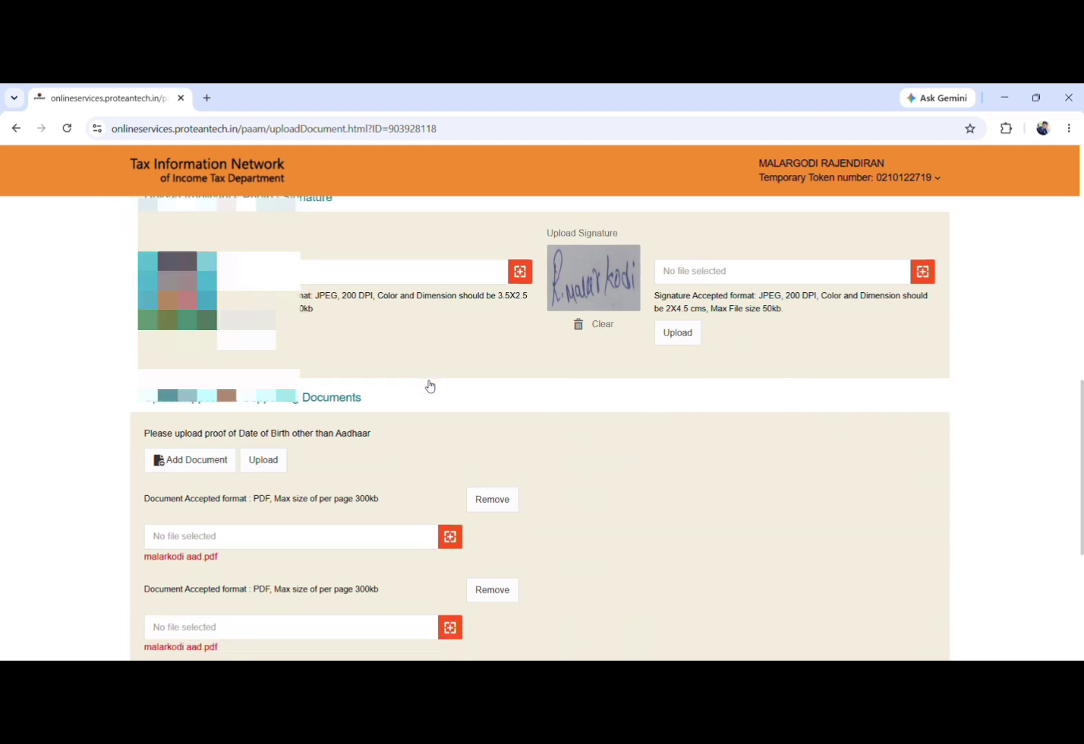
scroll(430, 385, "down", 5)
left_click(248, 530)
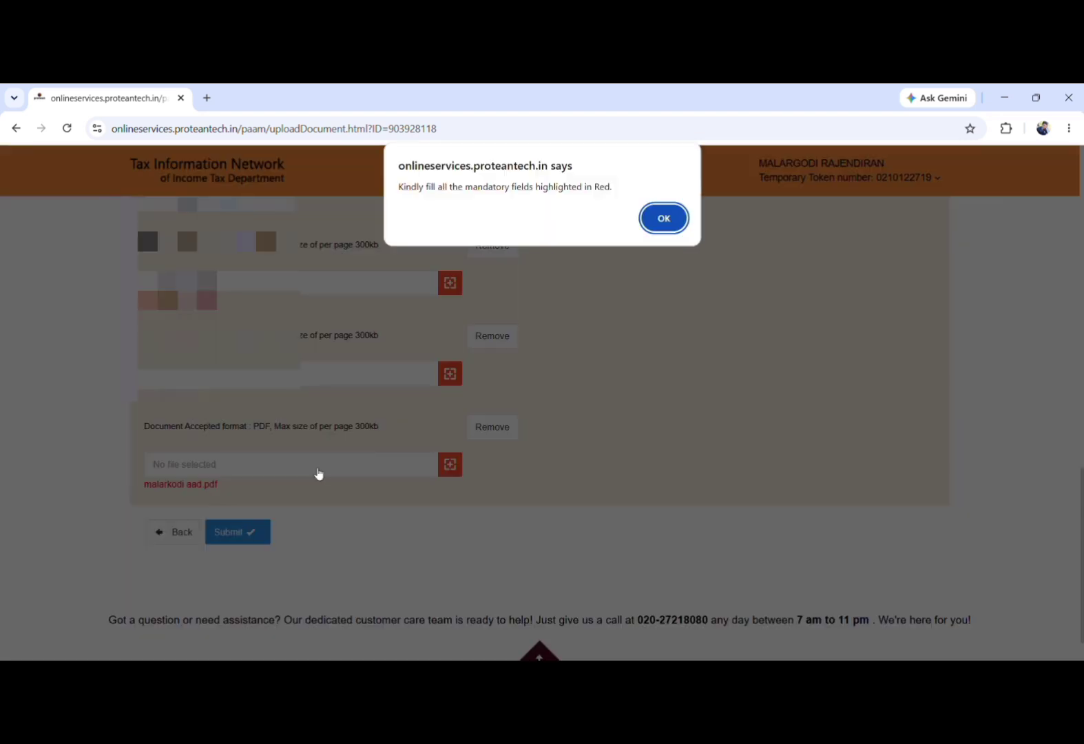
left_click(664, 218)
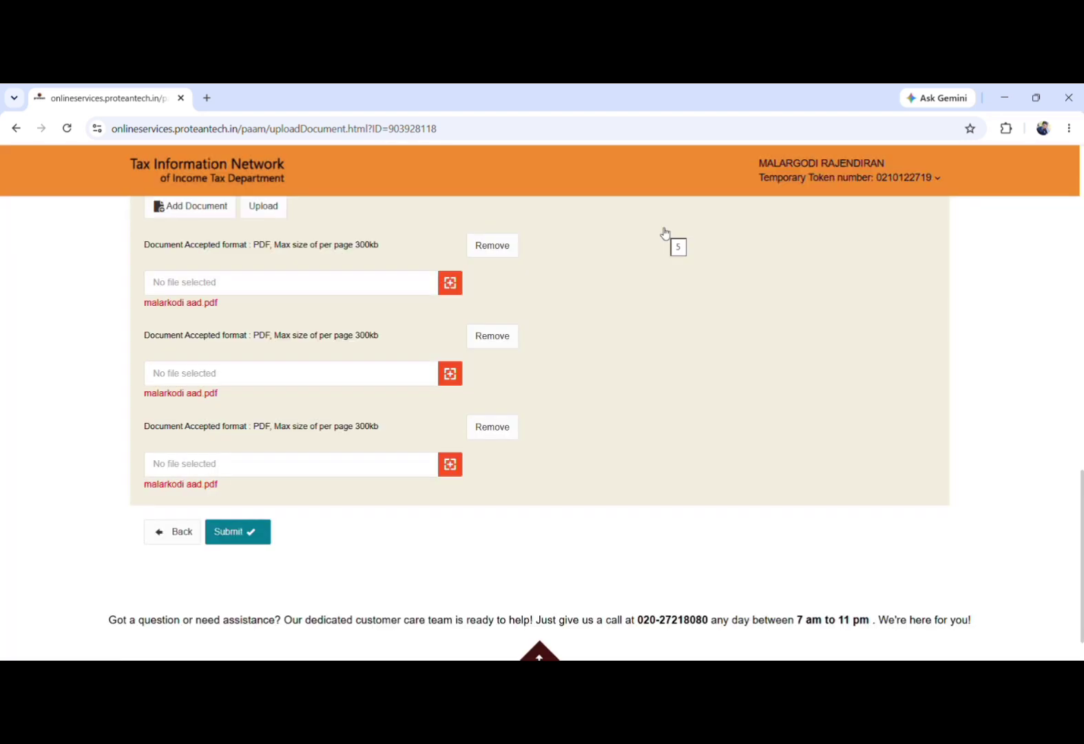
left_click(247, 547)
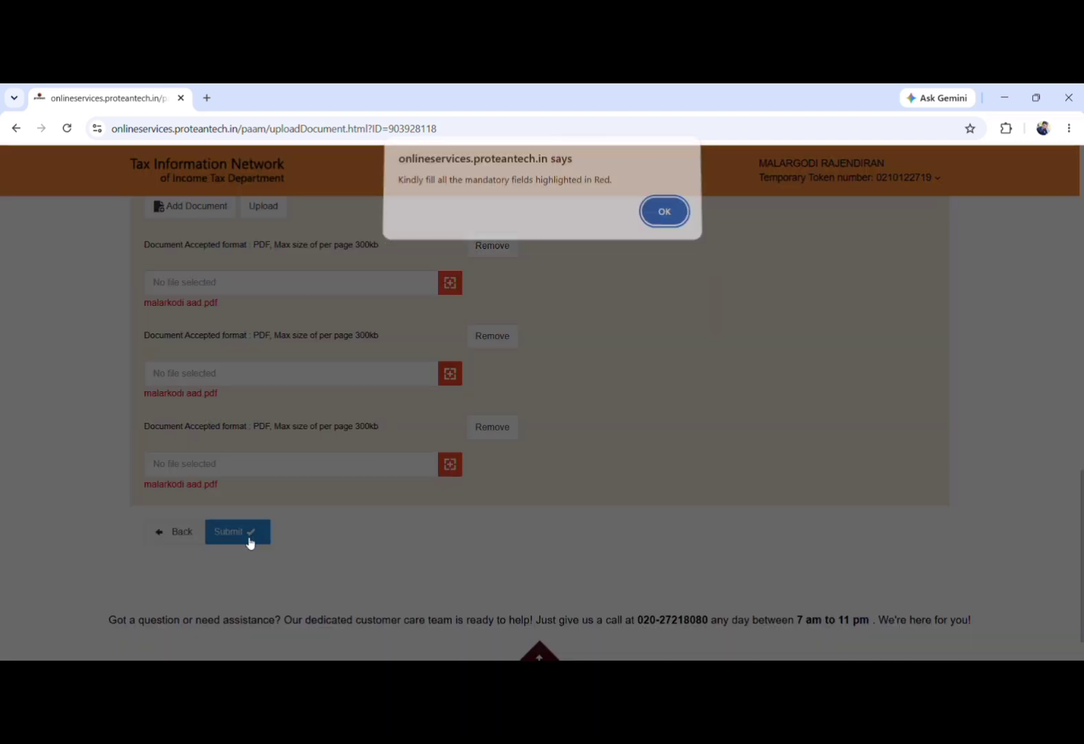
left_click(663, 219)
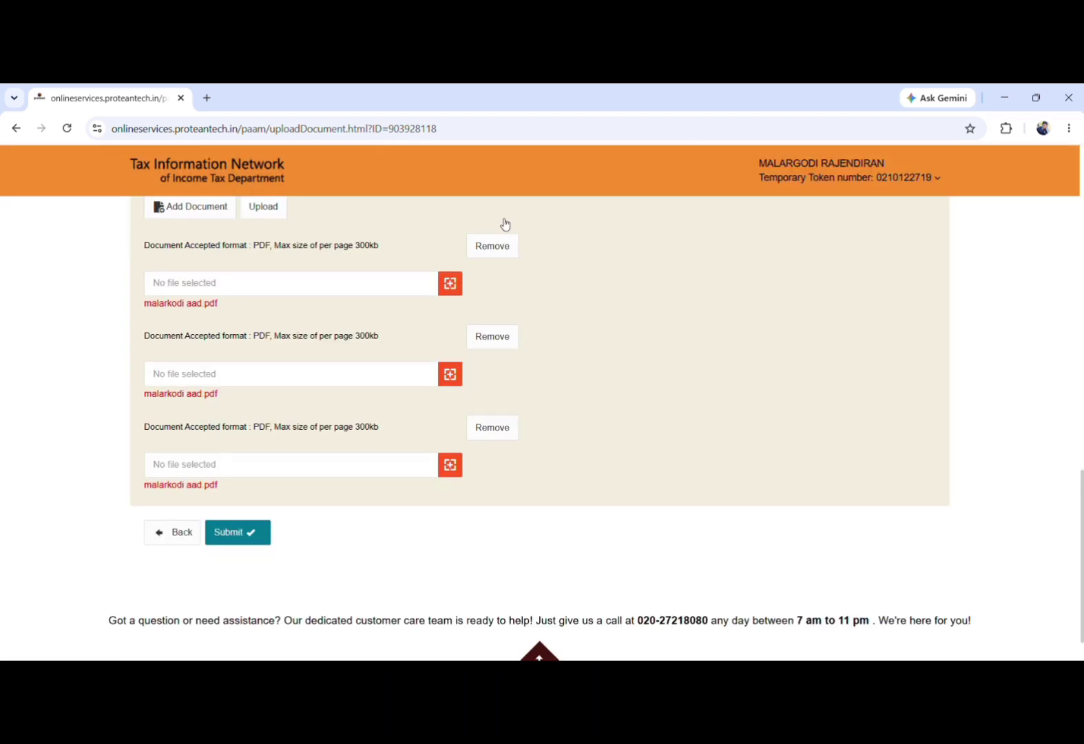
- Go back through the AO Code step to the Personal Details section
scroll(505, 224, "up", 15)
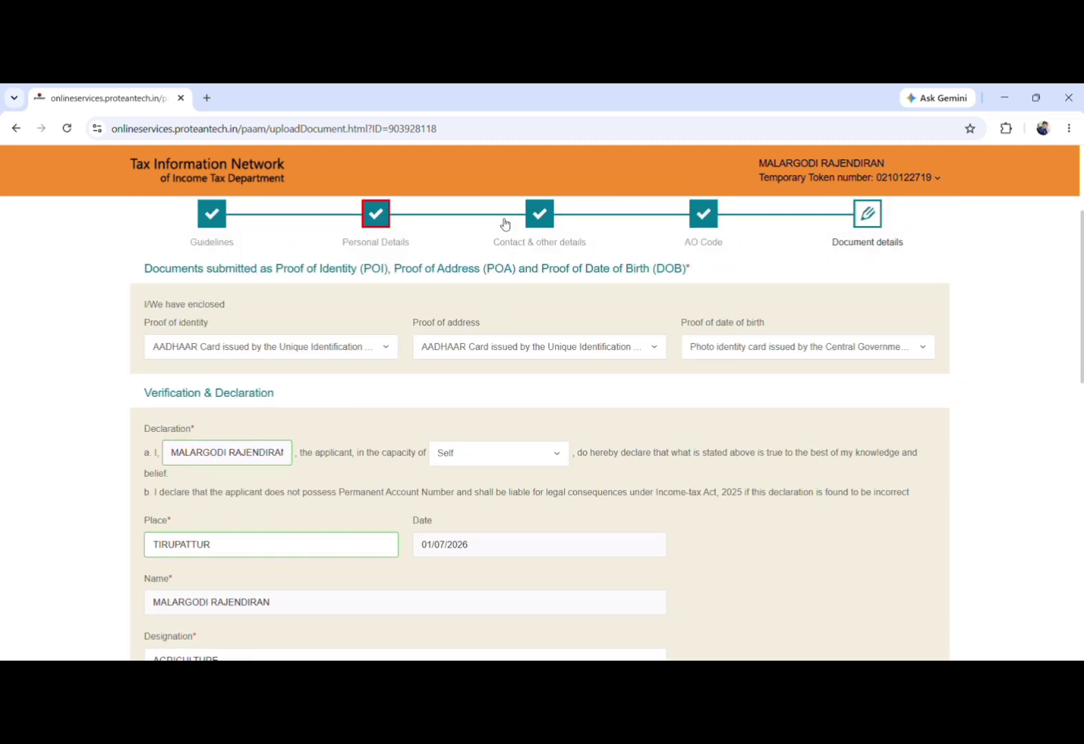
scroll(505, 224, "down", 15)
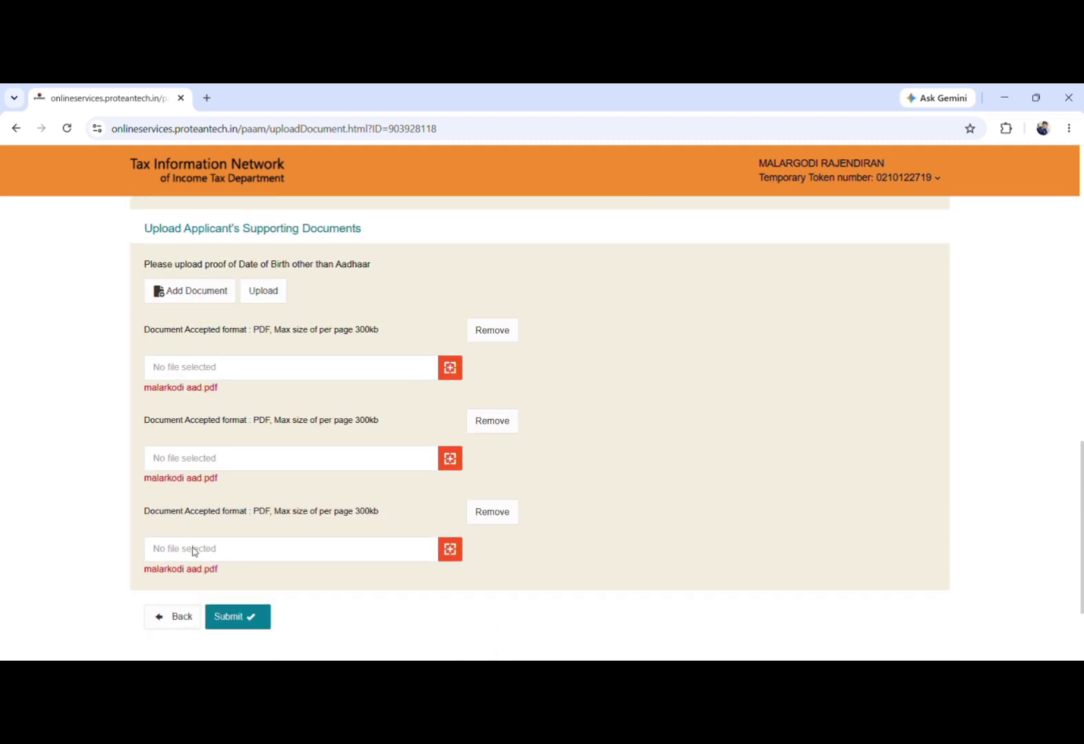
left_click(173, 623)
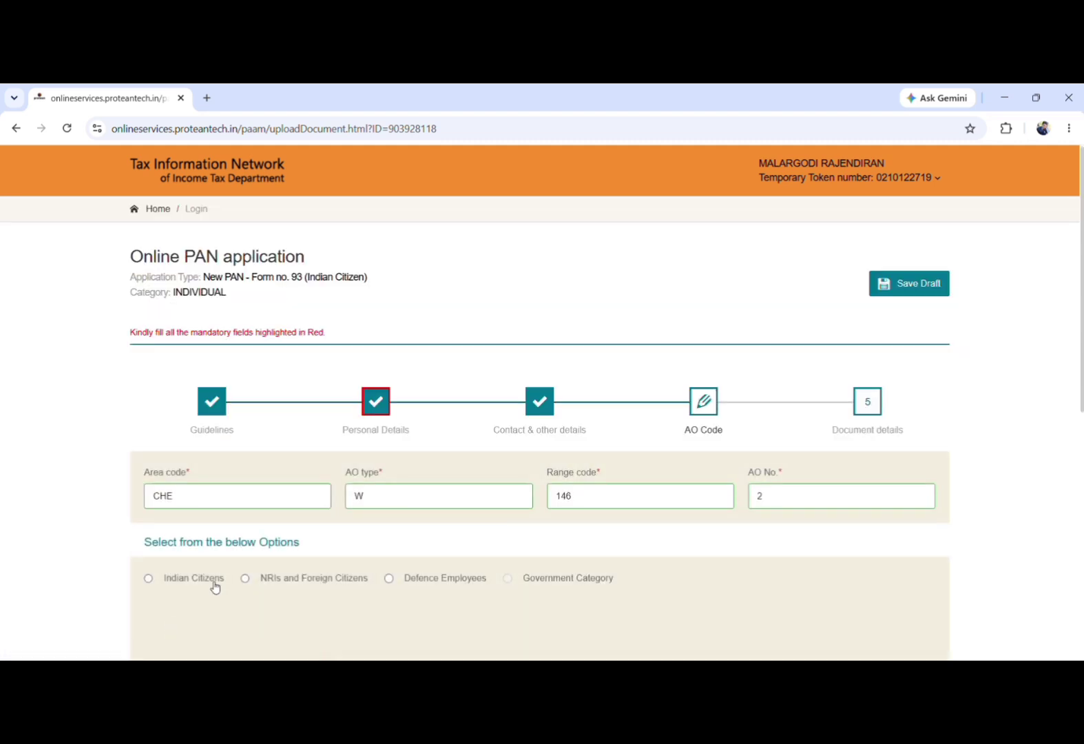
left_click(376, 401)
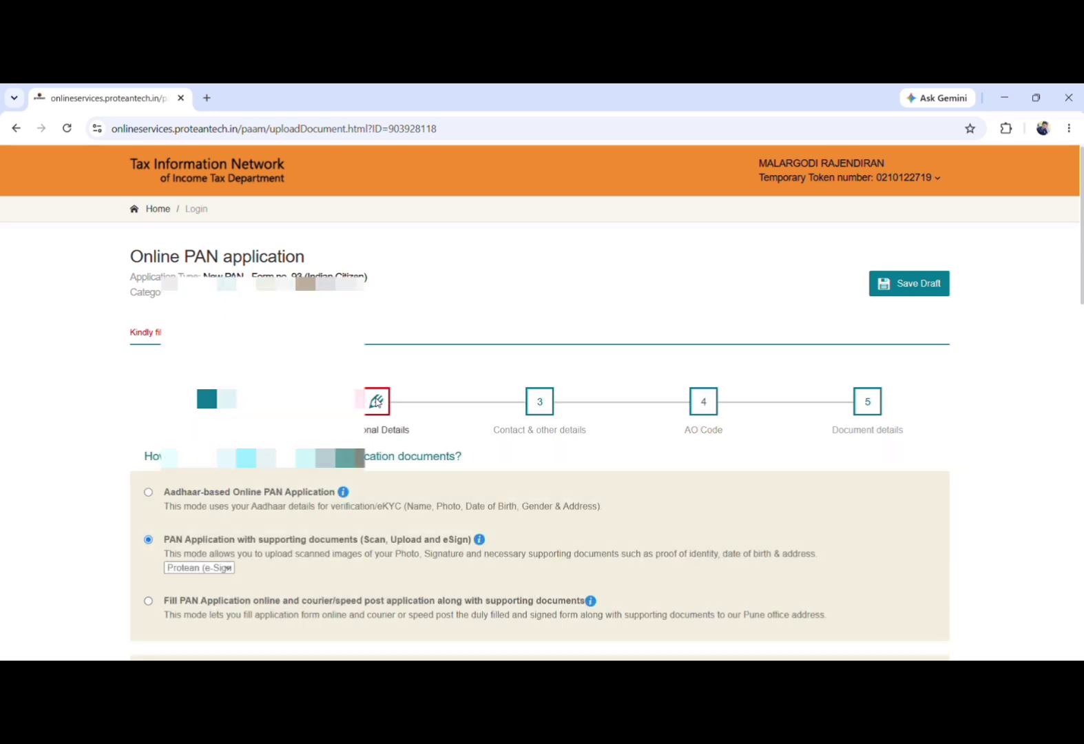
scroll(377, 403, "down", 5)
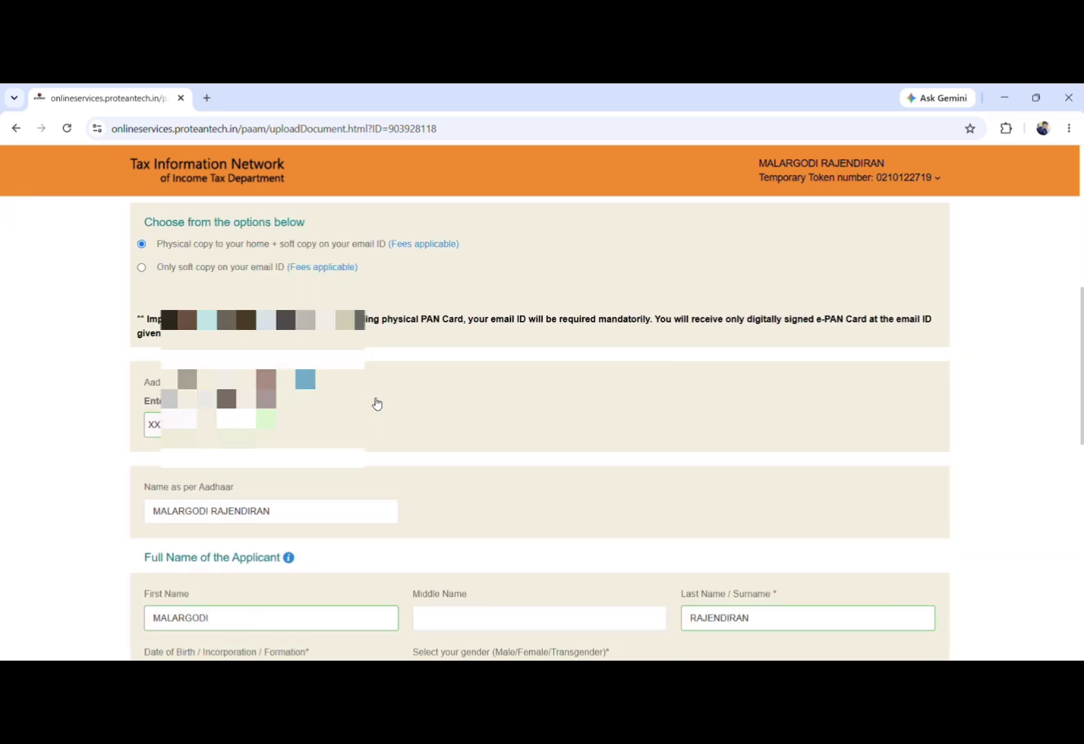
- Enter the father's last name in Personal Details and continue to Contact & other details
scroll(377, 404, "down", 1)
scroll(377, 404, "down", 5)
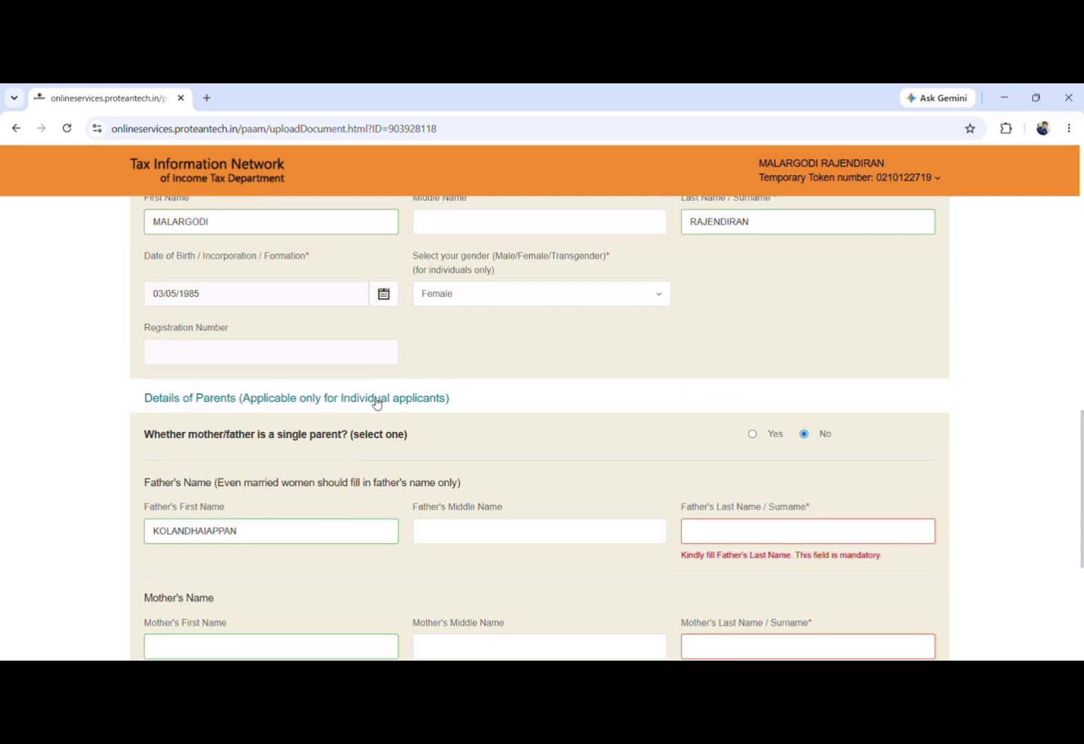
scroll(377, 404, "down", 2)
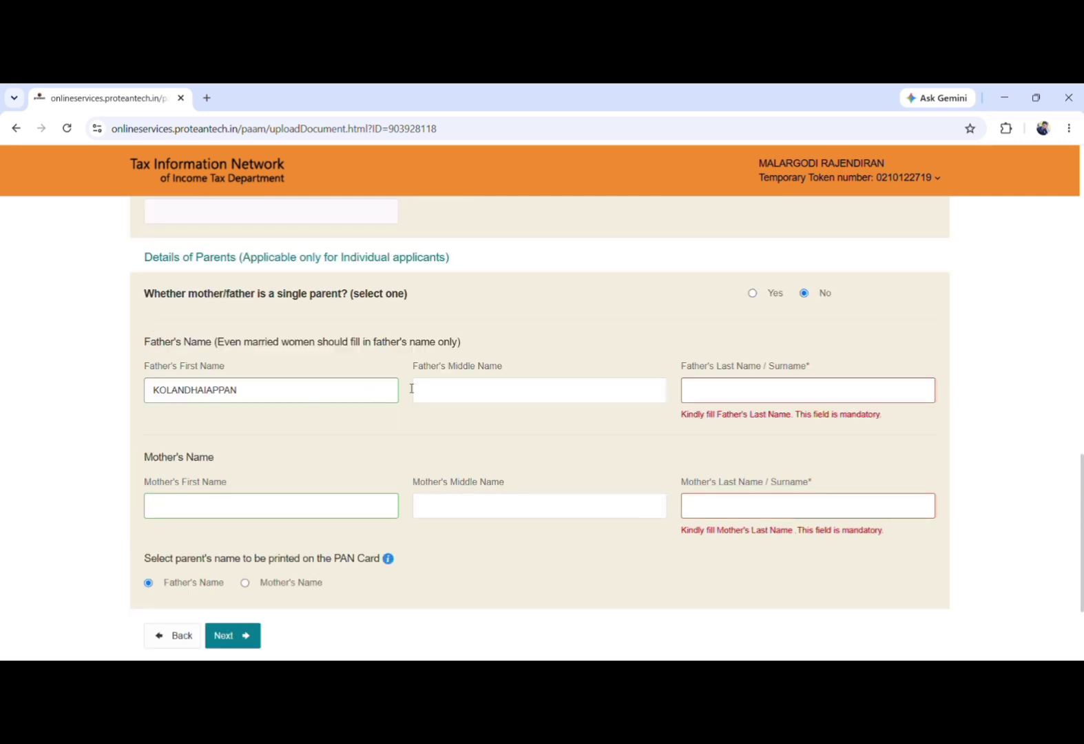
left_click(763, 382)
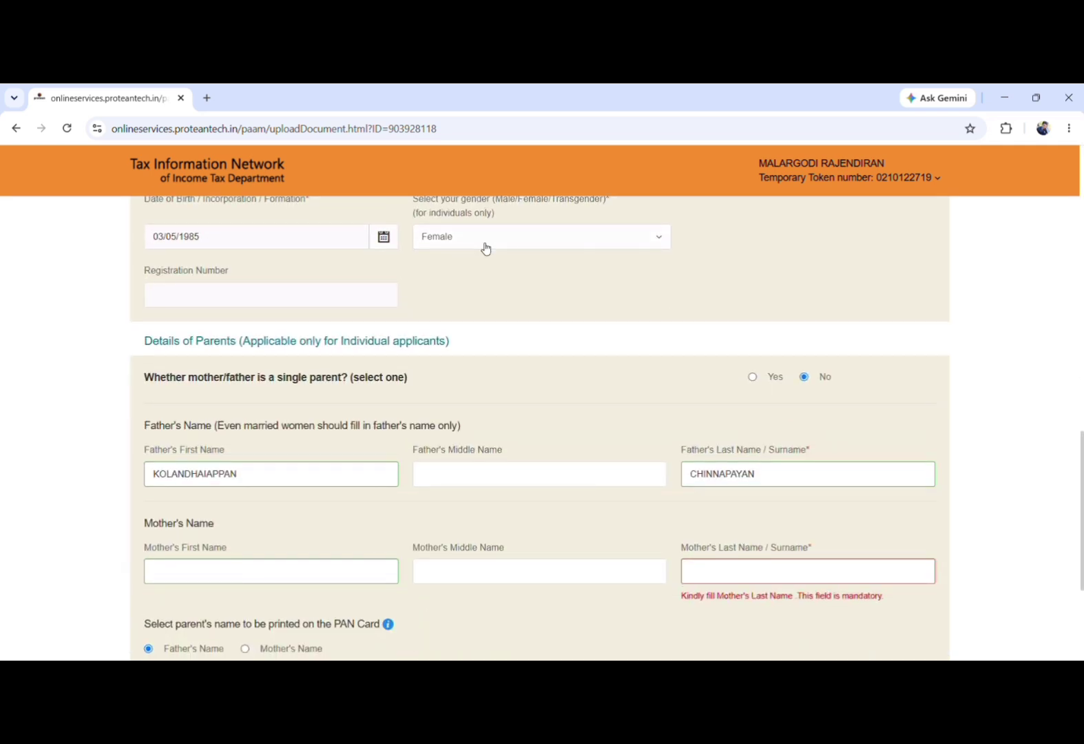
left_click(777, 441)
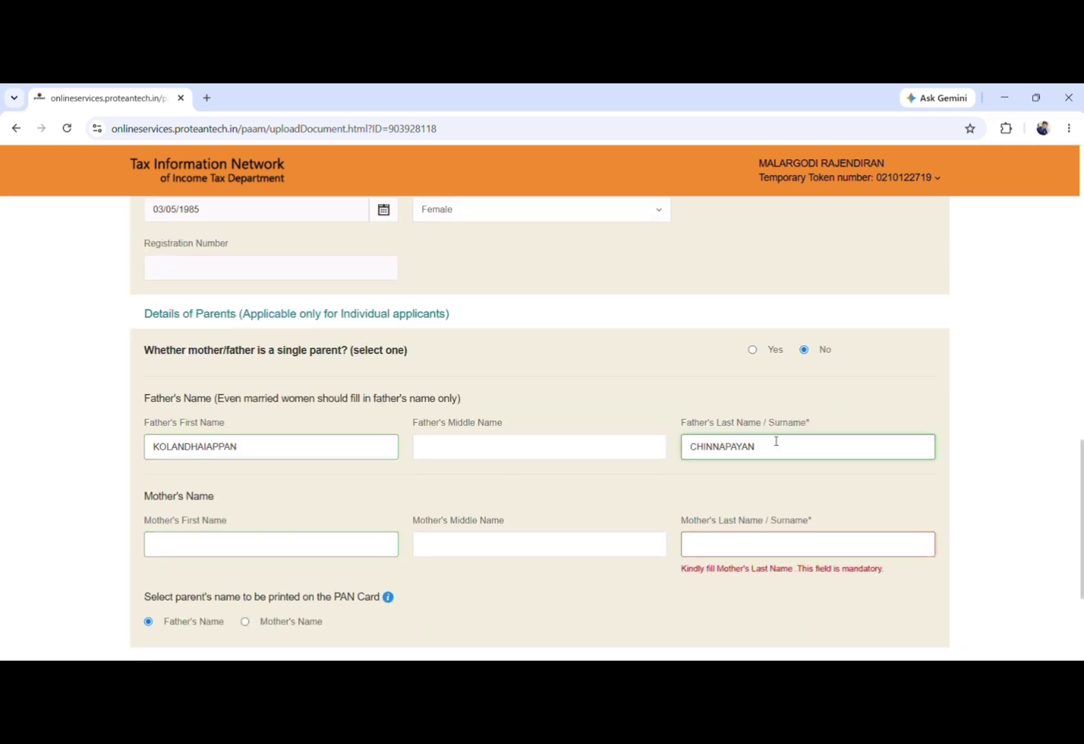
left_click(648, 633)
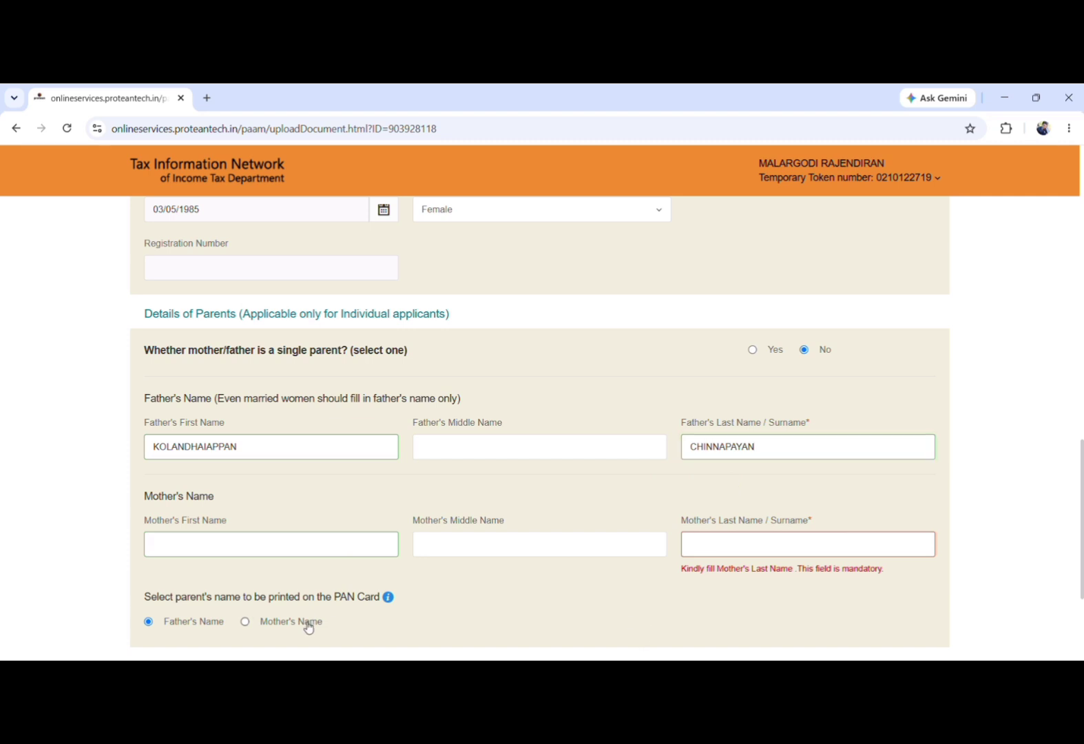
scroll(474, 601, "down", 3)
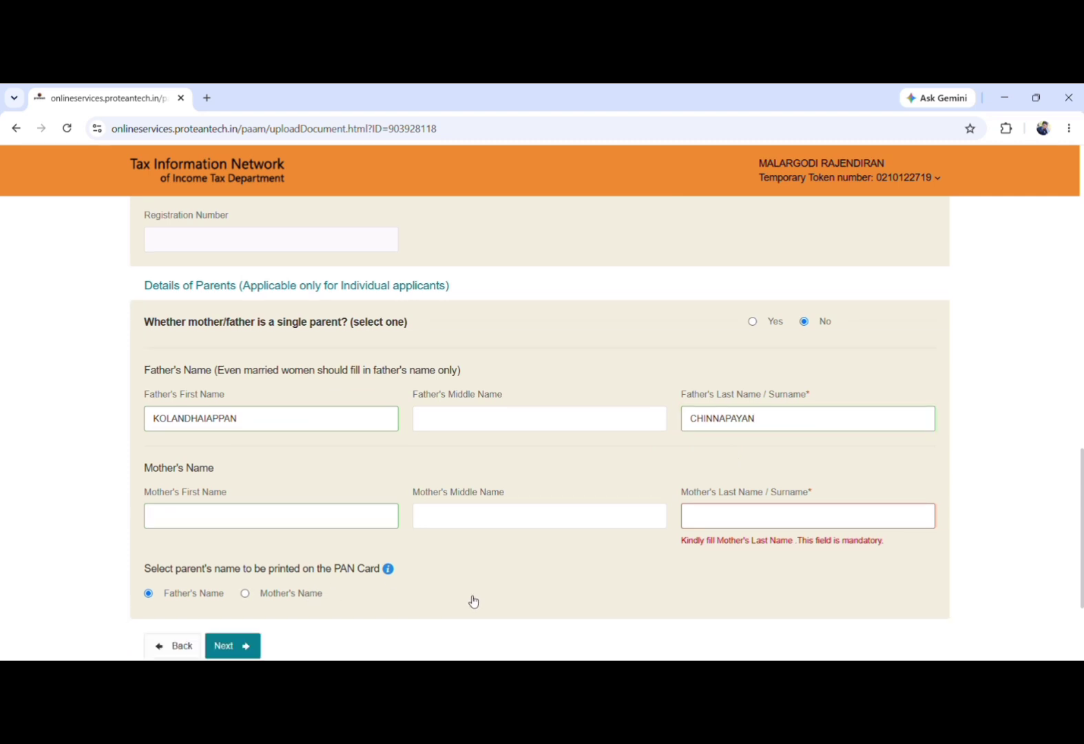
left_click(246, 504)
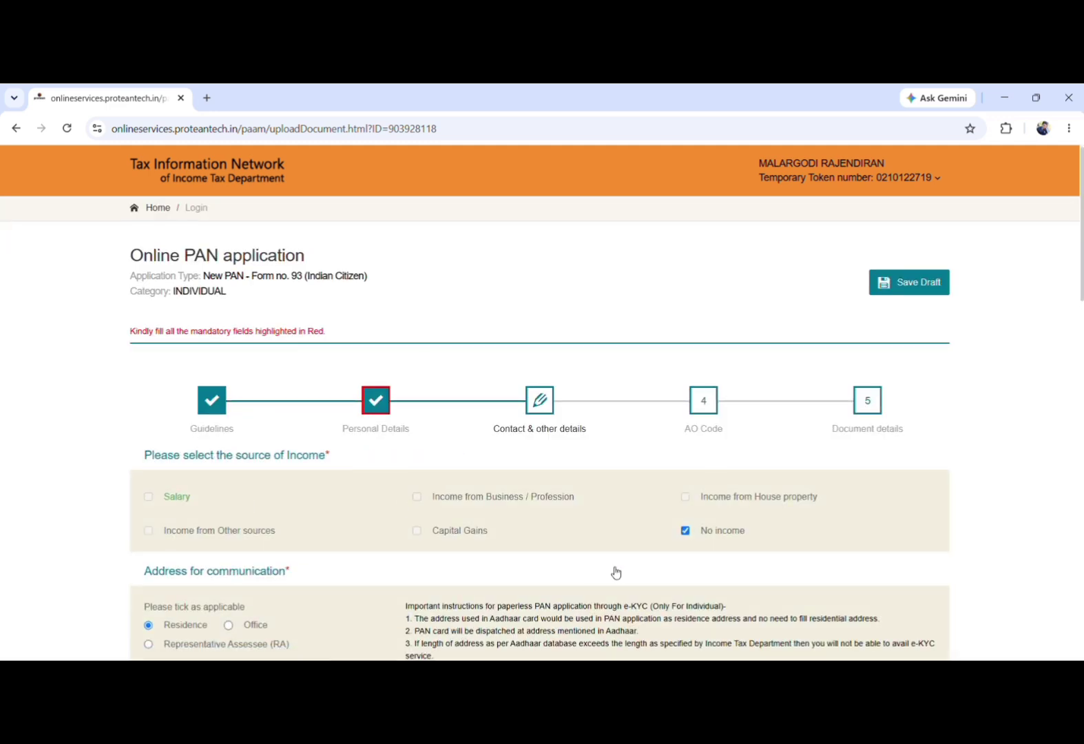
- Advance to the AO Code step and choose Indian Citizens as the category
scroll(616, 572, "down", 15)
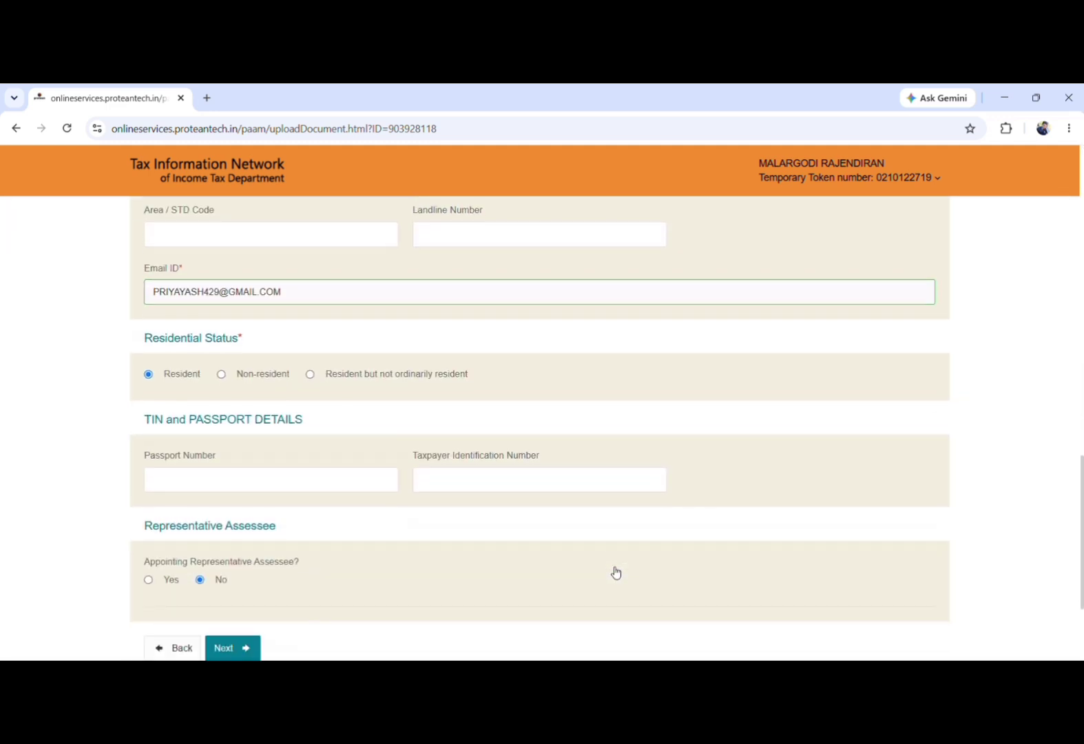
scroll(616, 573, "down", 2)
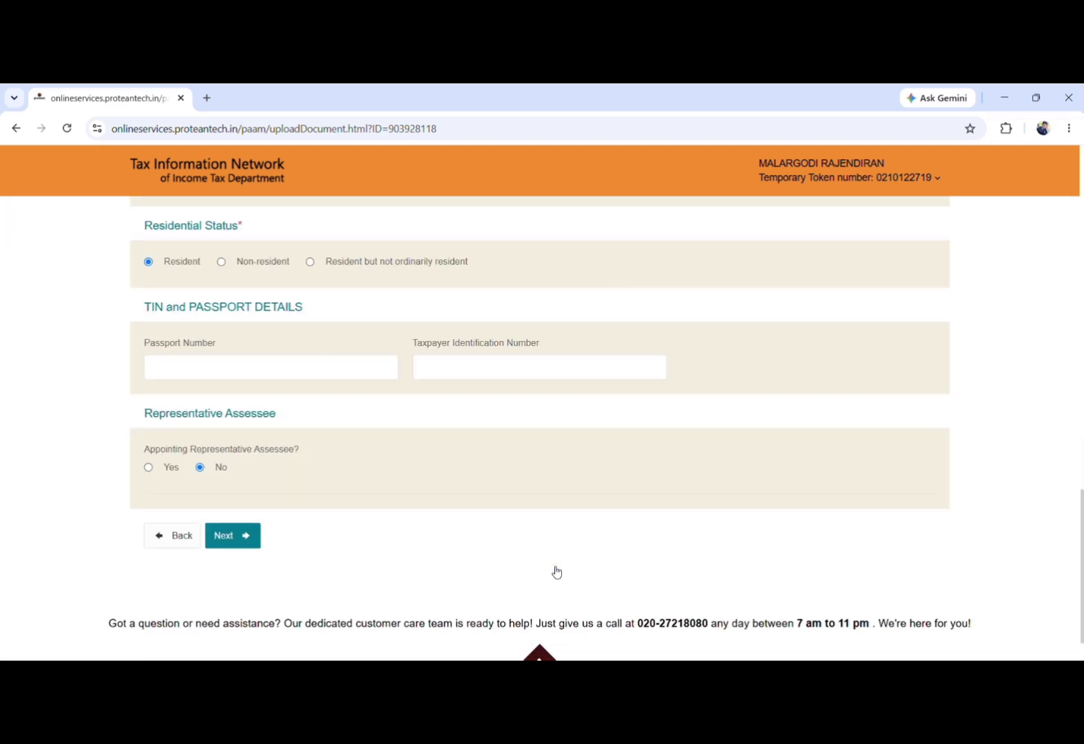
left_click(250, 548)
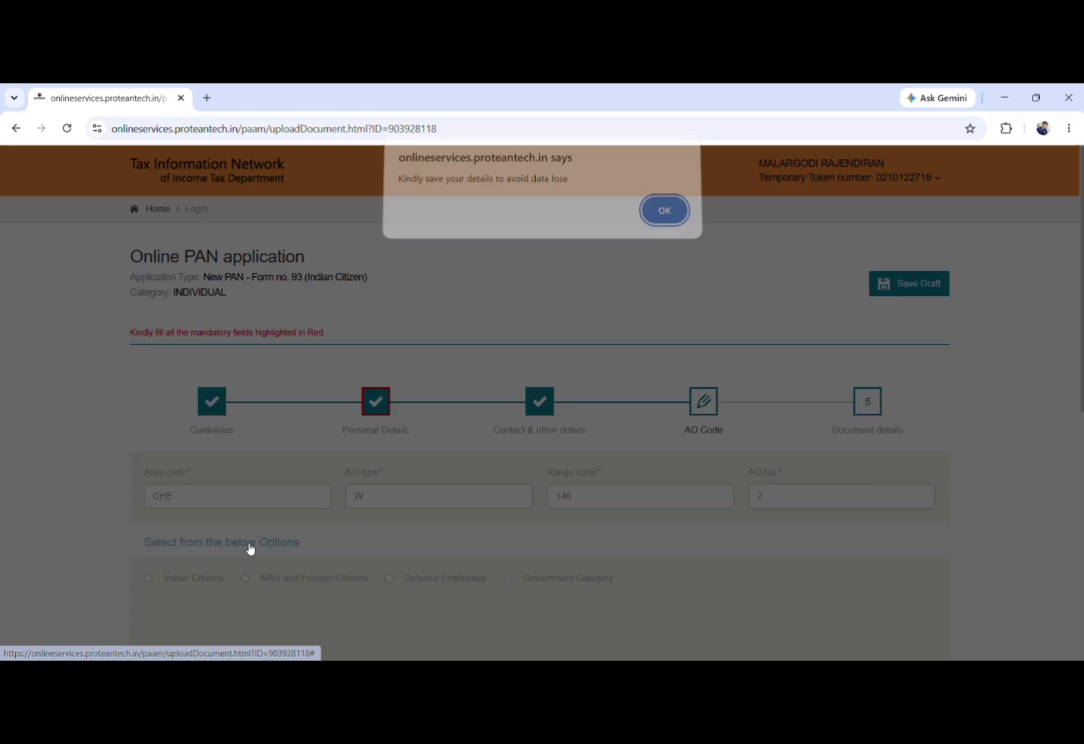
left_click(664, 219)
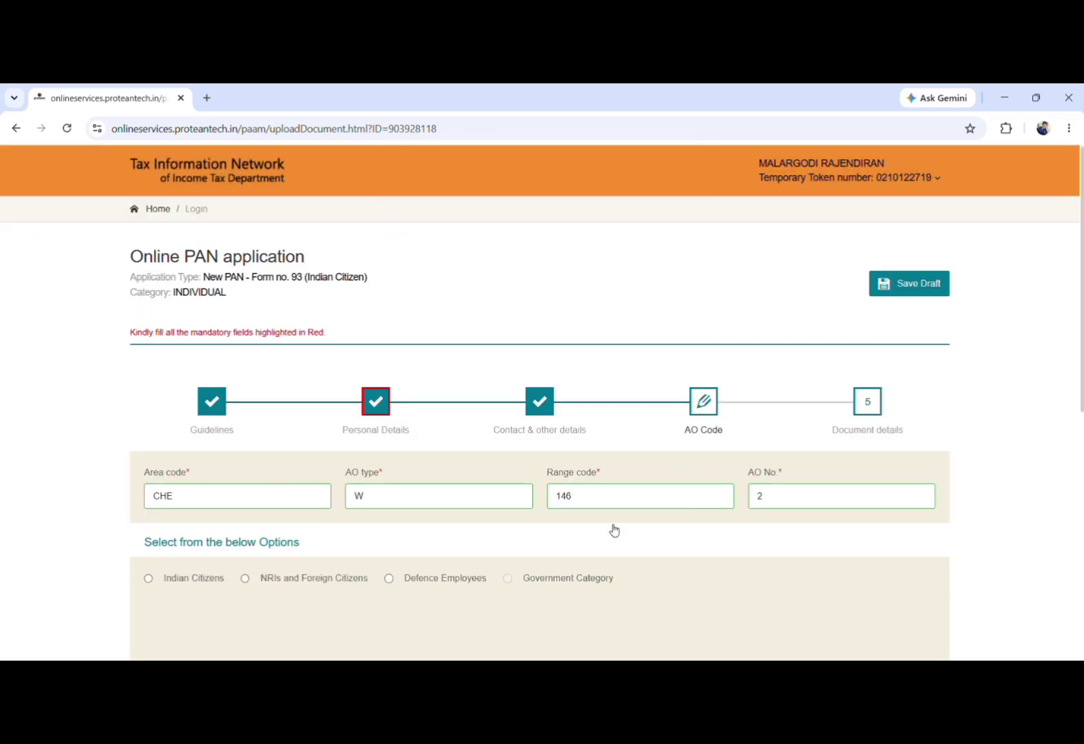
left_click(151, 580)
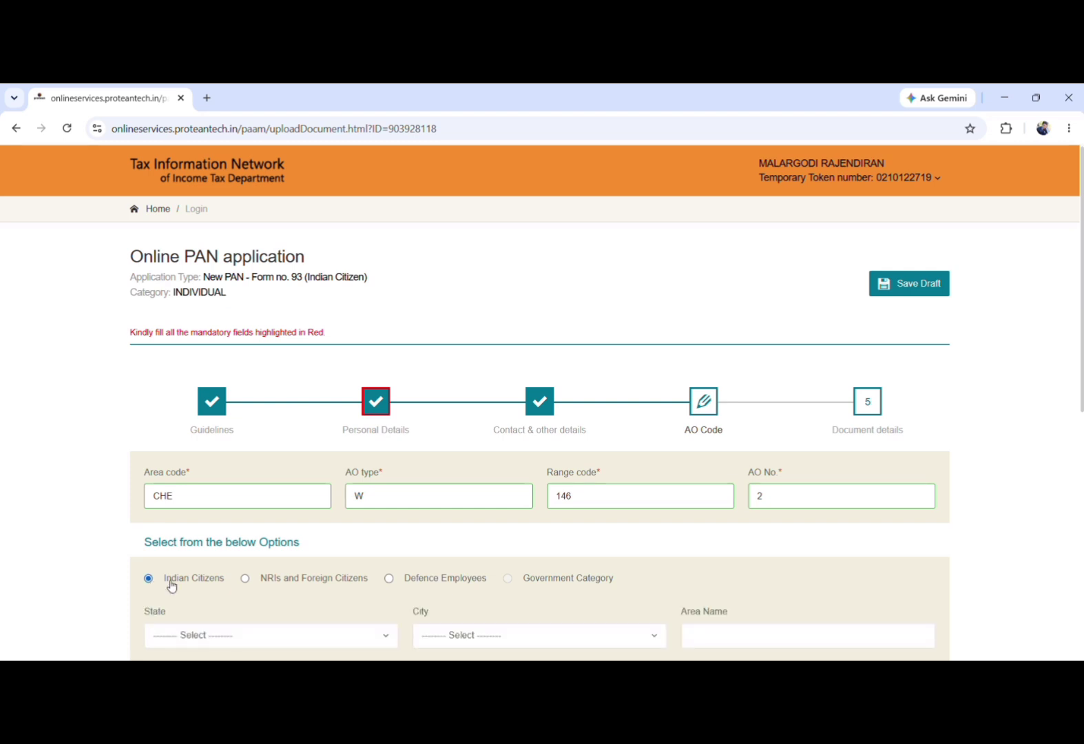
- Select TAMIL NADU and VELLORE, fetch the AO codes, and pick WARD 2 VELLORE
left_click(226, 636)
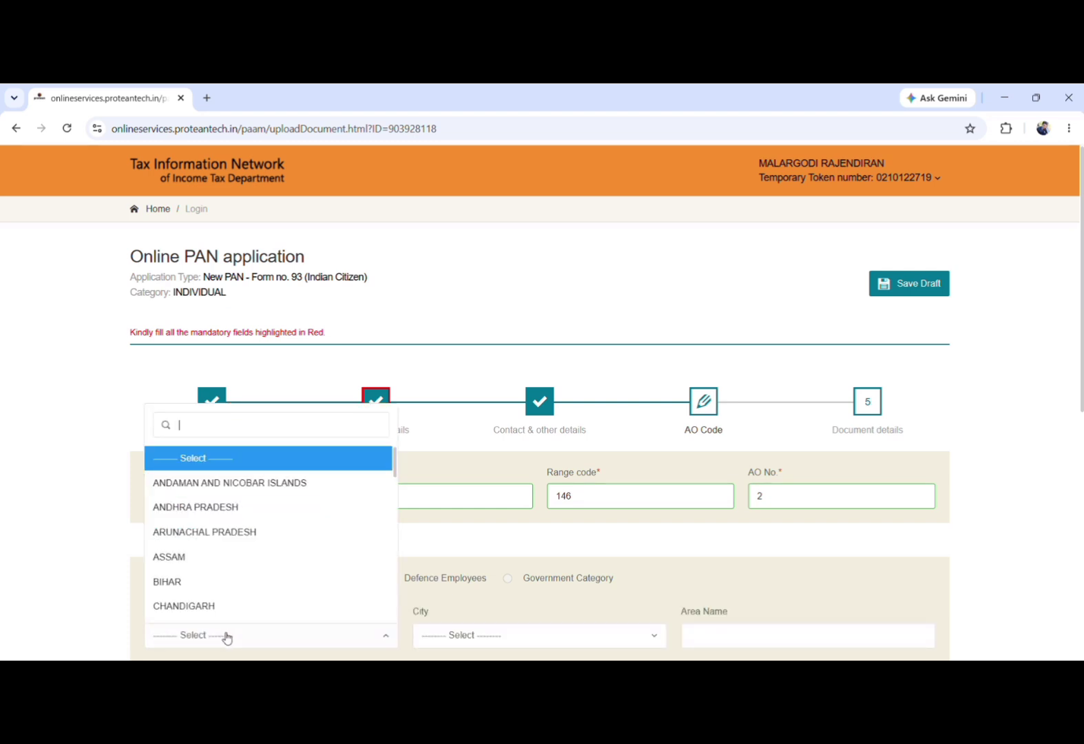
type("ta")
key("Down")
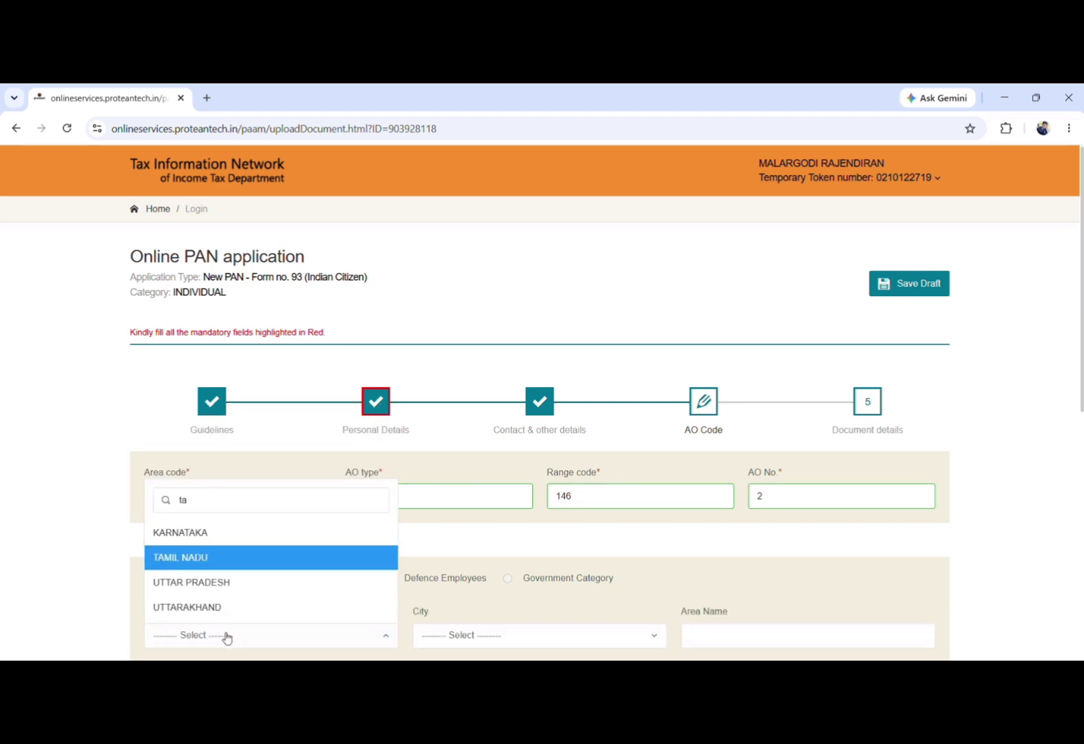
key("Return")
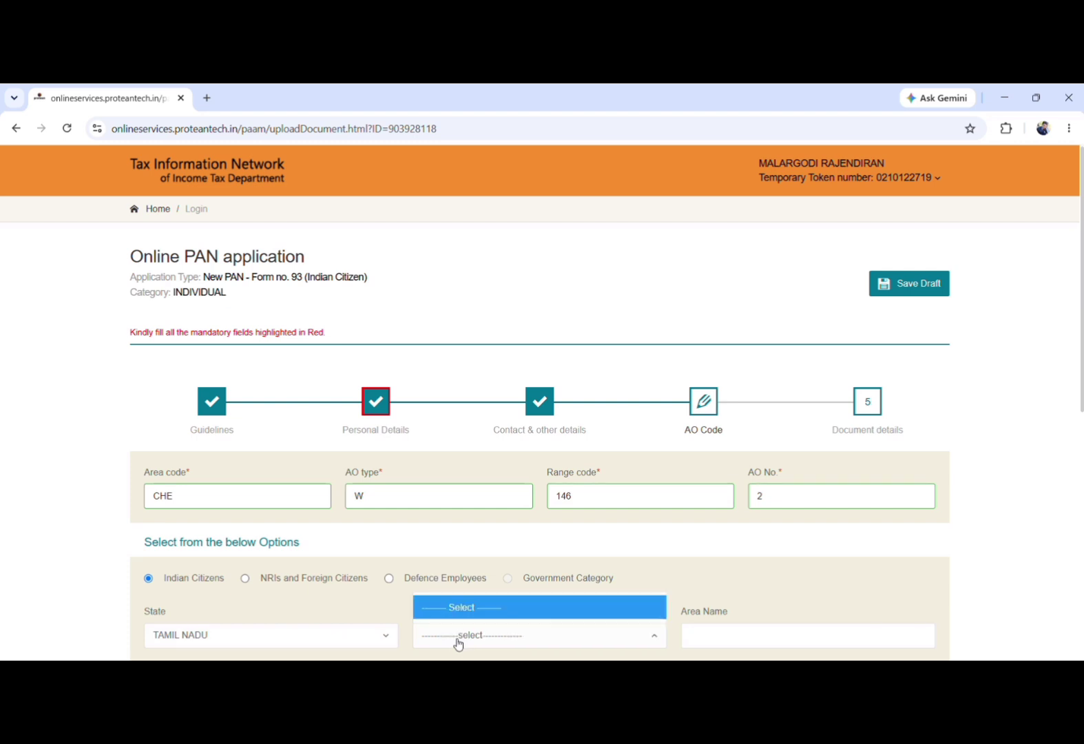
left_click(458, 644)
left_click(478, 644)
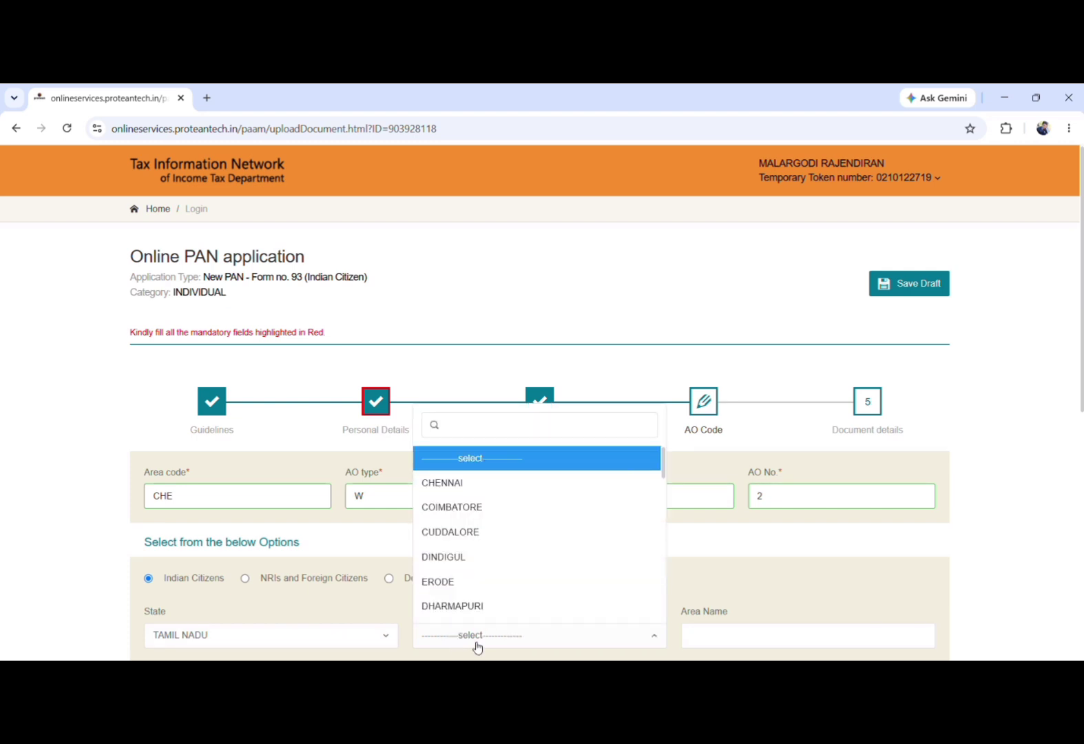
type("vell")
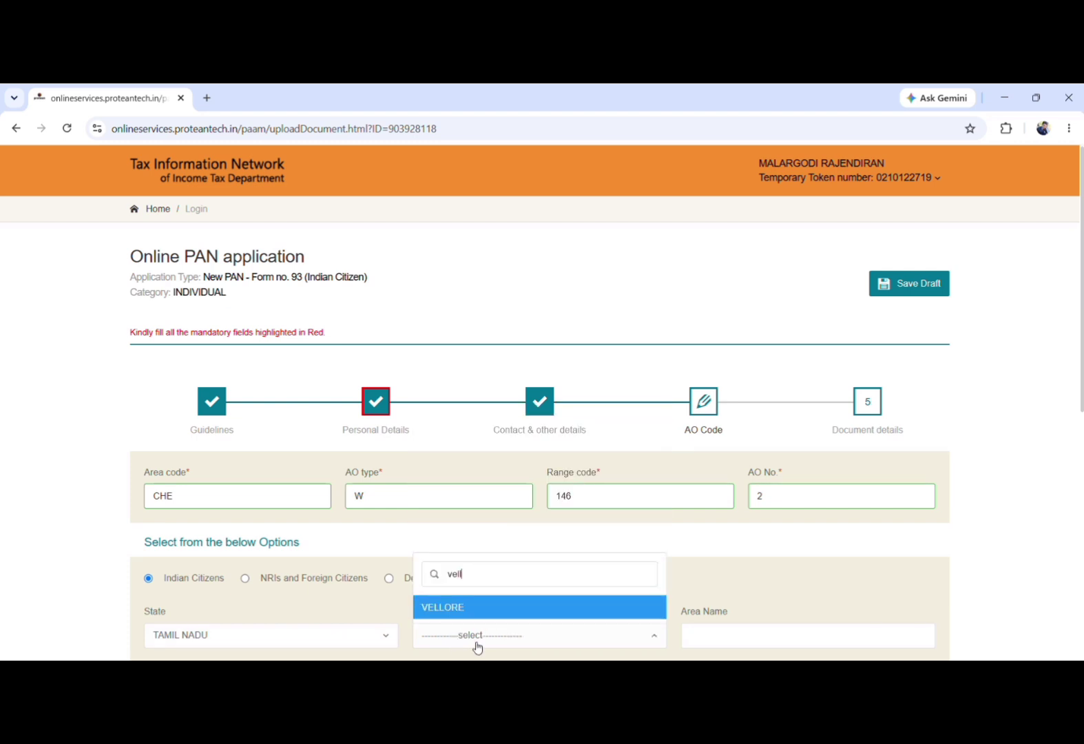
key("Return")
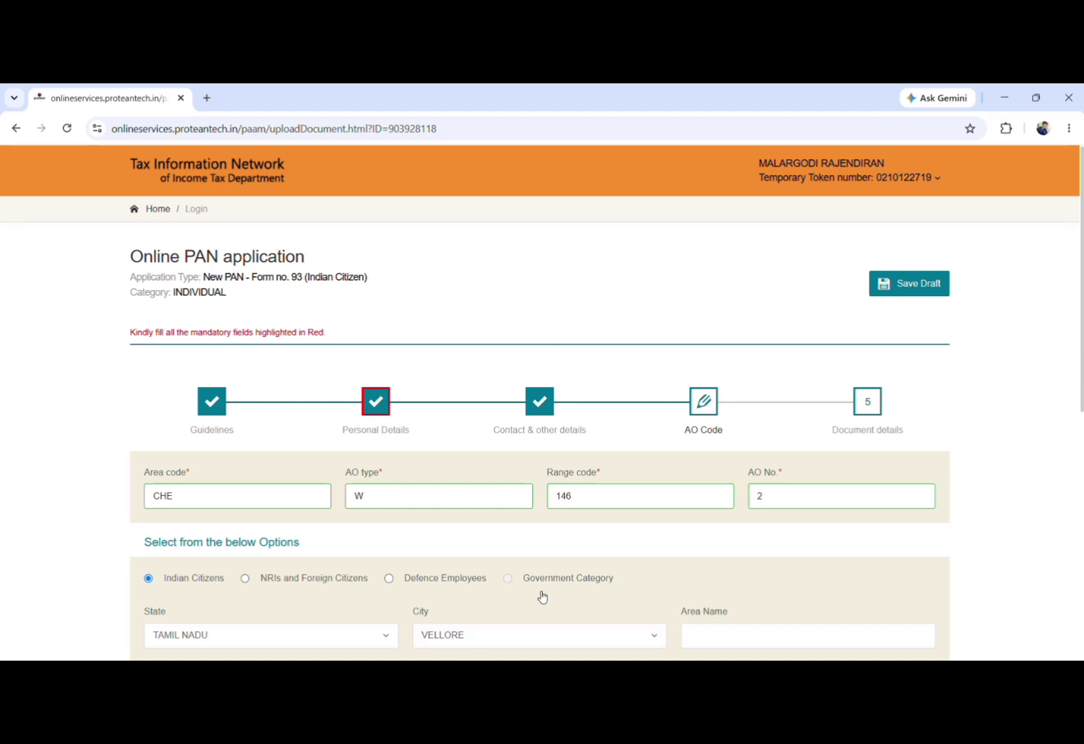
scroll(542, 594, "down", 5)
left_click(171, 311)
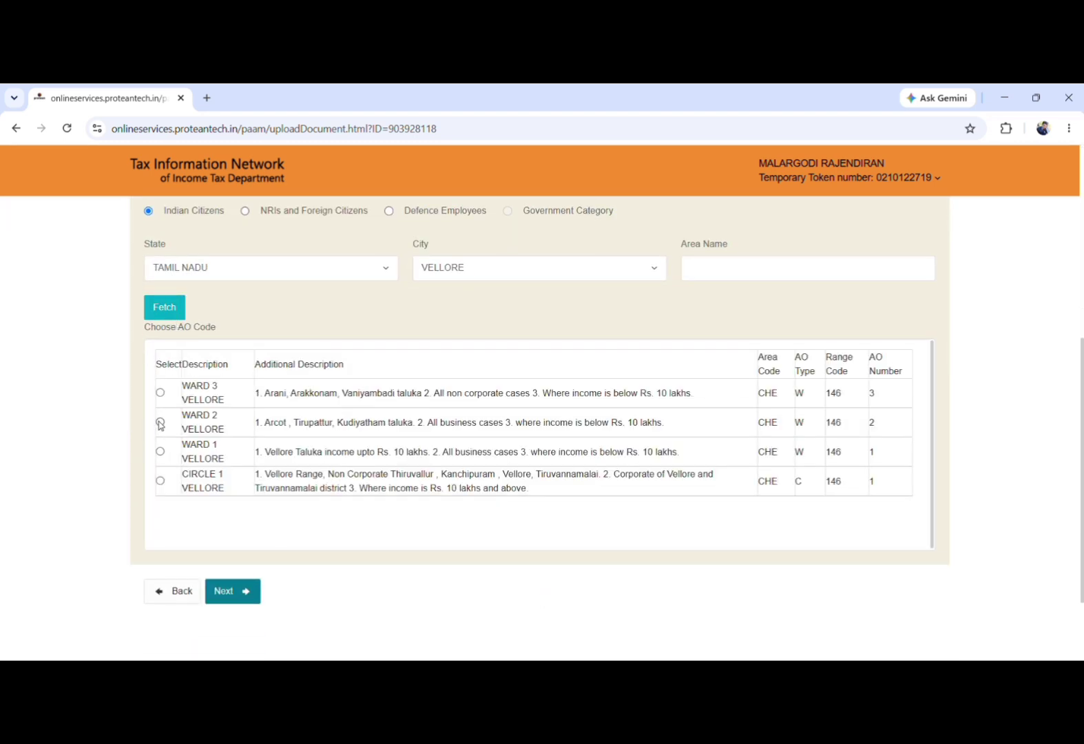
left_click(160, 422)
- Continue to Document details, resubmit, dismiss the mandatory-fields alert, and scroll back up
left_click(214, 590)
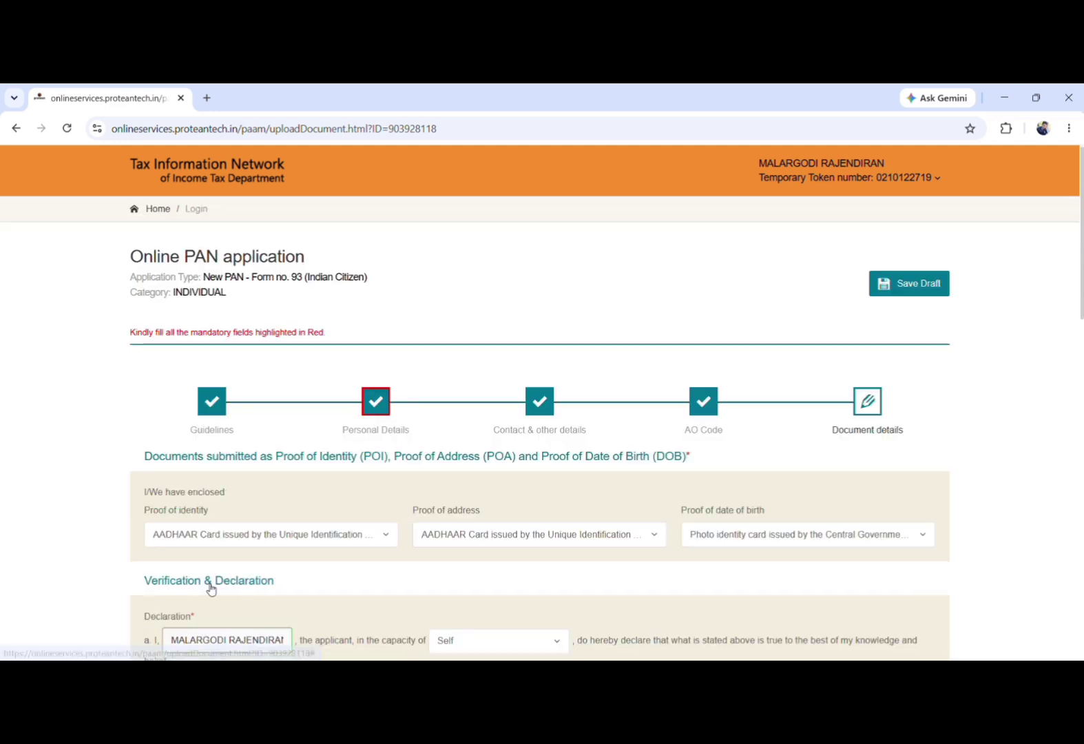
scroll(358, 595, "down", 15)
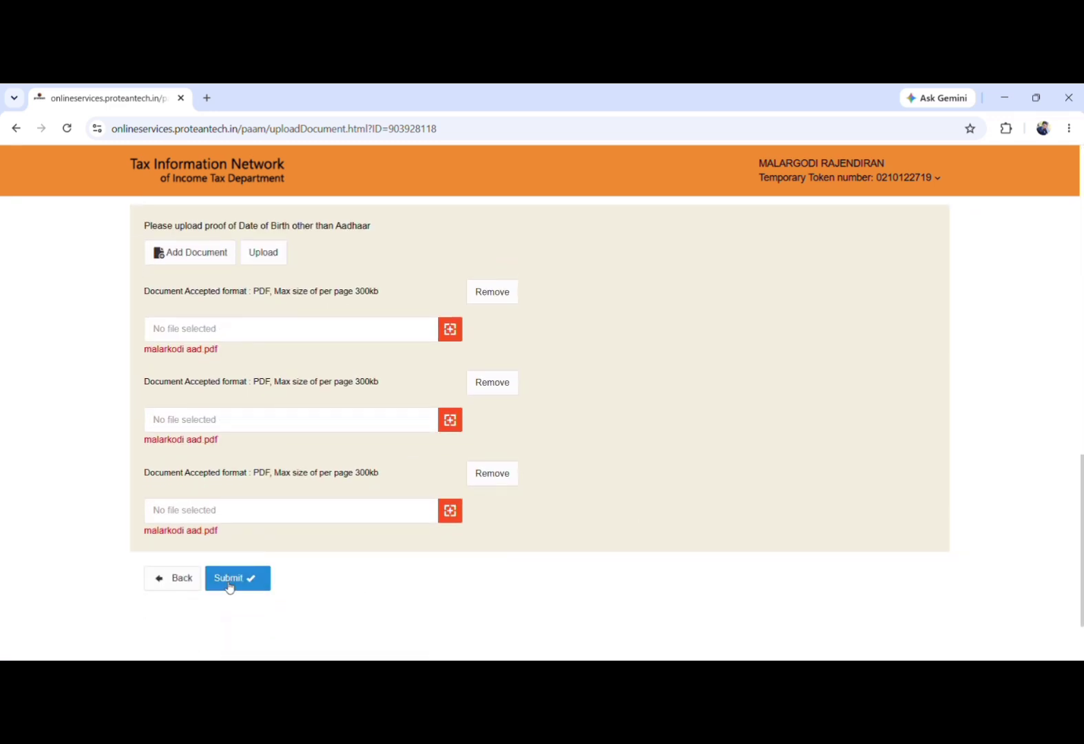
left_click(232, 580)
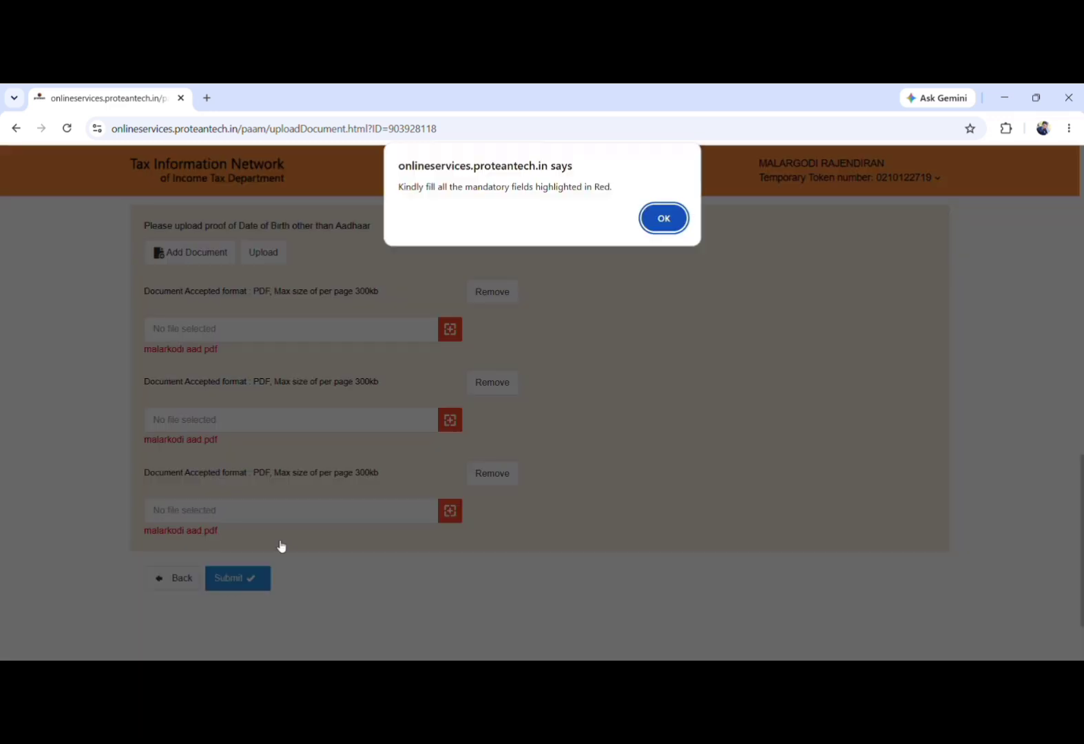
left_click(663, 219)
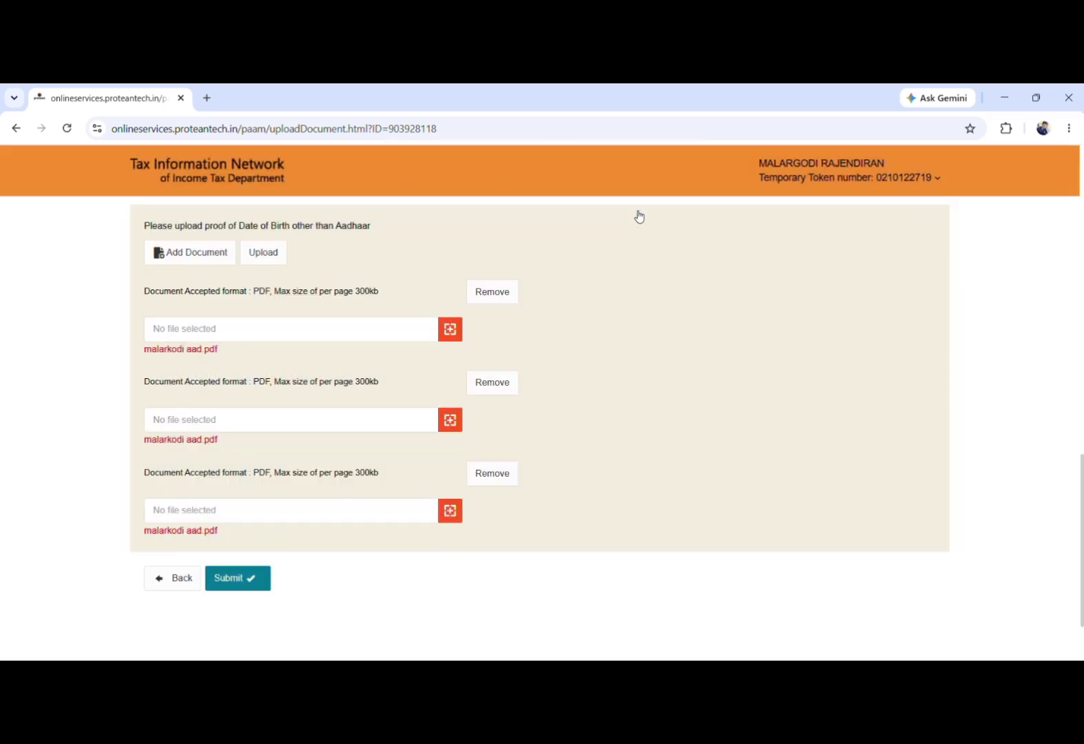
left_click_drag(517, 279, 418, 320)
left_click(418, 319)
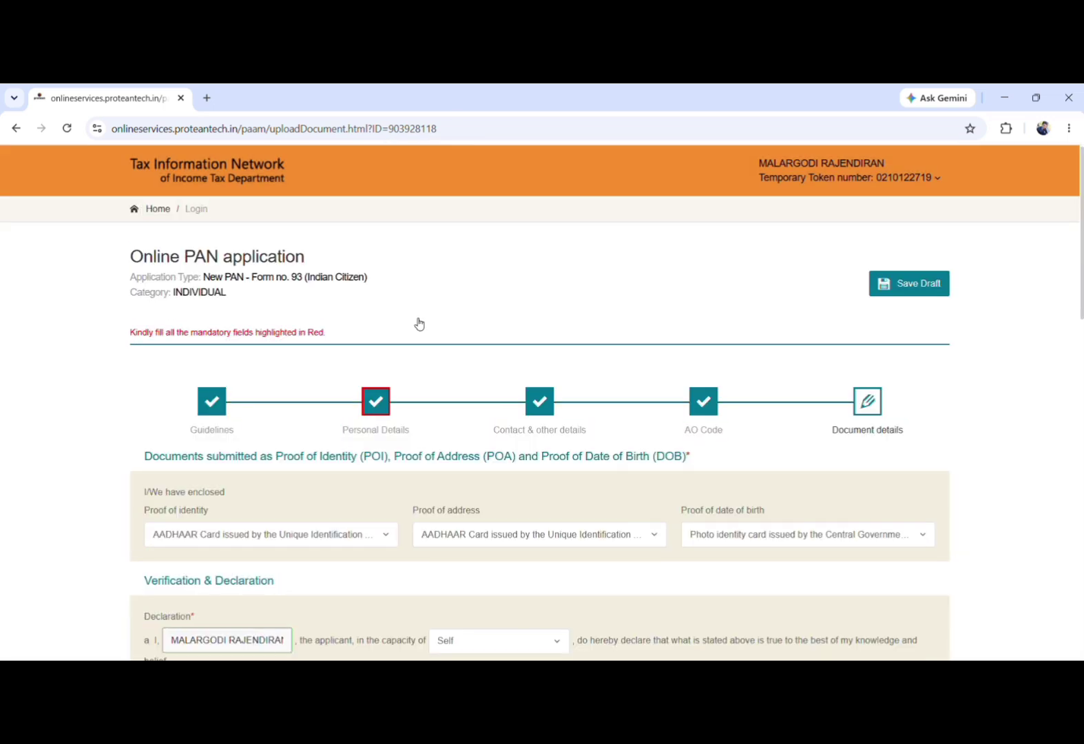
- Reopen Personal Details, touch up the mother's last name, and save the page
left_click(375, 406)
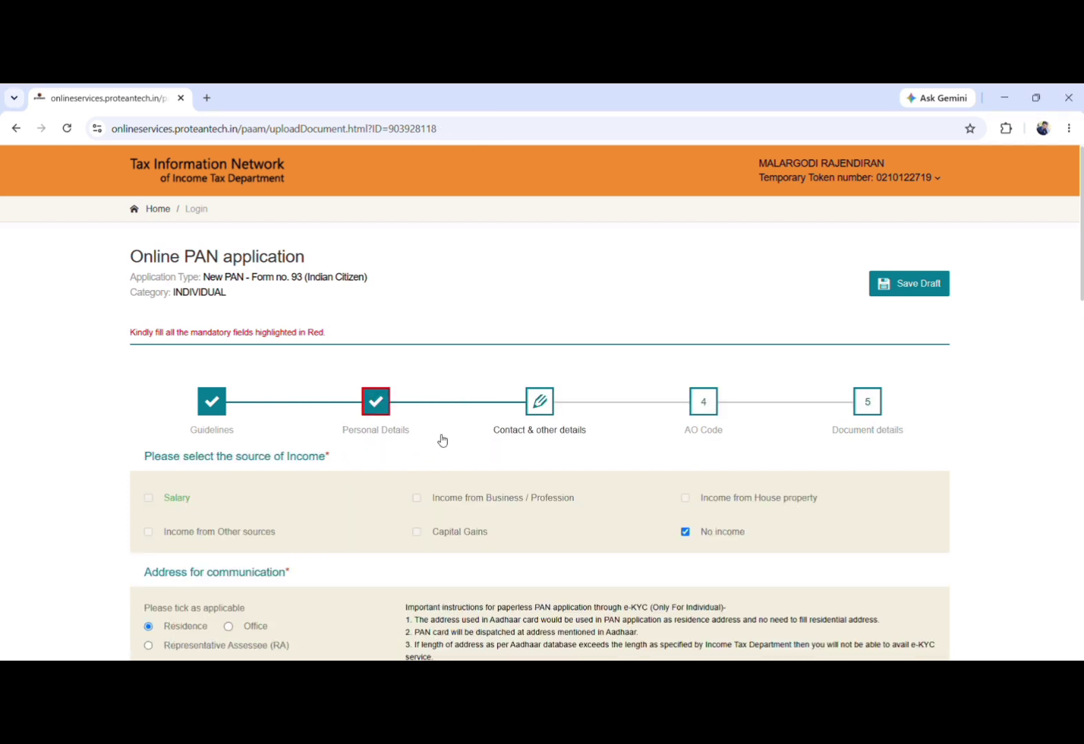
left_click(443, 439)
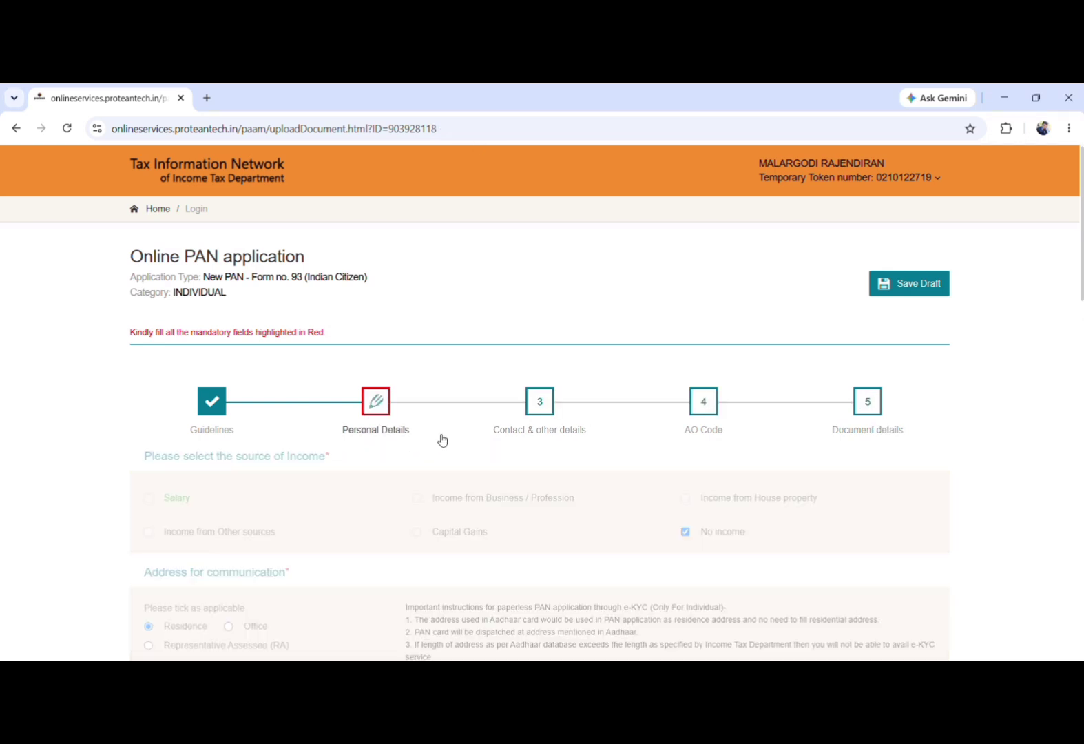
scroll(443, 440, "down", 15)
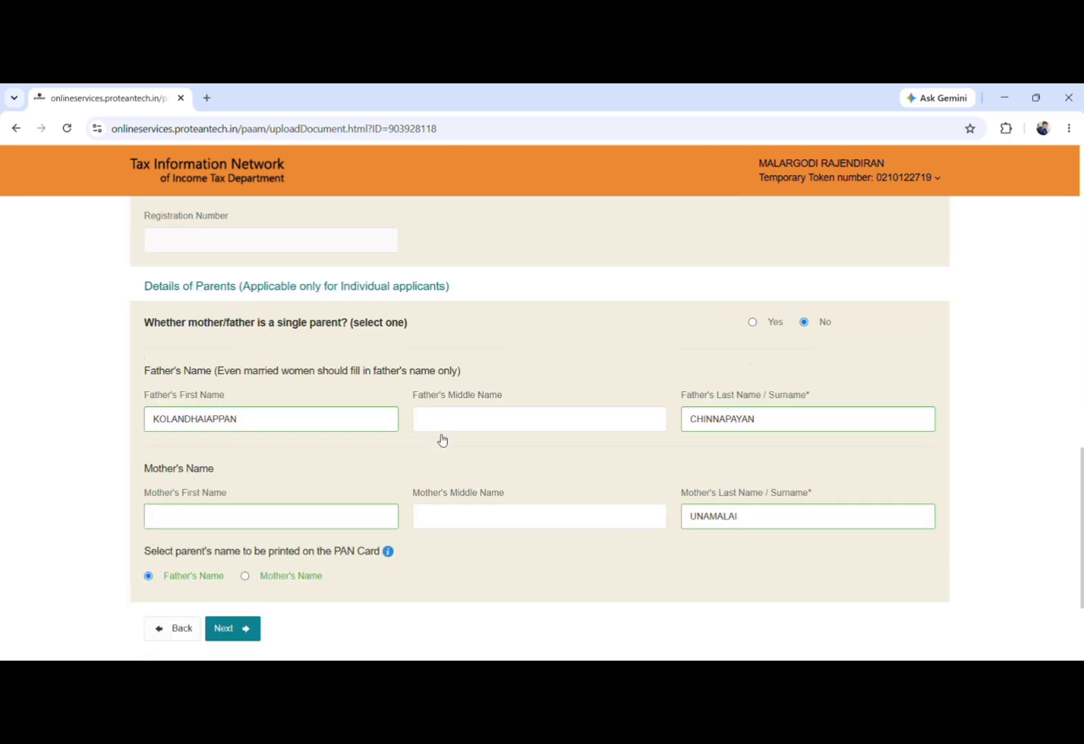
scroll(443, 439, "down", 2)
left_click(789, 381)
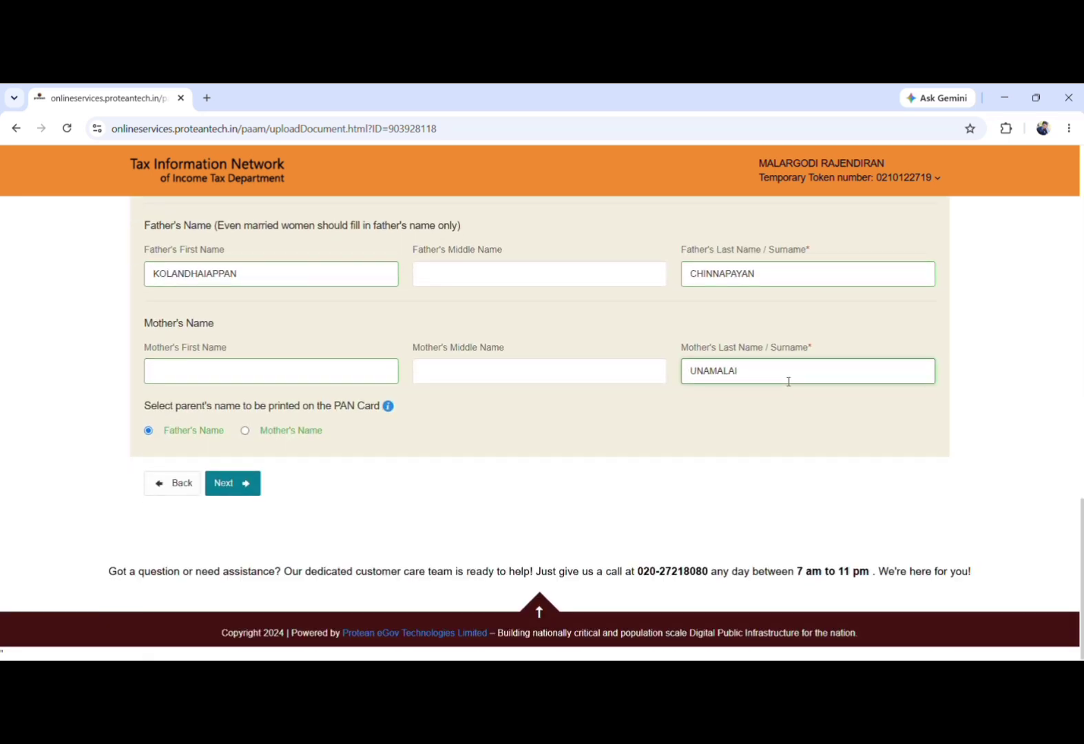
left_click(239, 484)
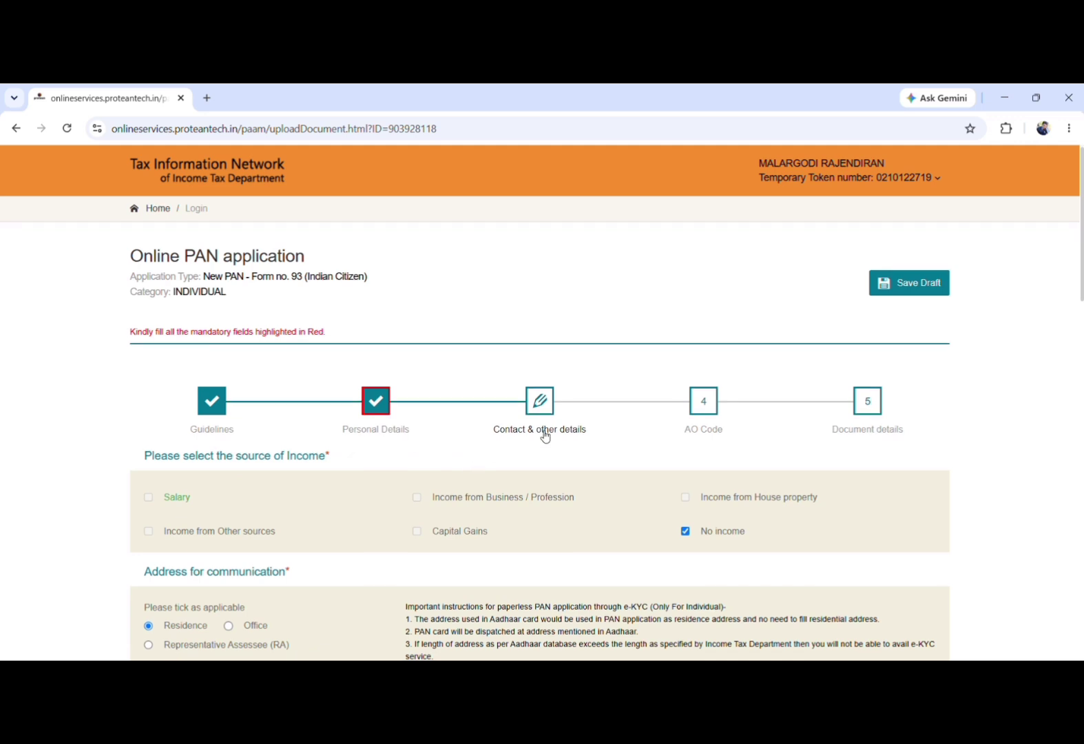
- Re-save the Contact and AO Code pages to reach the Document details Submit button
scroll(544, 435, "down", 15)
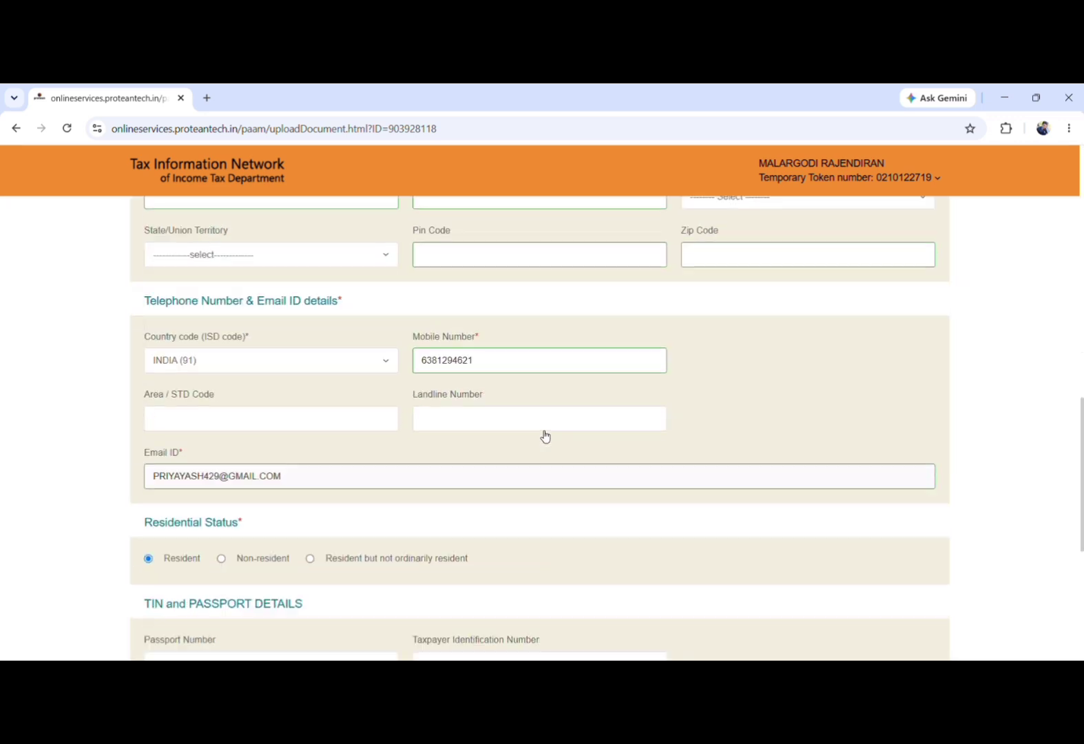
left_click(245, 490)
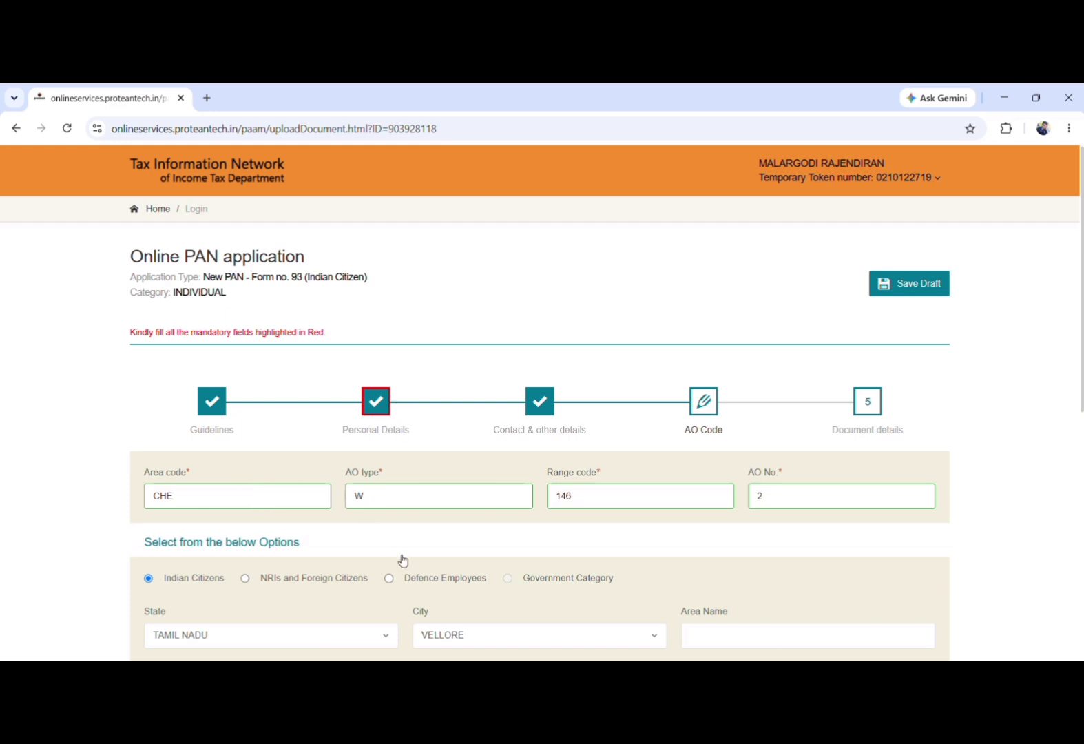
scroll(461, 516, "down", 7)
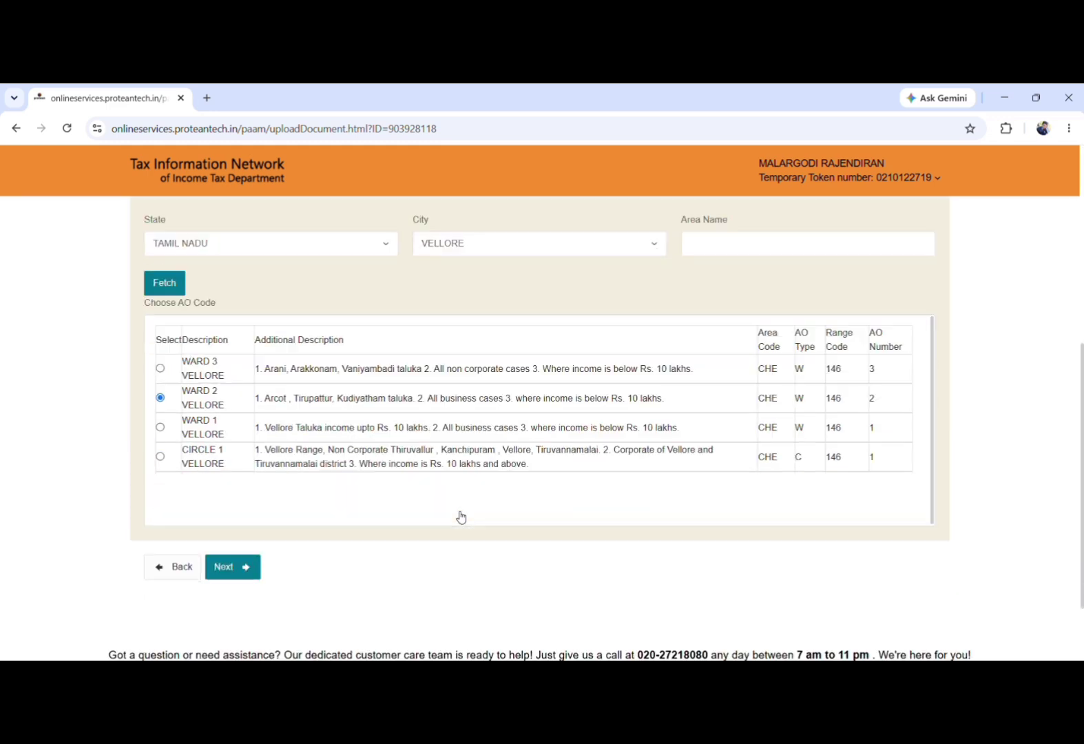
left_click(241, 484)
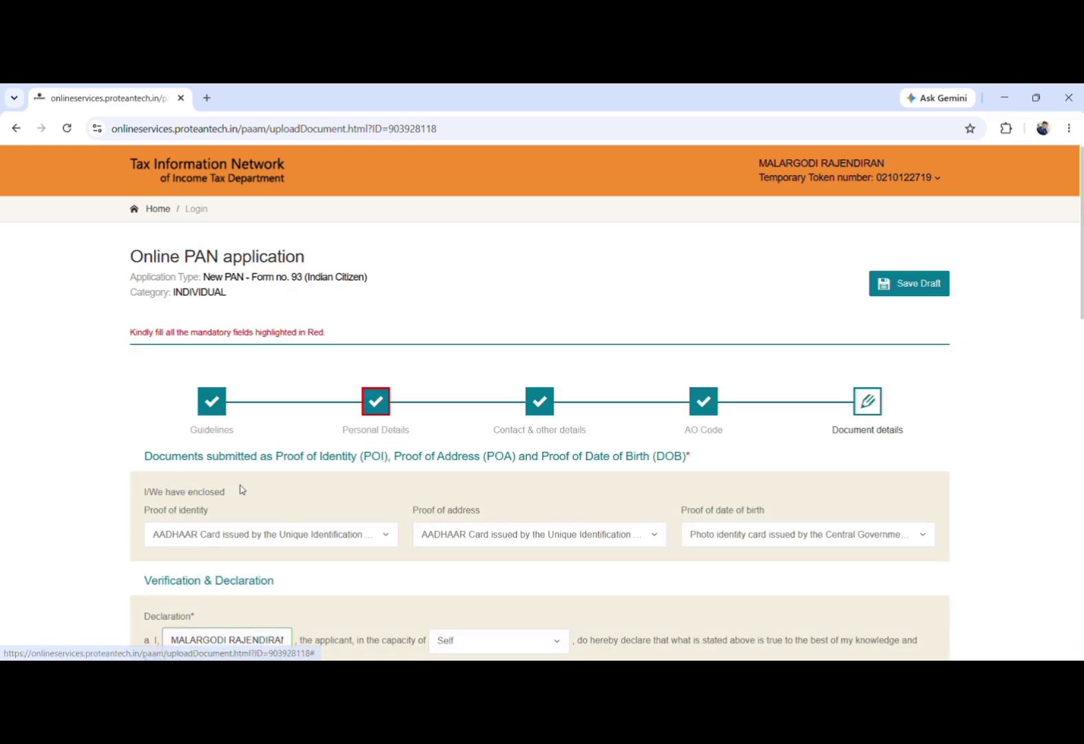
scroll(553, 484, "down", 15)
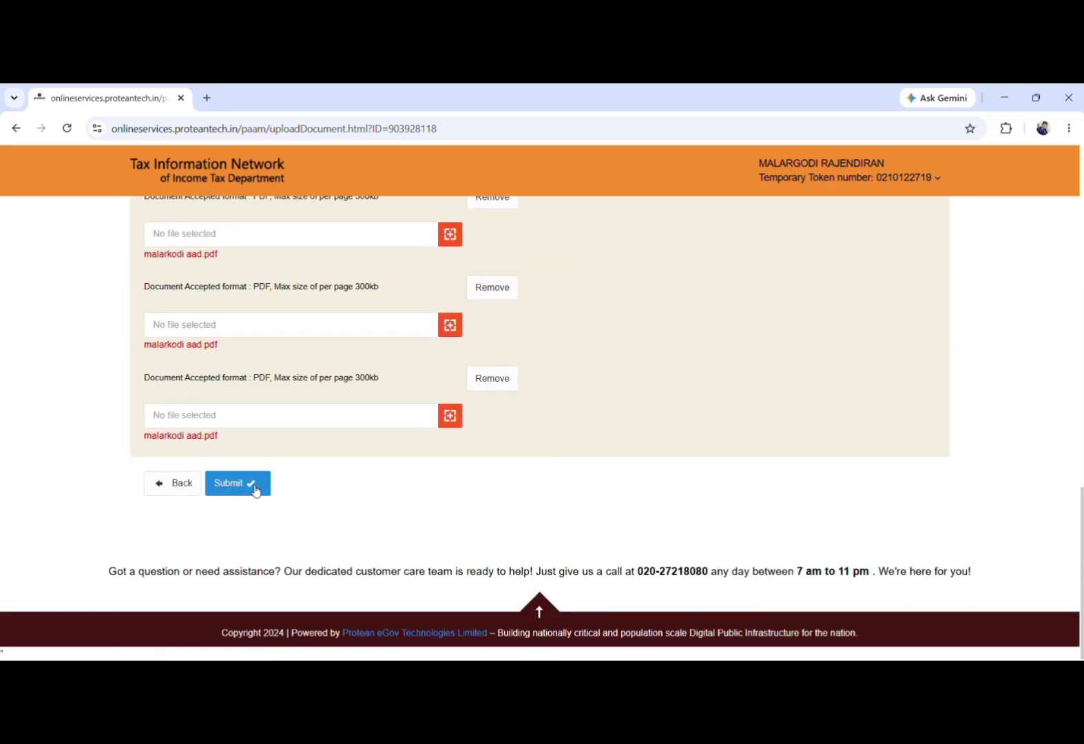
- Submit Form 49A, enter the first Aadhaar digits on the review page, and proceed to payment
left_click(252, 485)
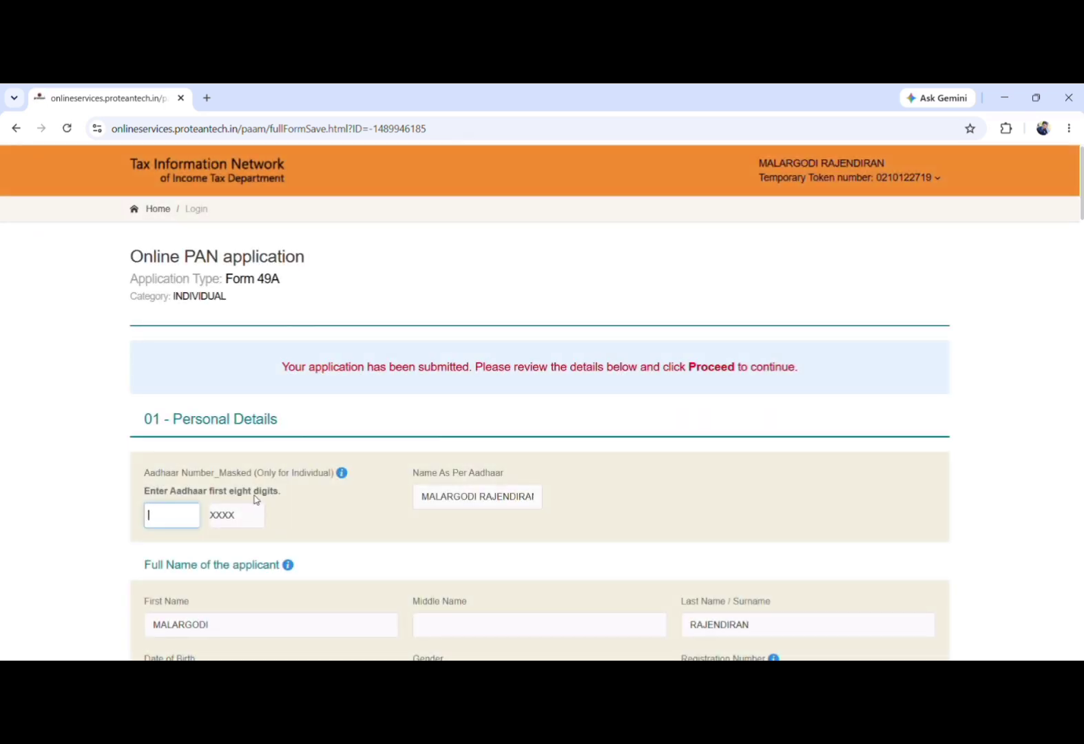
type("5128")
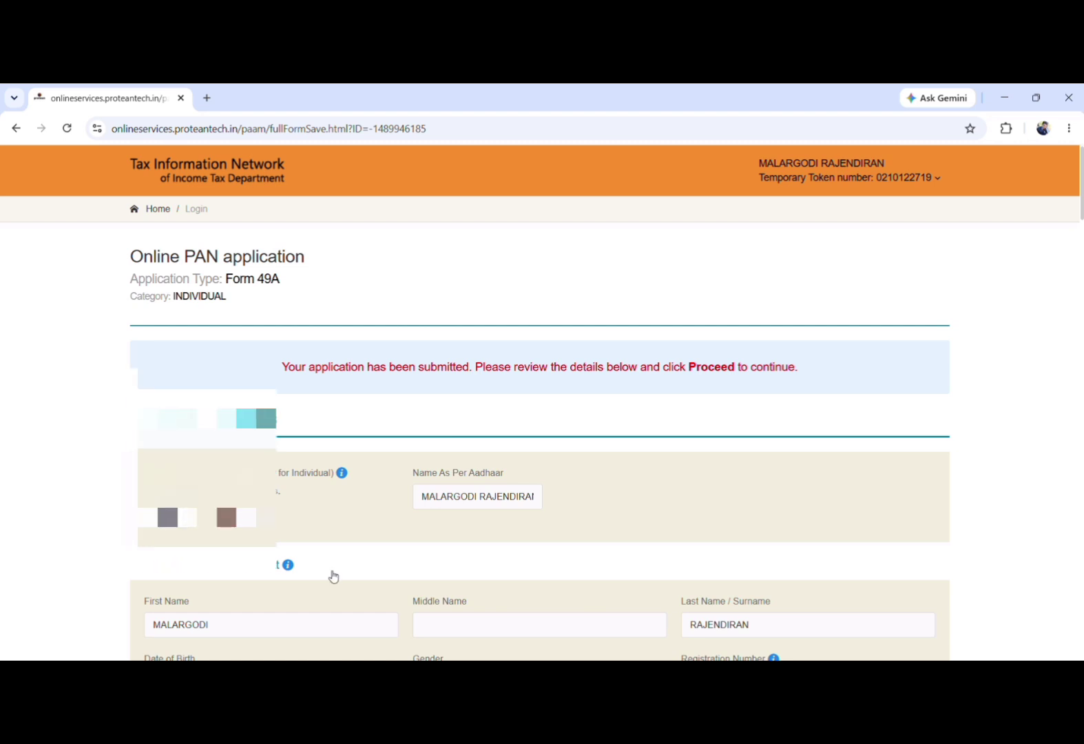
scroll(333, 576, "down", 10)
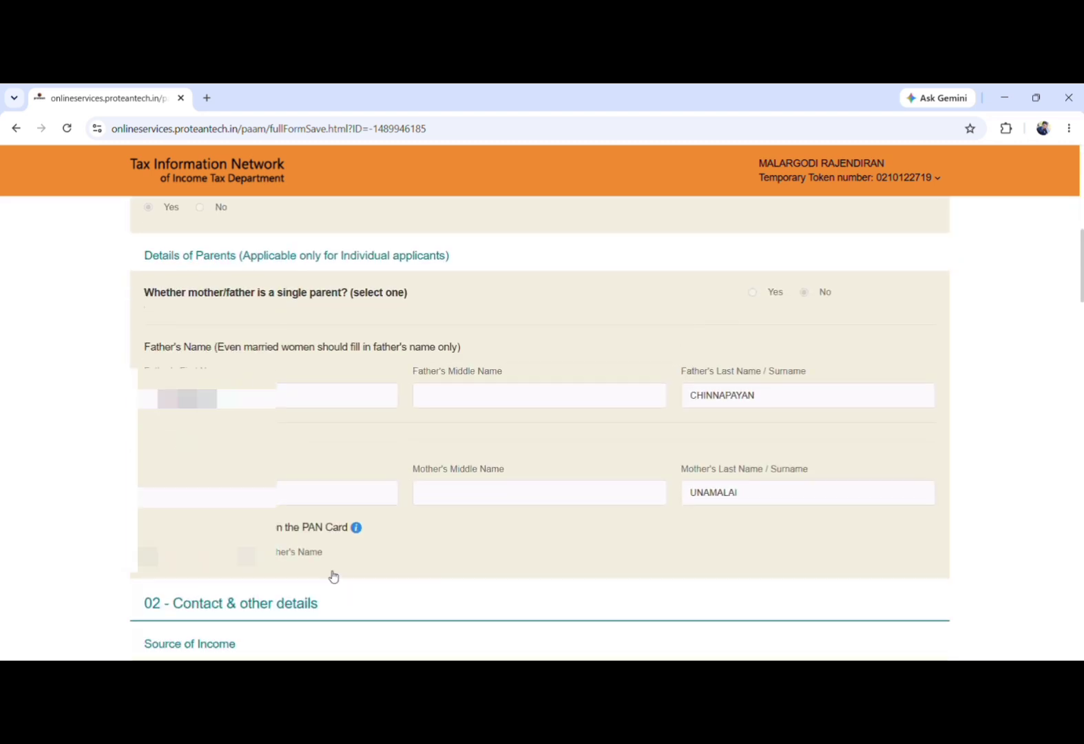
scroll(334, 577, "down", 10)
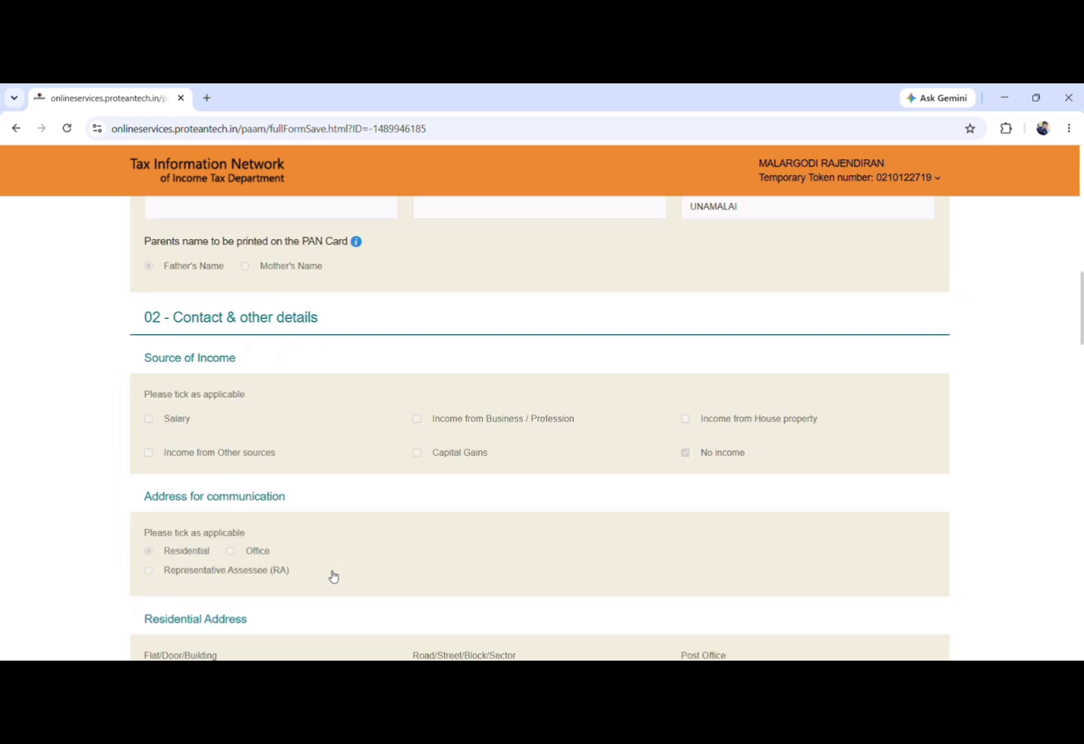
scroll(540, 428, "down", 10)
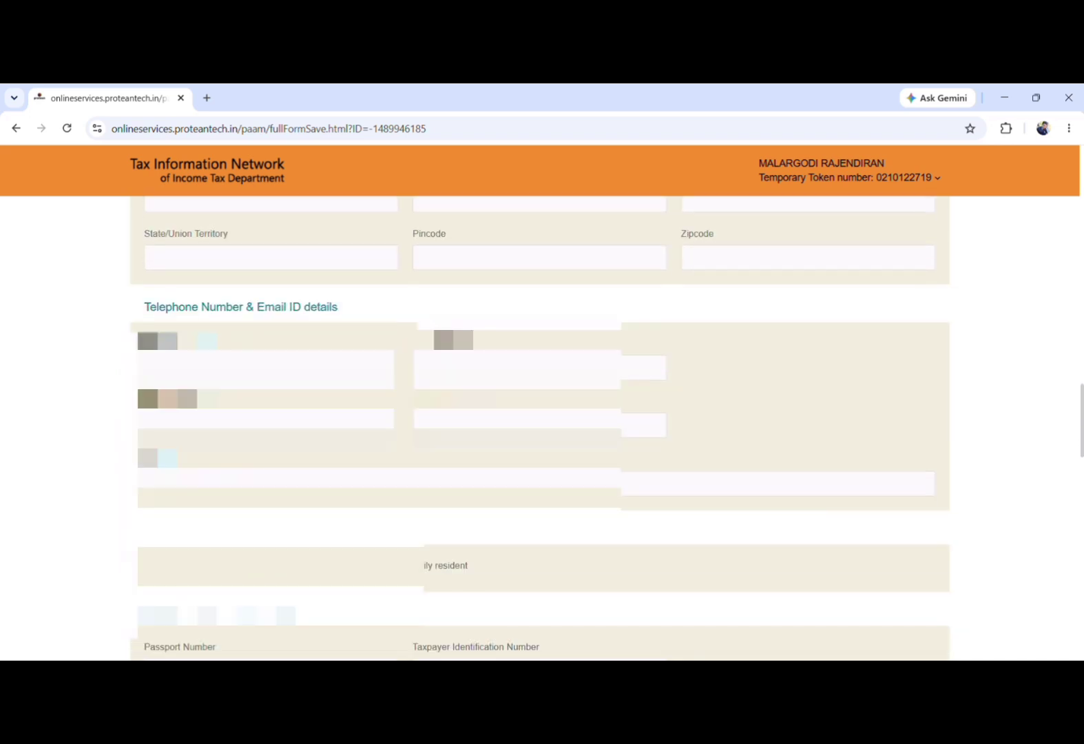
scroll(334, 577, "down", 8)
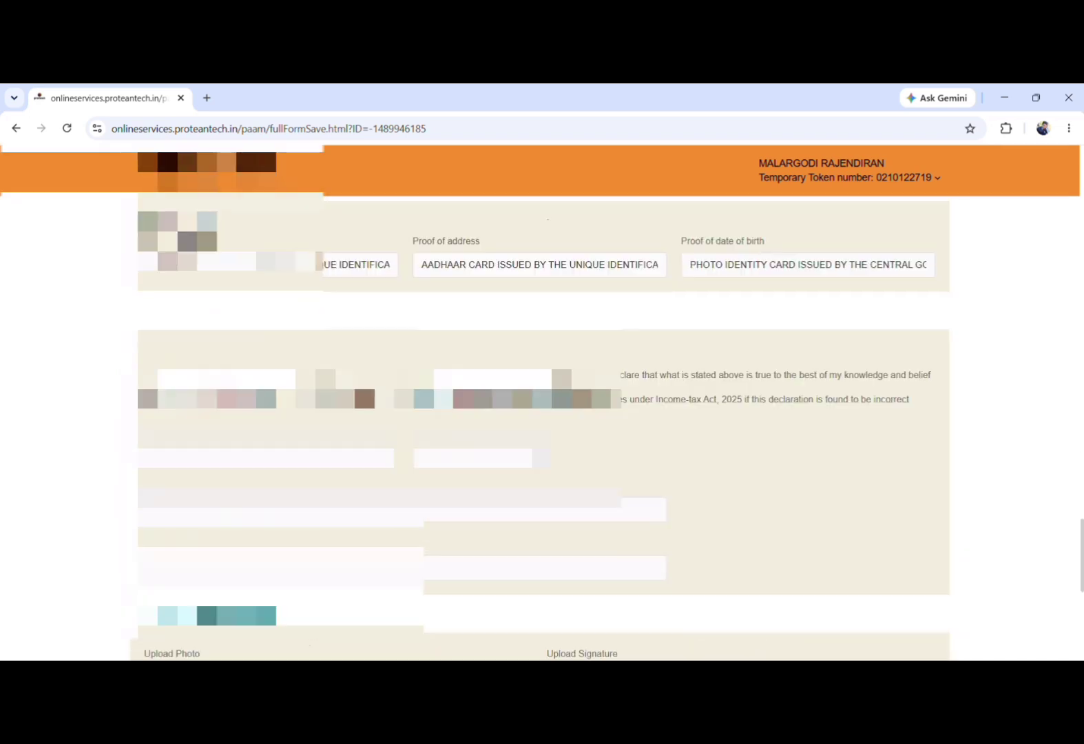
scroll(334, 577, "down", 4)
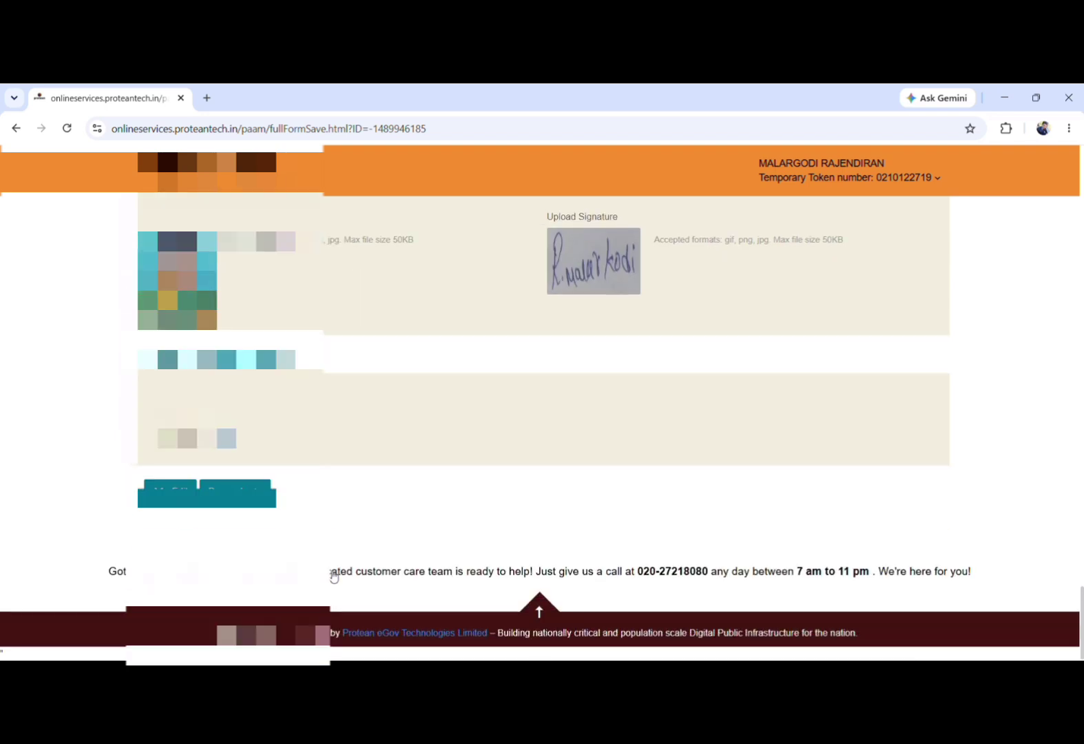
left_click(246, 497)
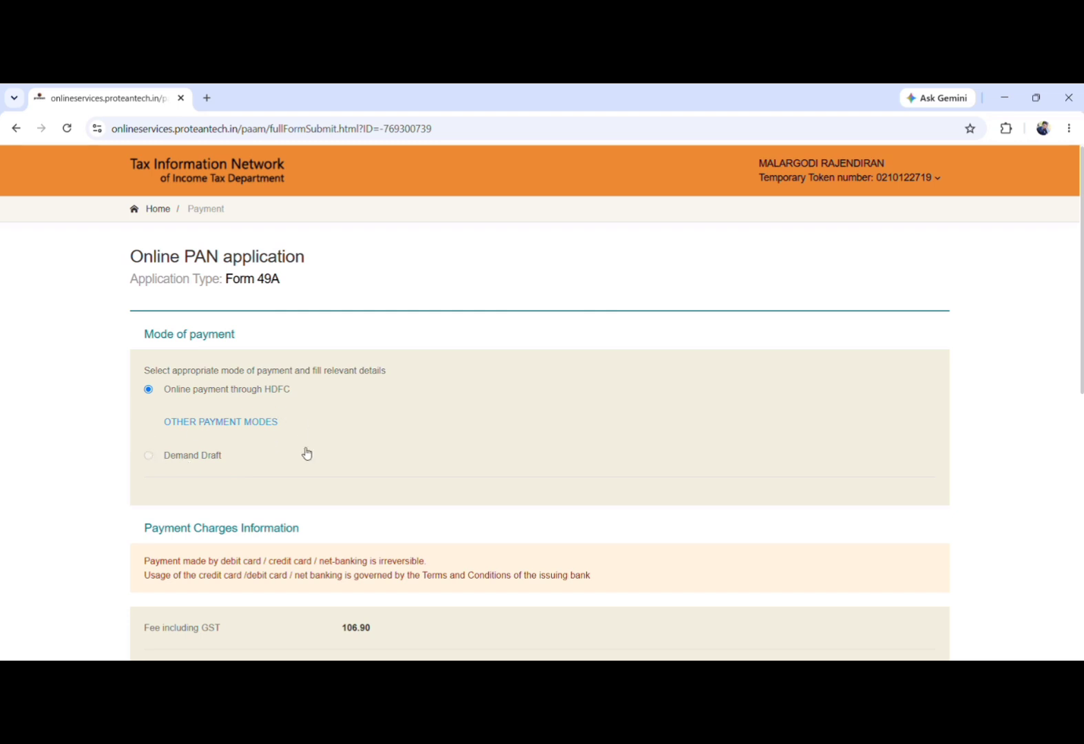
- Agree to the terms of service and proceed to payment of the 106.90 fee
scroll(307, 452, "down", 5)
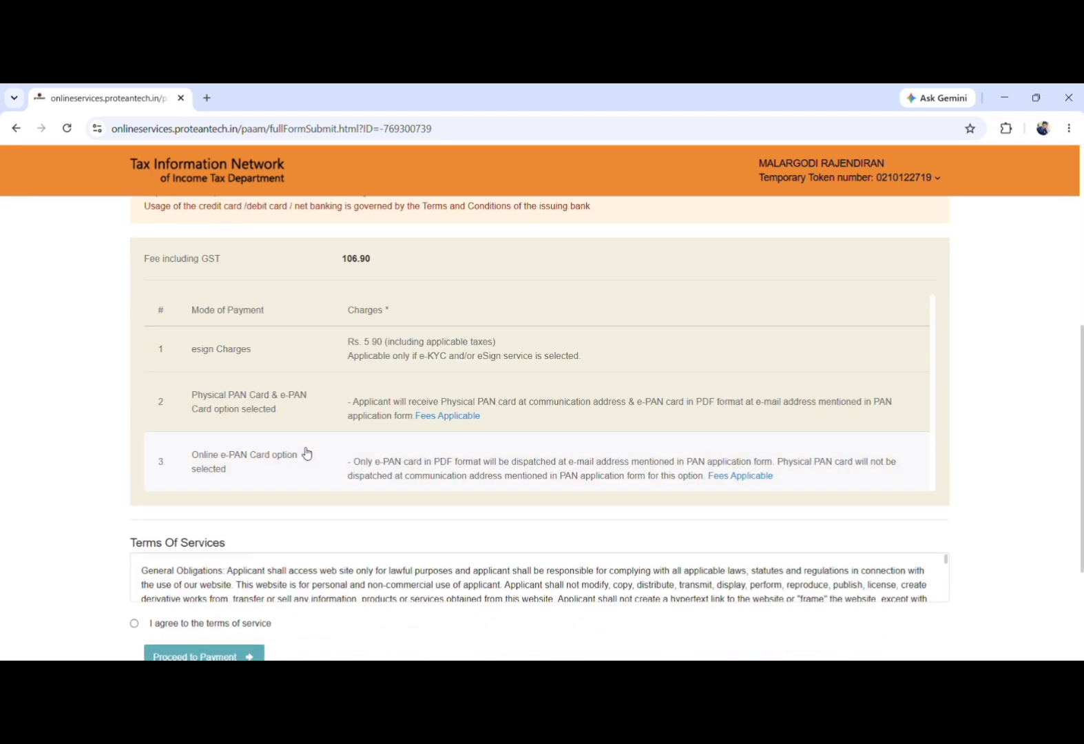
scroll(307, 452, "down", 1)
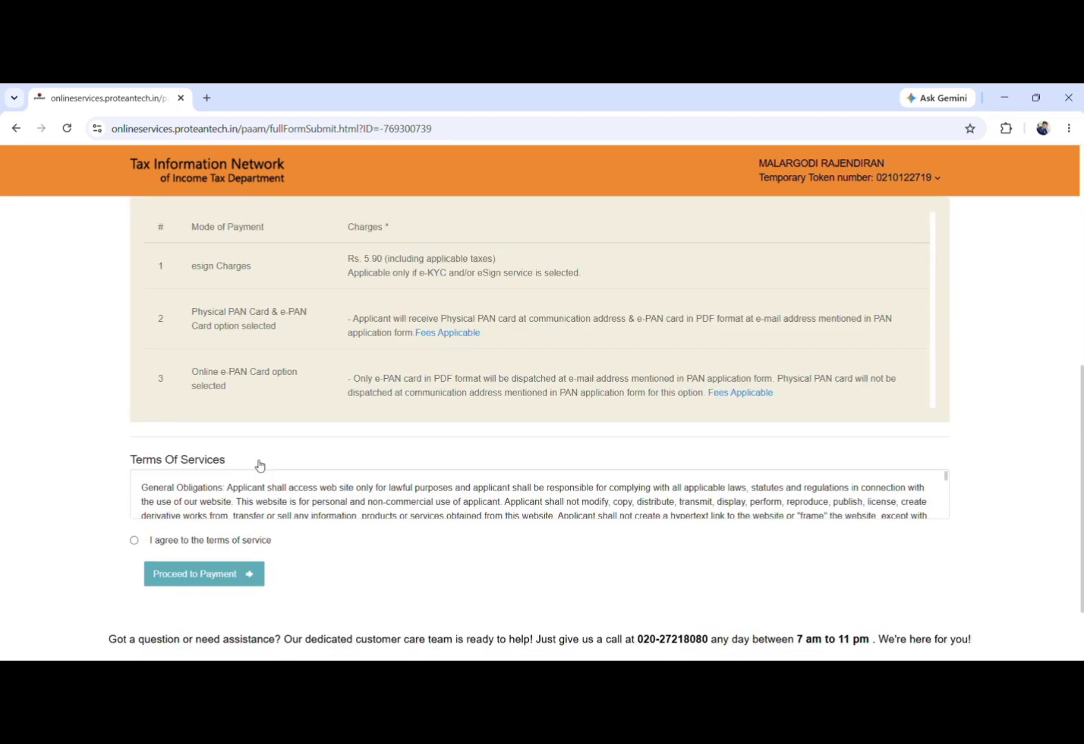
left_click(134, 541)
left_click(195, 574)
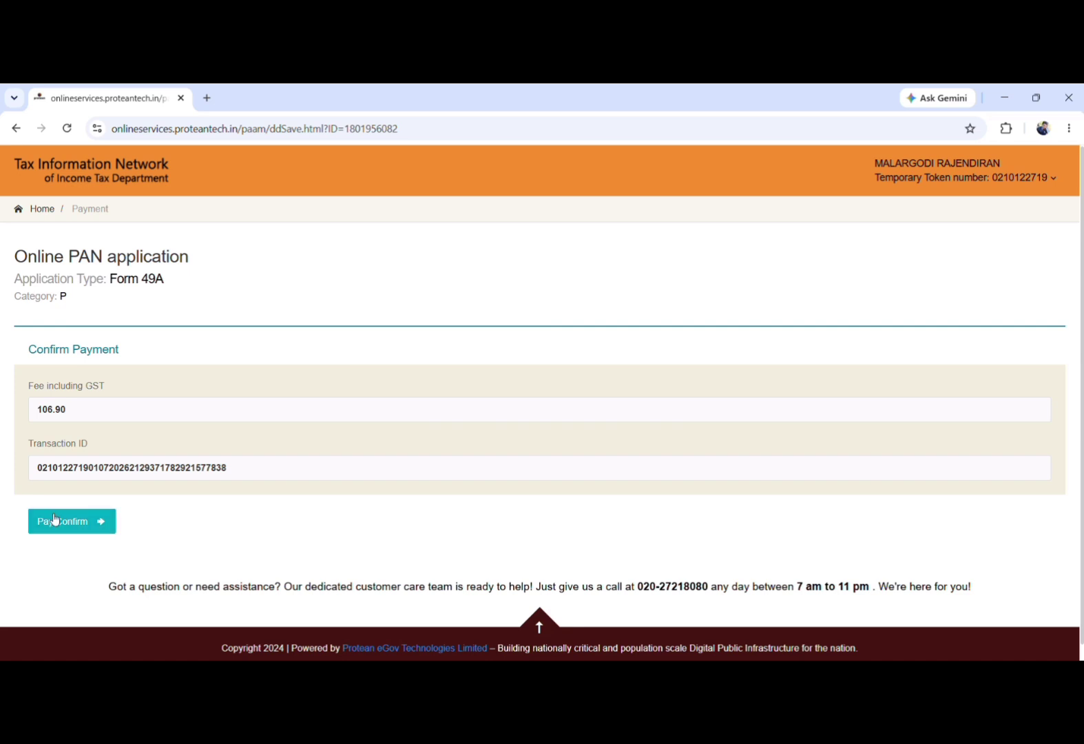
- Confirm the payment and pay 106.90 via a UPI QR code on HDFC SmartGateway
left_click(55, 519)
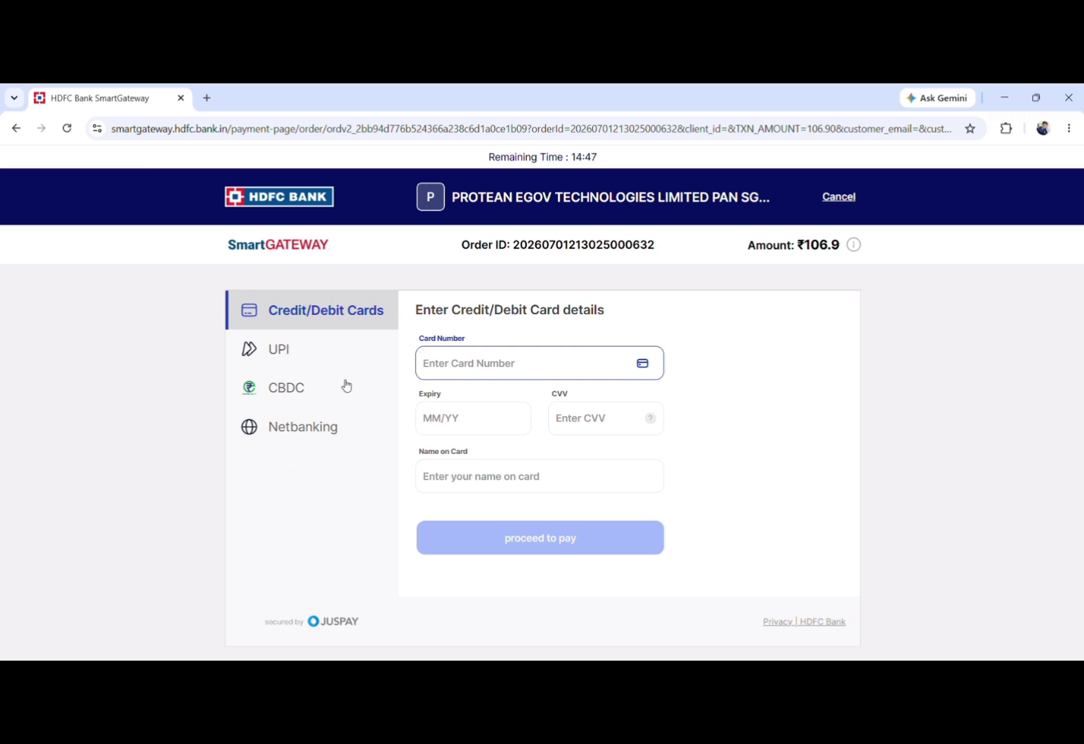
left_click(316, 360)
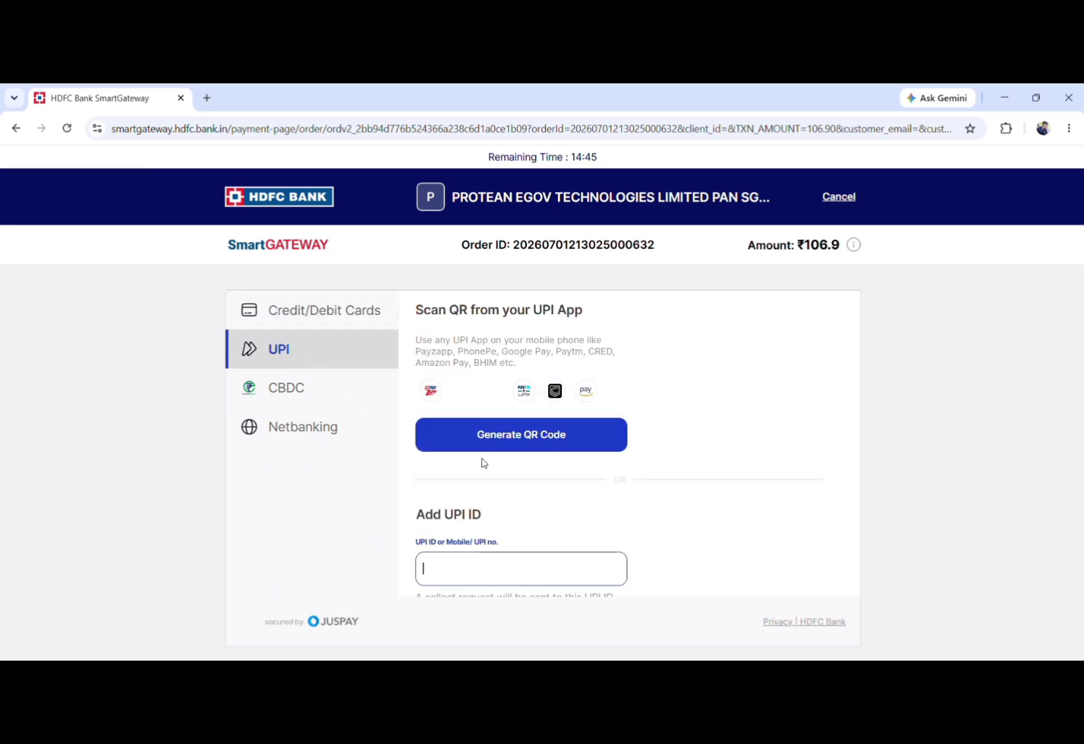
left_click(505, 436)
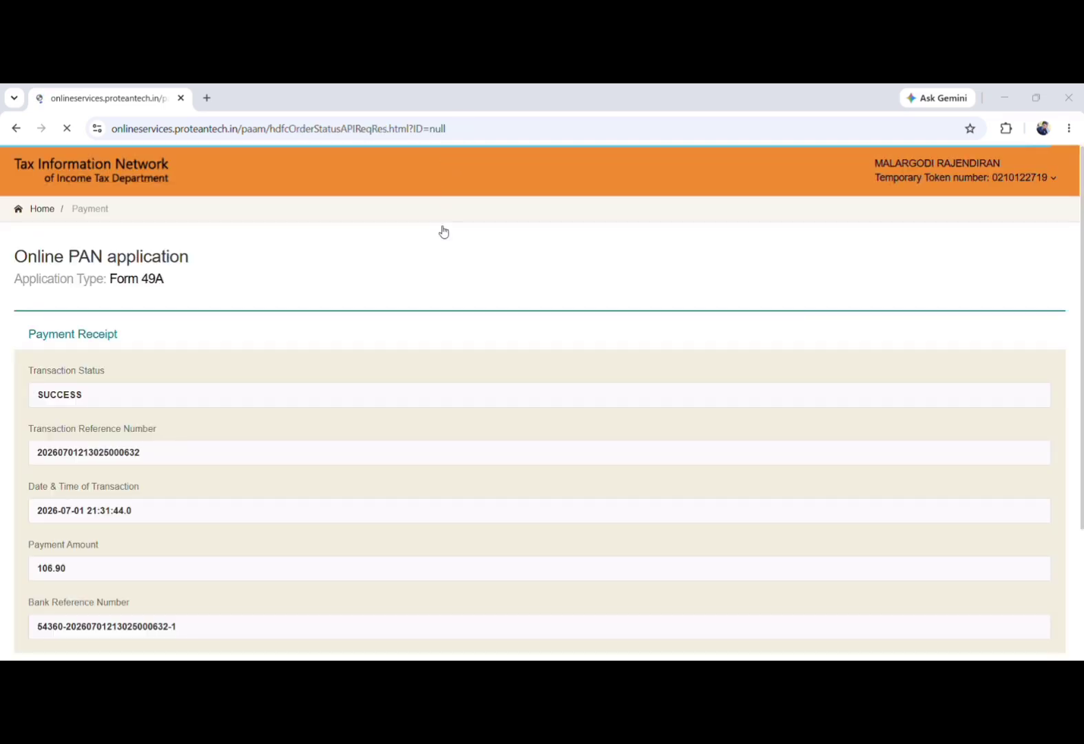
- Give consent for Aadhaar-based e-signing and authenticate the Aadhaar details
scroll(444, 231, "down", 3)
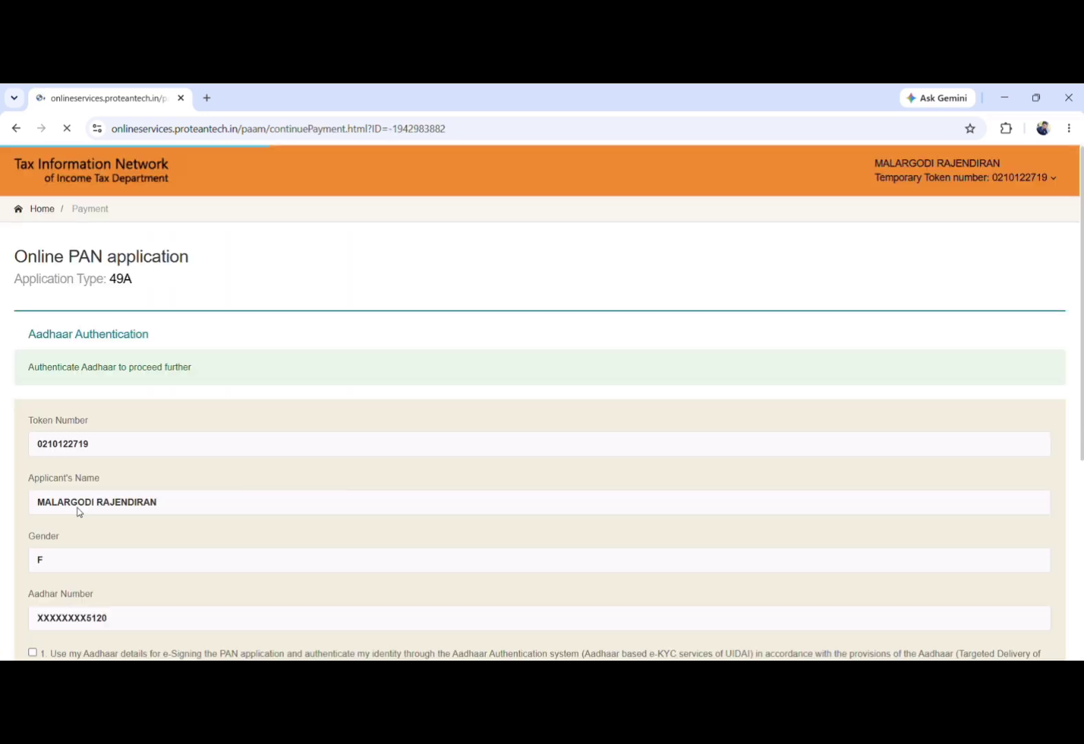
scroll(77, 508, "down", 4)
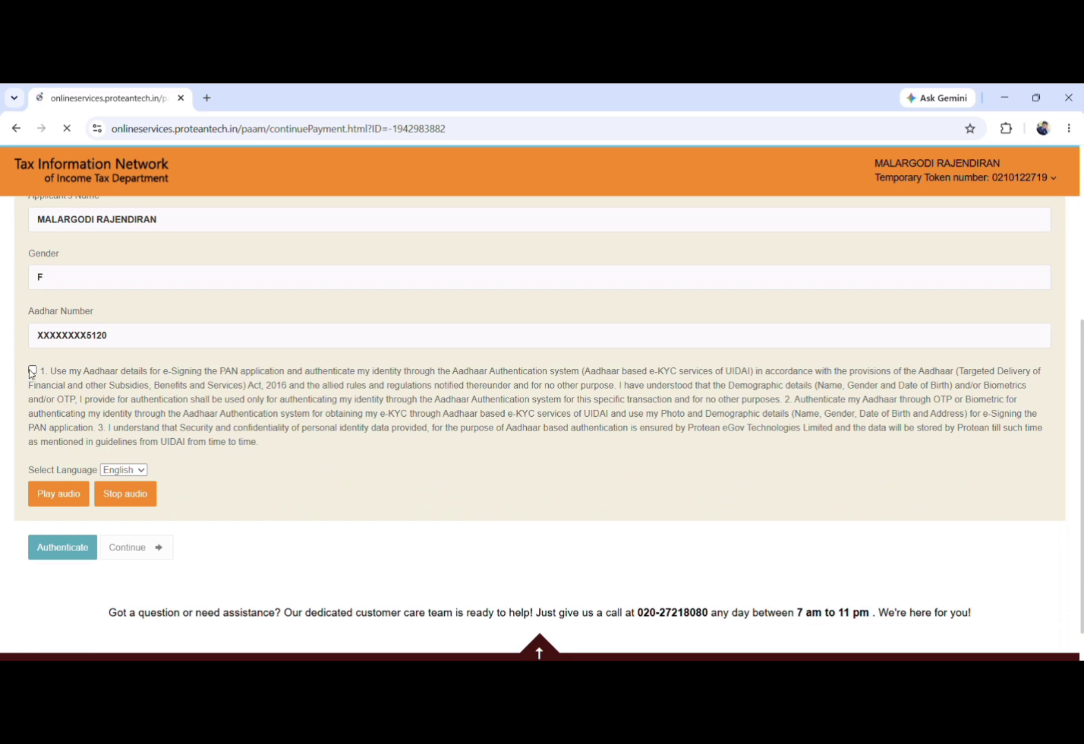
left_click(32, 370)
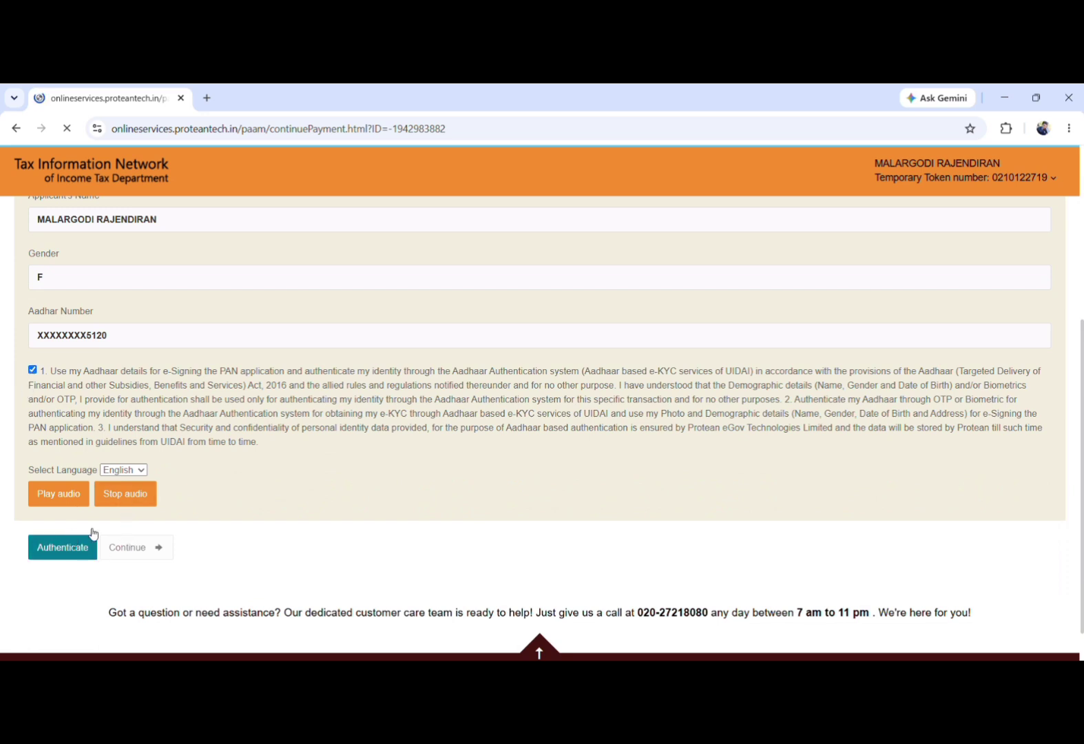
left_click(81, 551)
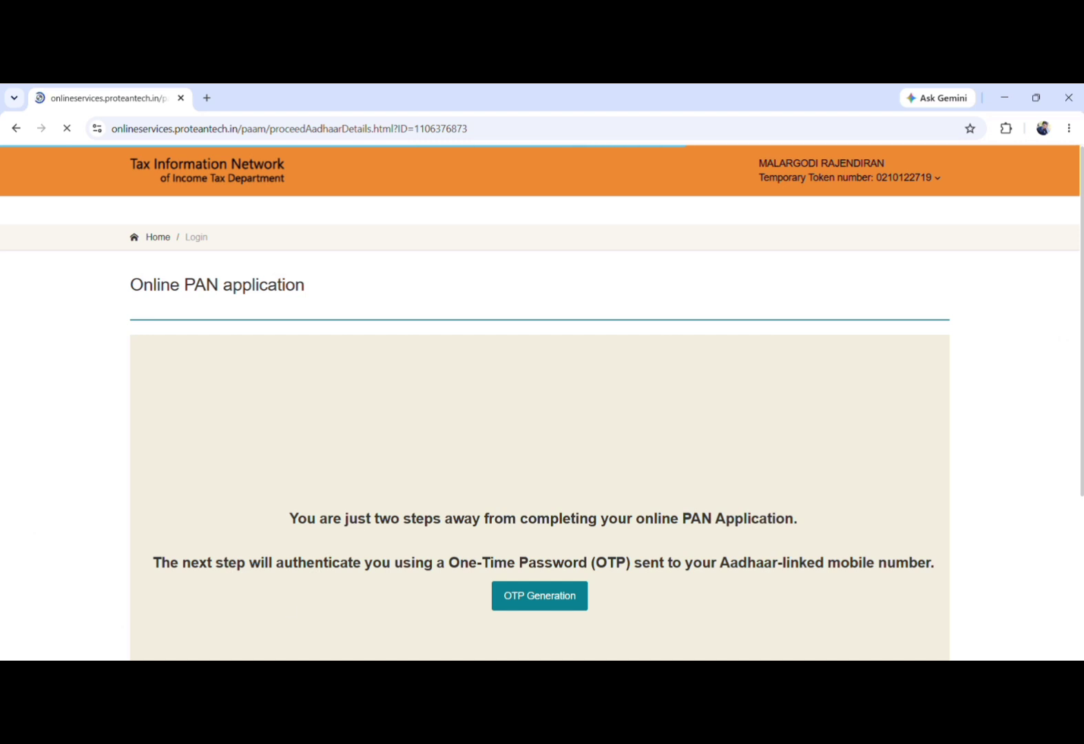
- Request the Aadhaar OTP, enter the received code, and submit it for verification
left_click(548, 597)
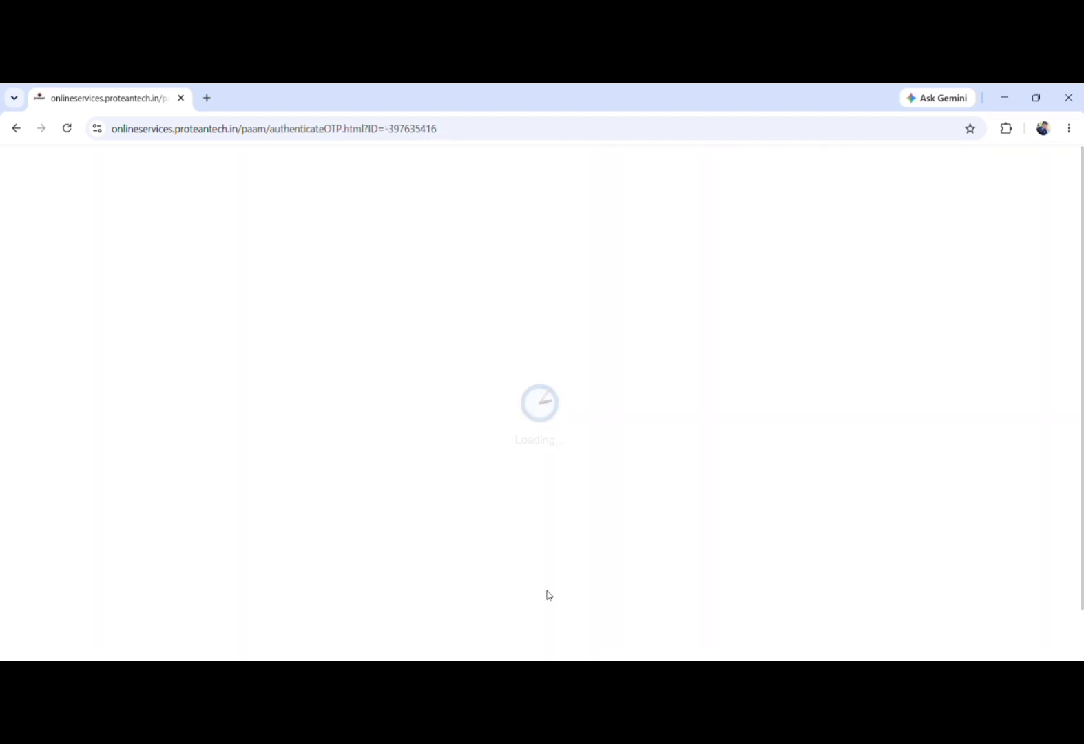
left_click(406, 513)
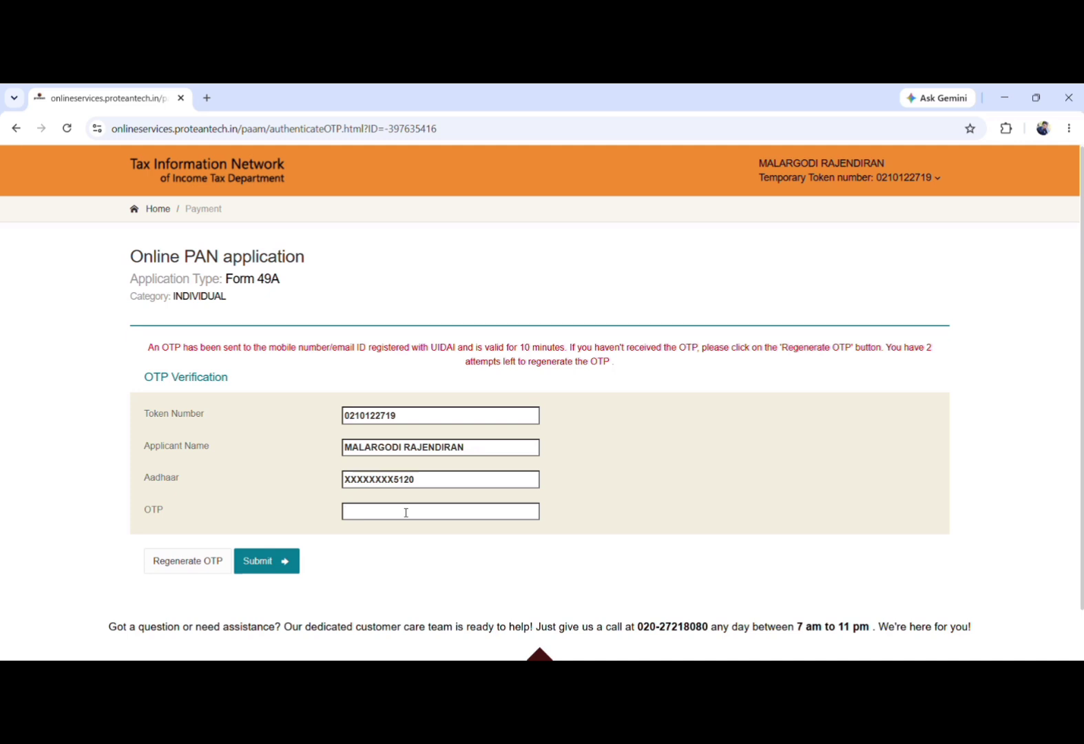
left_click(406, 513)
left_click(261, 567)
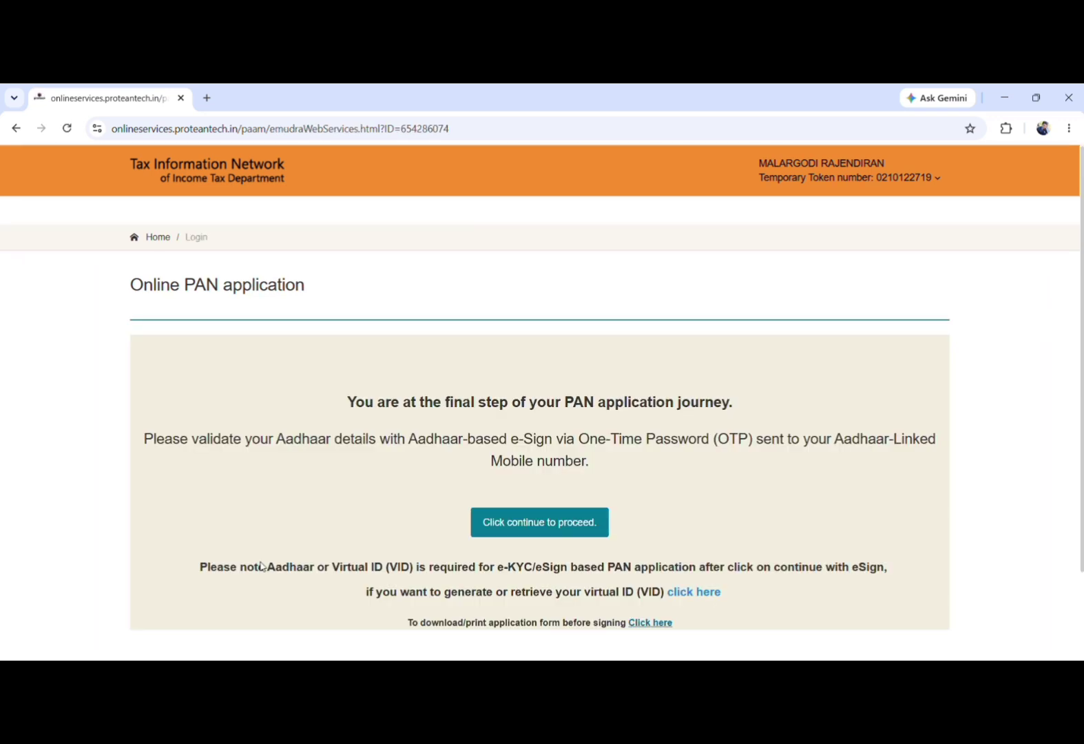
- Enter the Aadhaar number for e-Sign, authorize its use, and send the OTP to the linked mobile
left_click(497, 529)
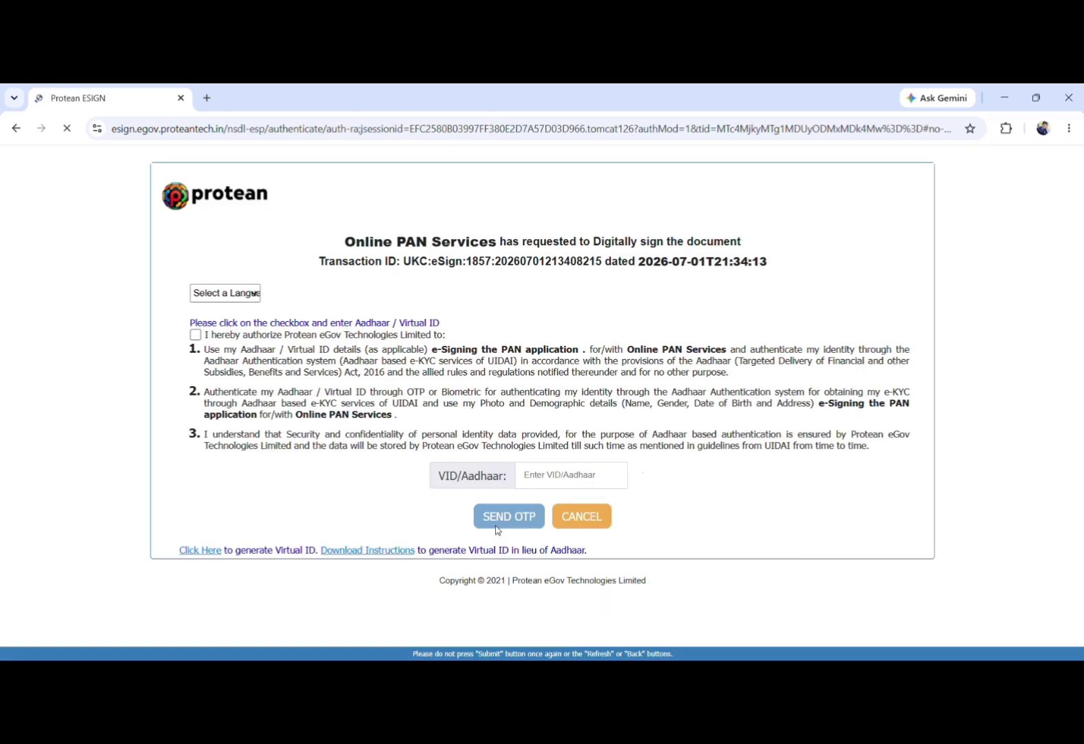
left_click(543, 473)
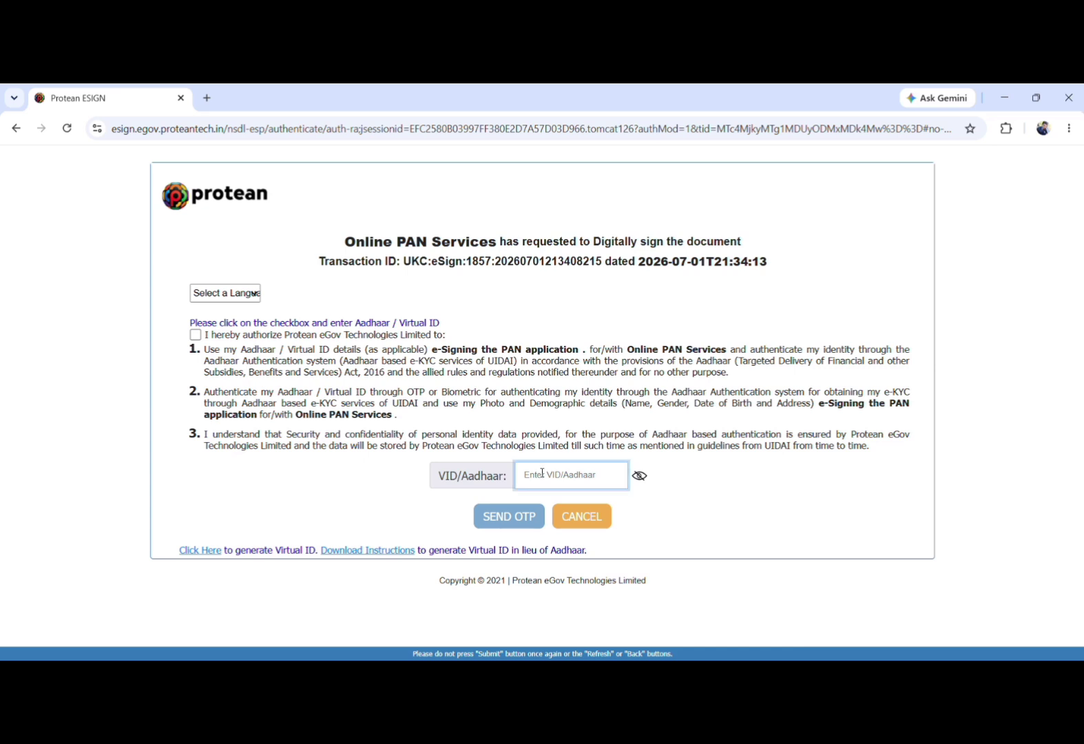
type("••••")
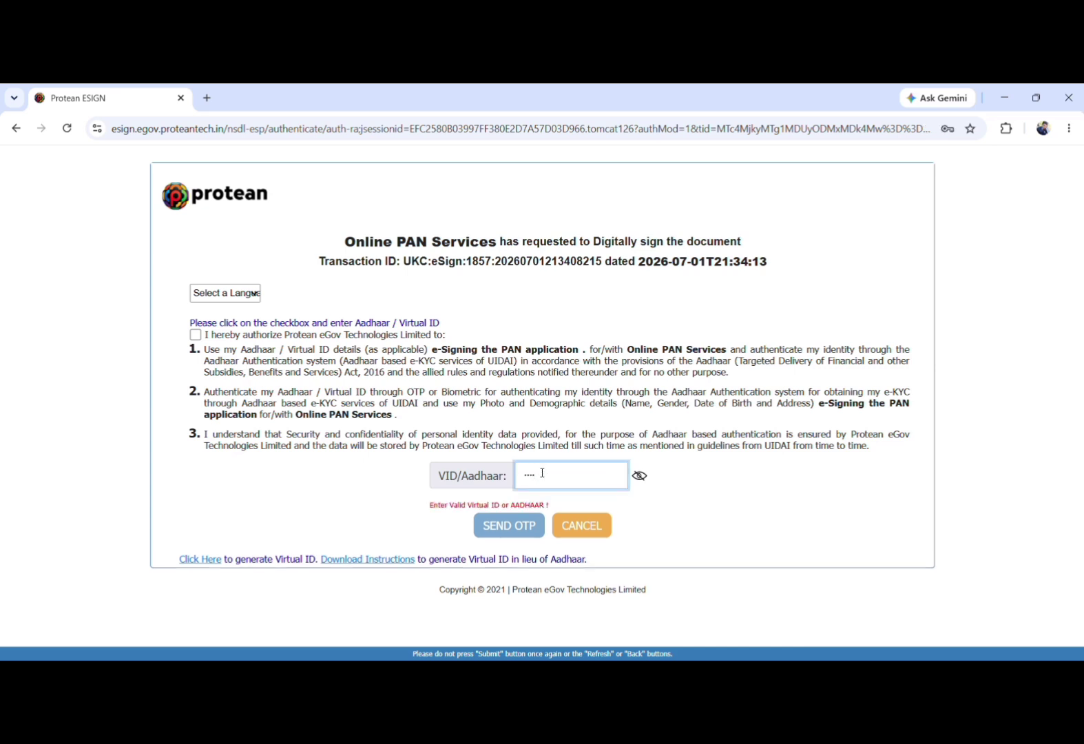
type("••••••••")
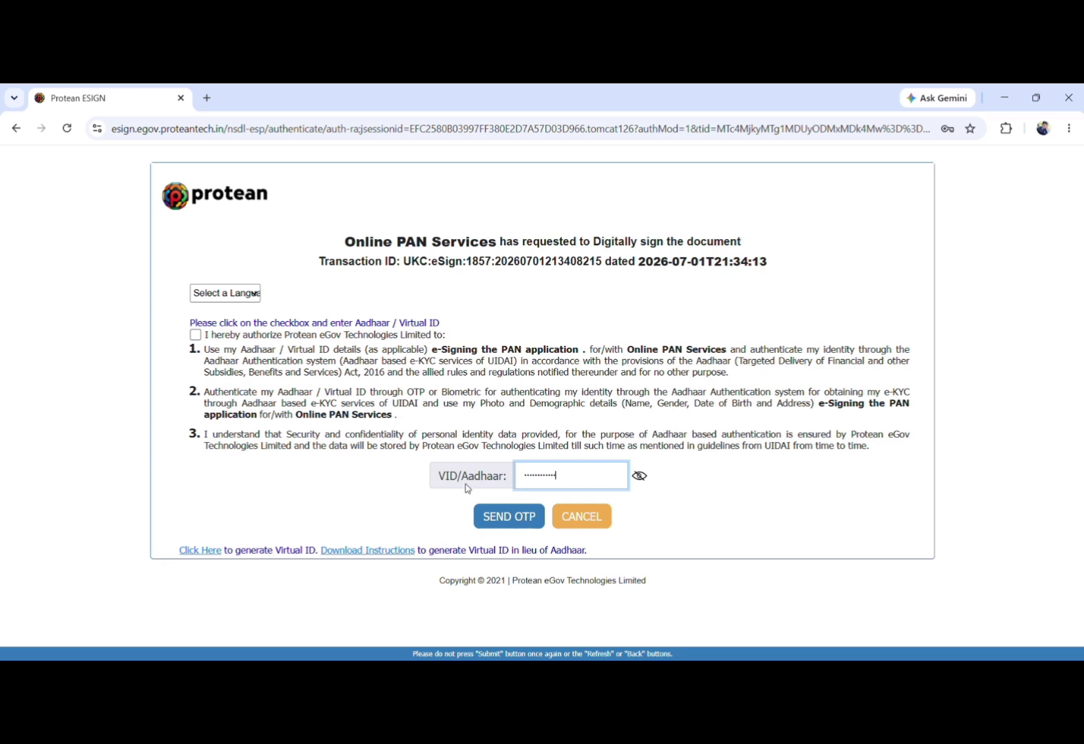
left_click(196, 335)
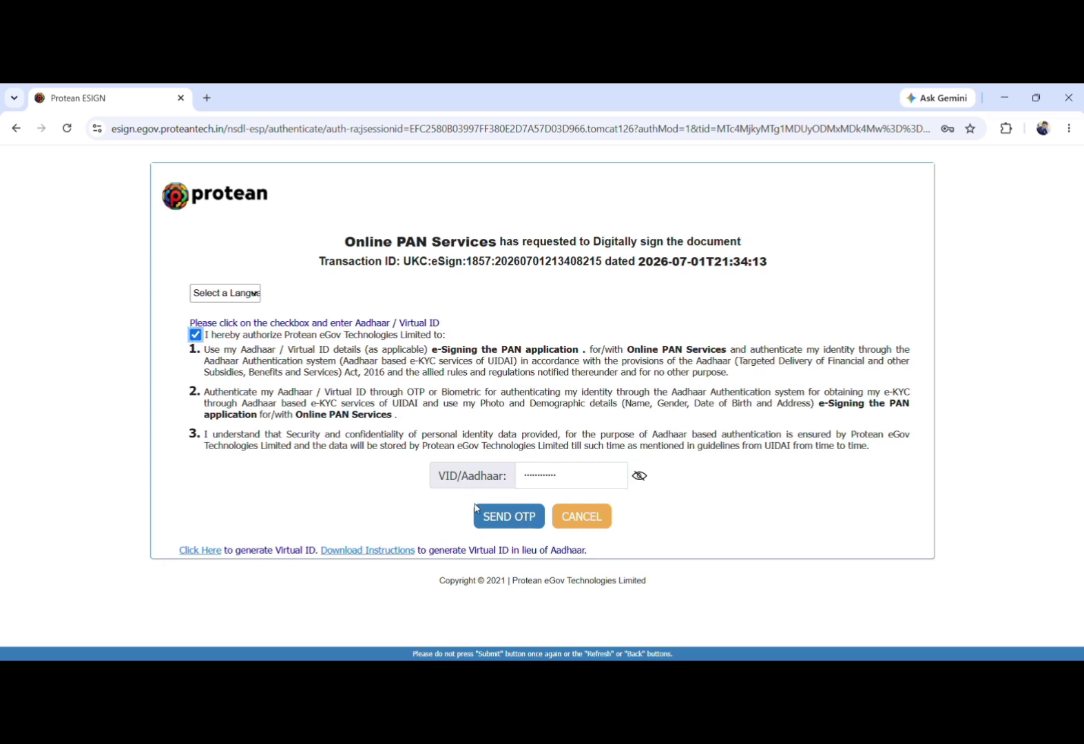
left_click(501, 516)
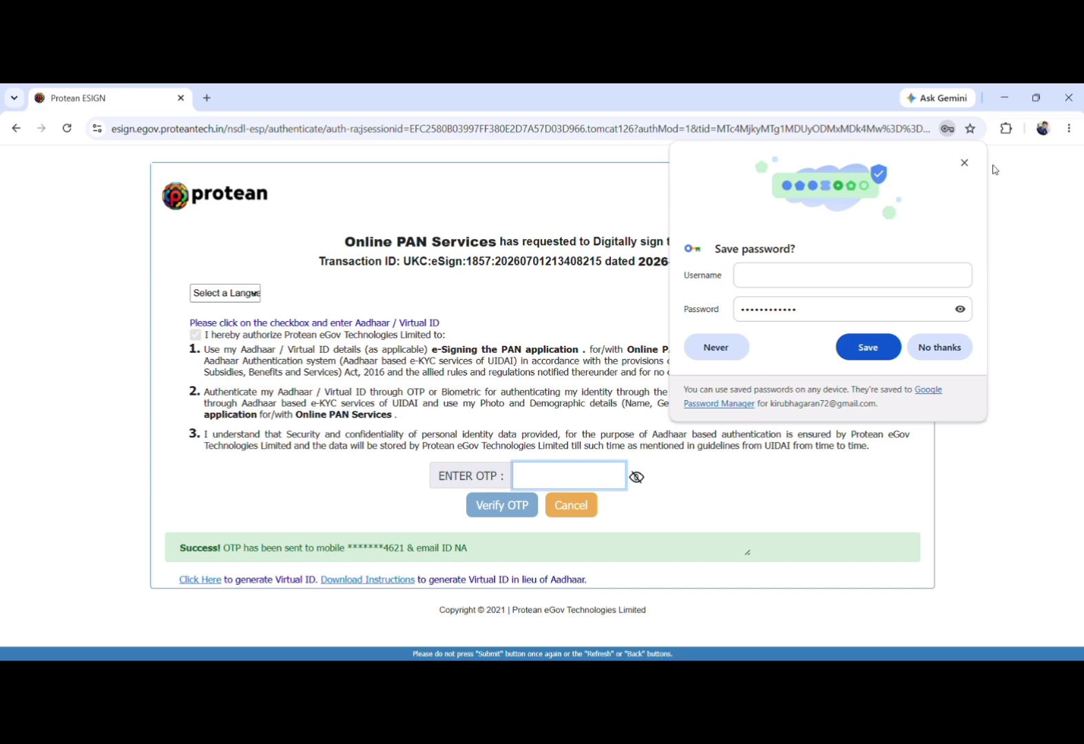
- Dismiss the save-password popup, enter and check the e-Sign OTP, then verify it
left_click(966, 163)
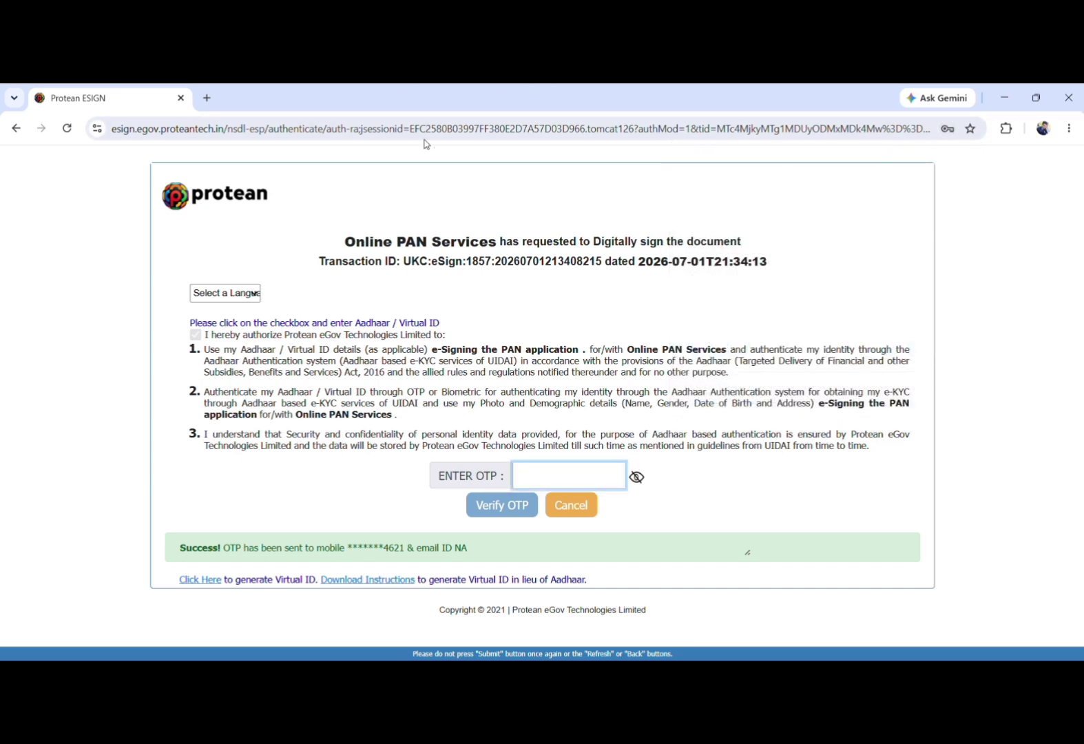
left_click(469, 113)
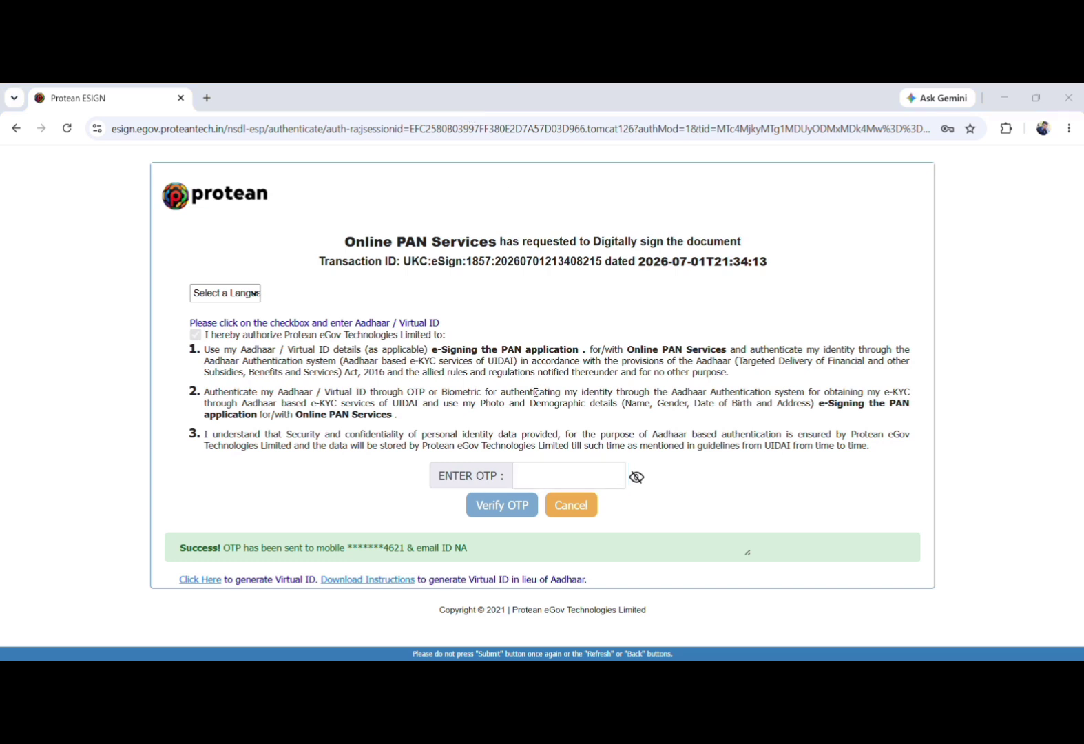
left_click(541, 474)
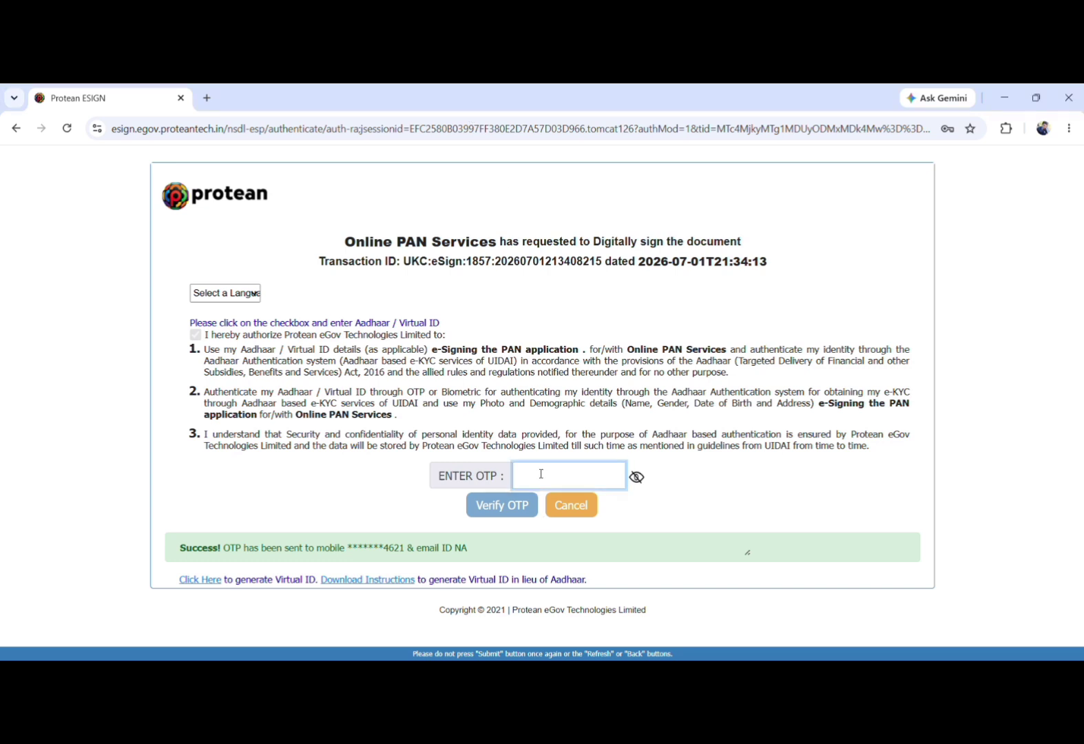
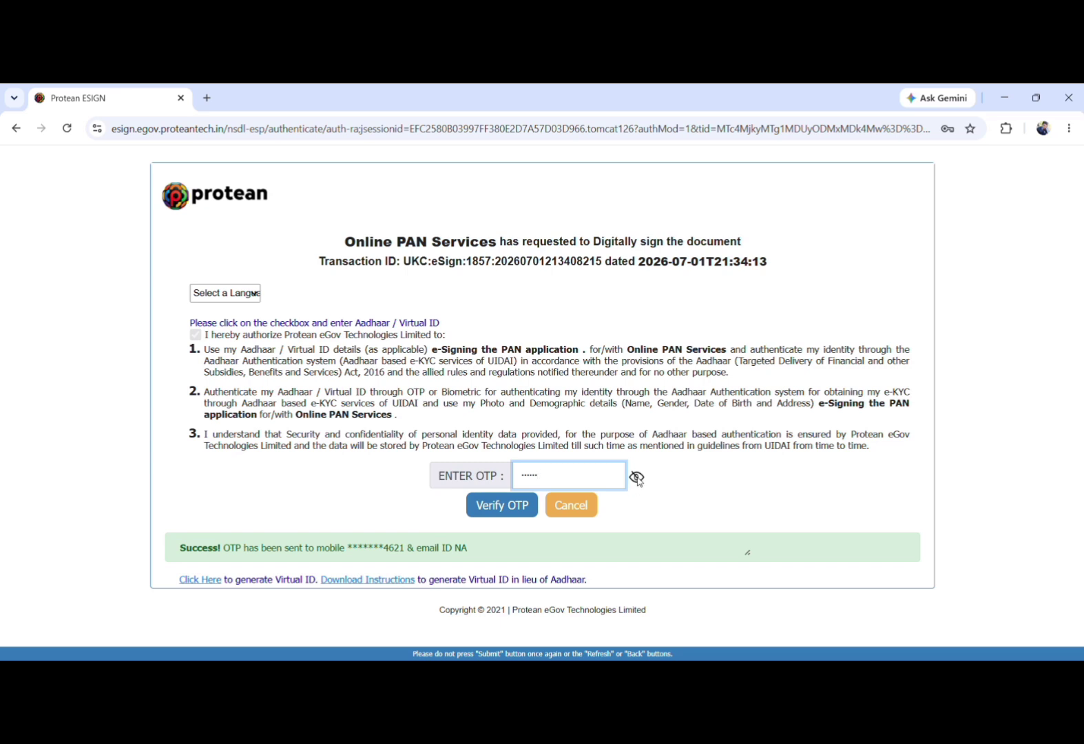
left_click(636, 476)
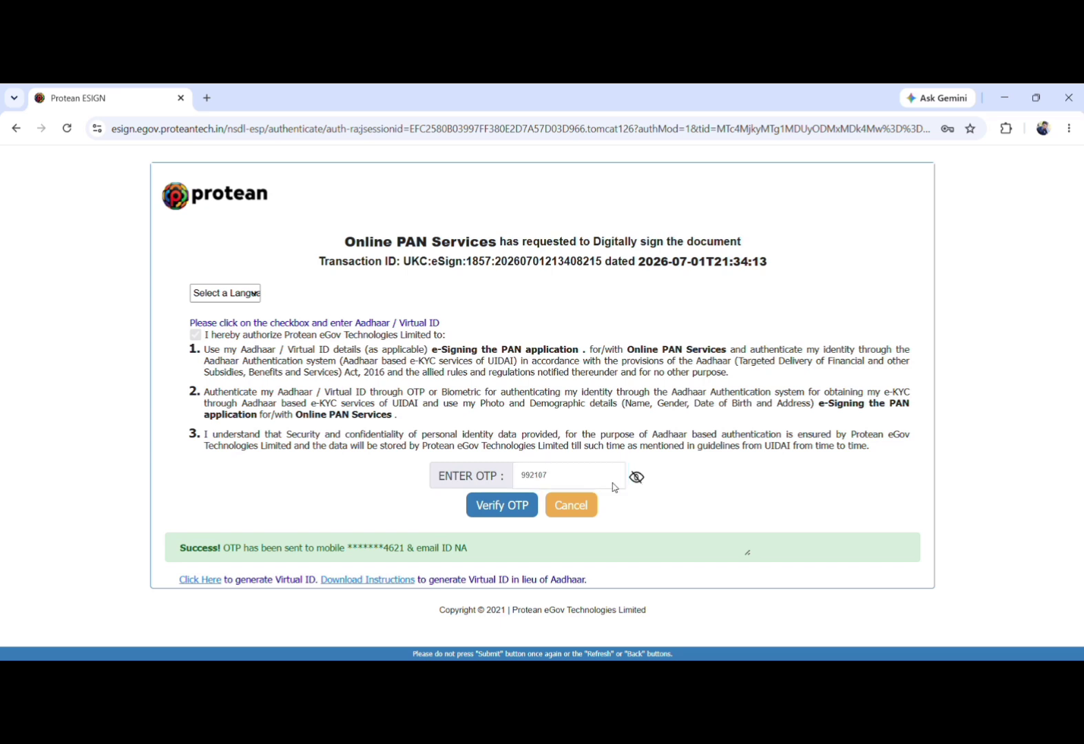
left_click(521, 507)
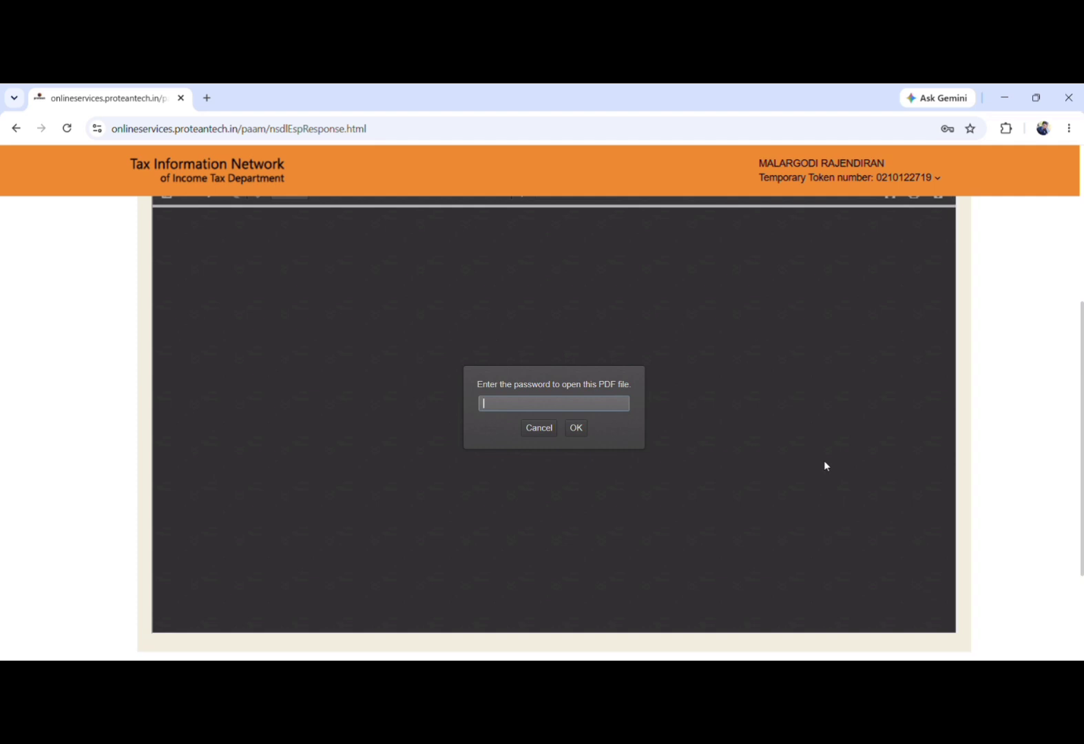
- Enter the PDF password to unlock the signed Form 49A application and view it
type("••••••••")
key("Return")
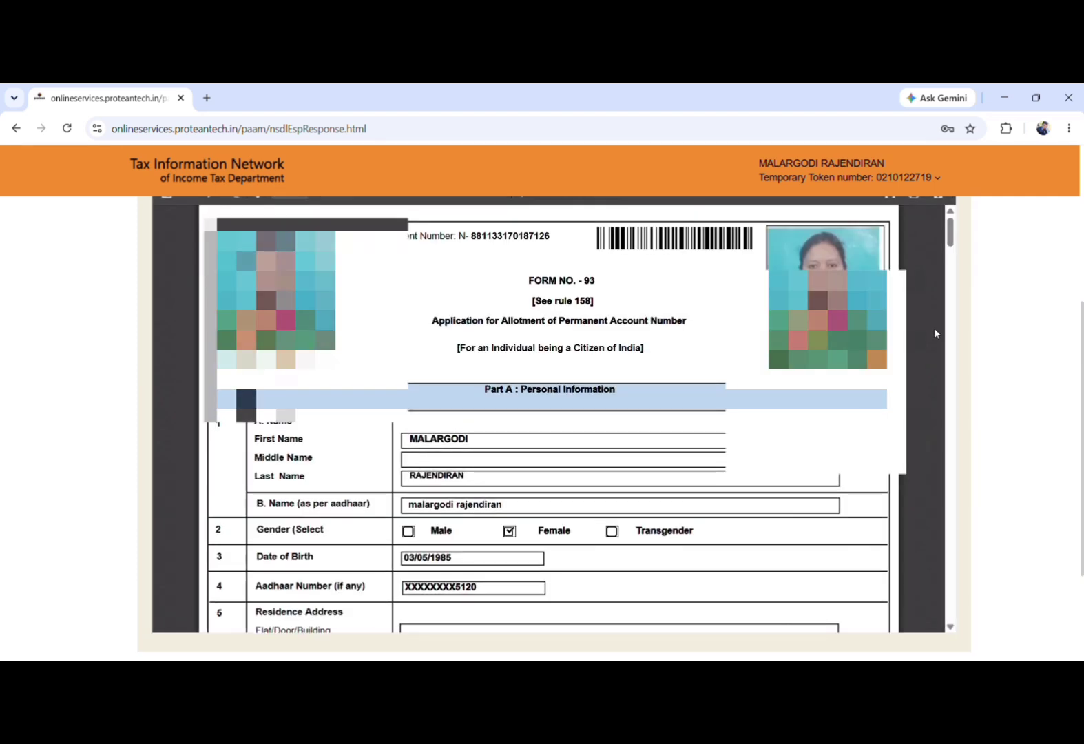
scroll(934, 328, "up", 1)
scroll(935, 328, "up", 2)
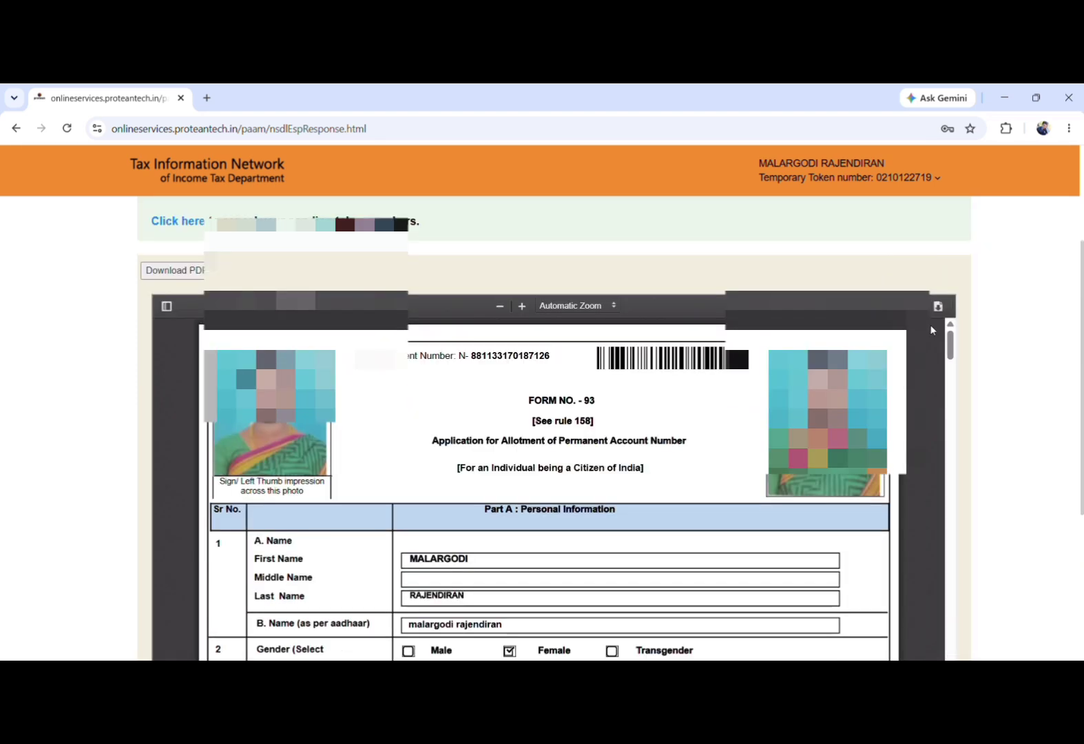
- Print the signed application form with the custom scale changed from 50 to 100
left_click(938, 306)
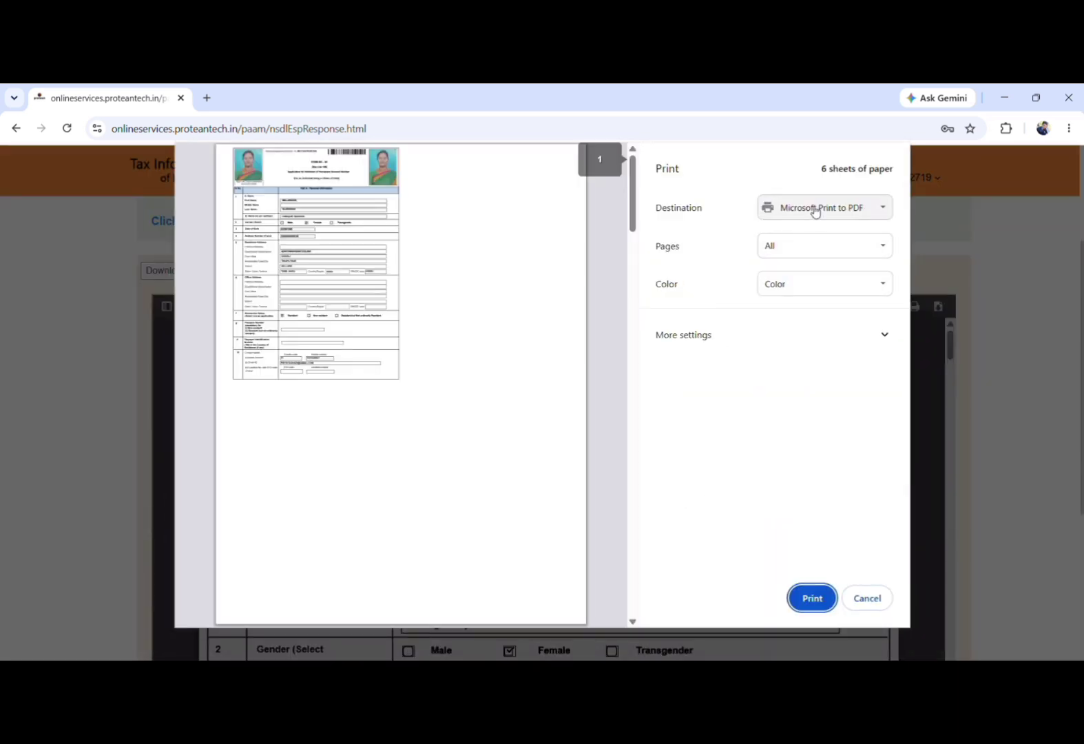
left_click(792, 344)
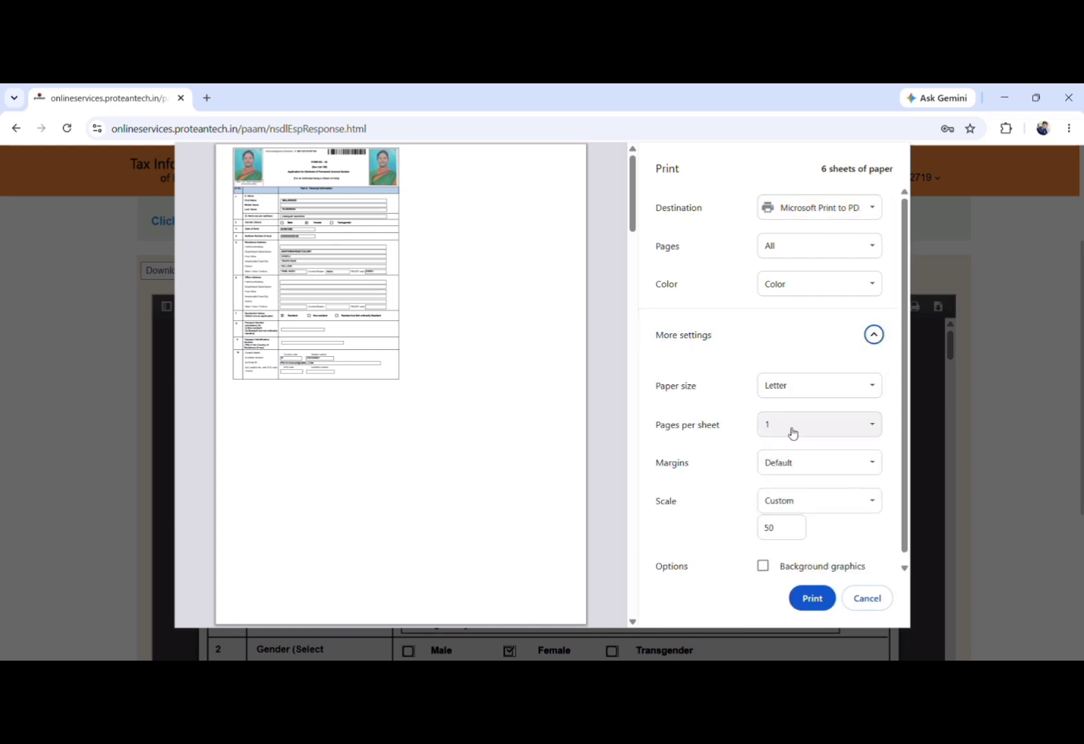
left_click(789, 528)
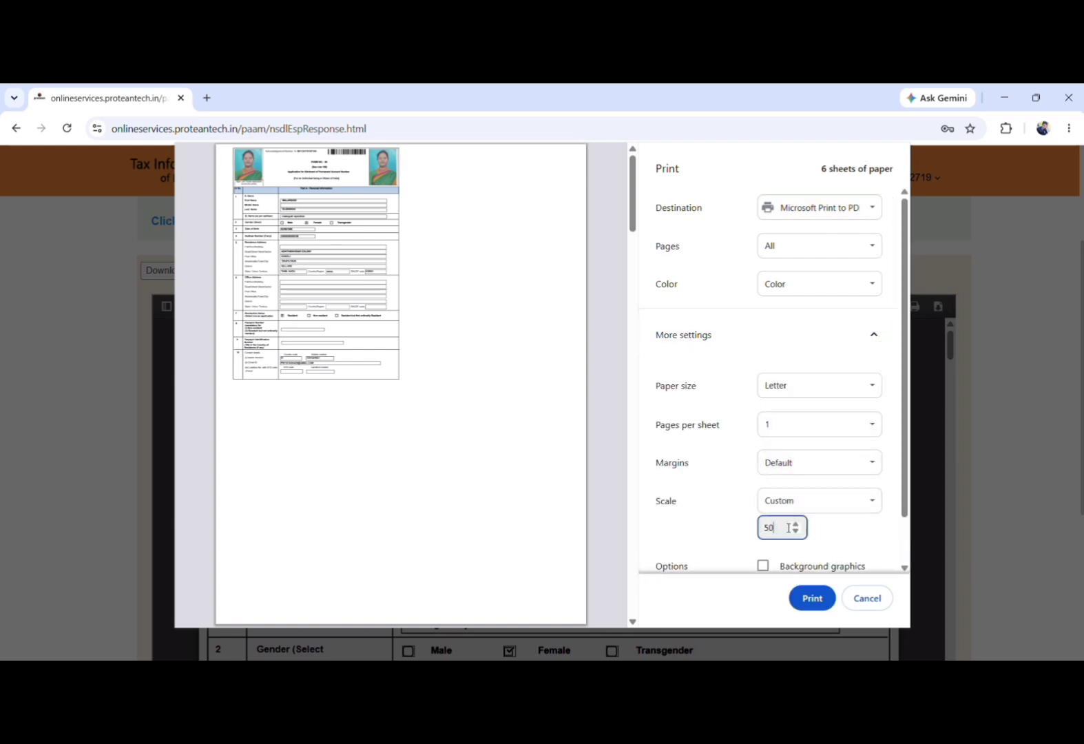
key("BackSpace")
key("BackSpace")
type("100")
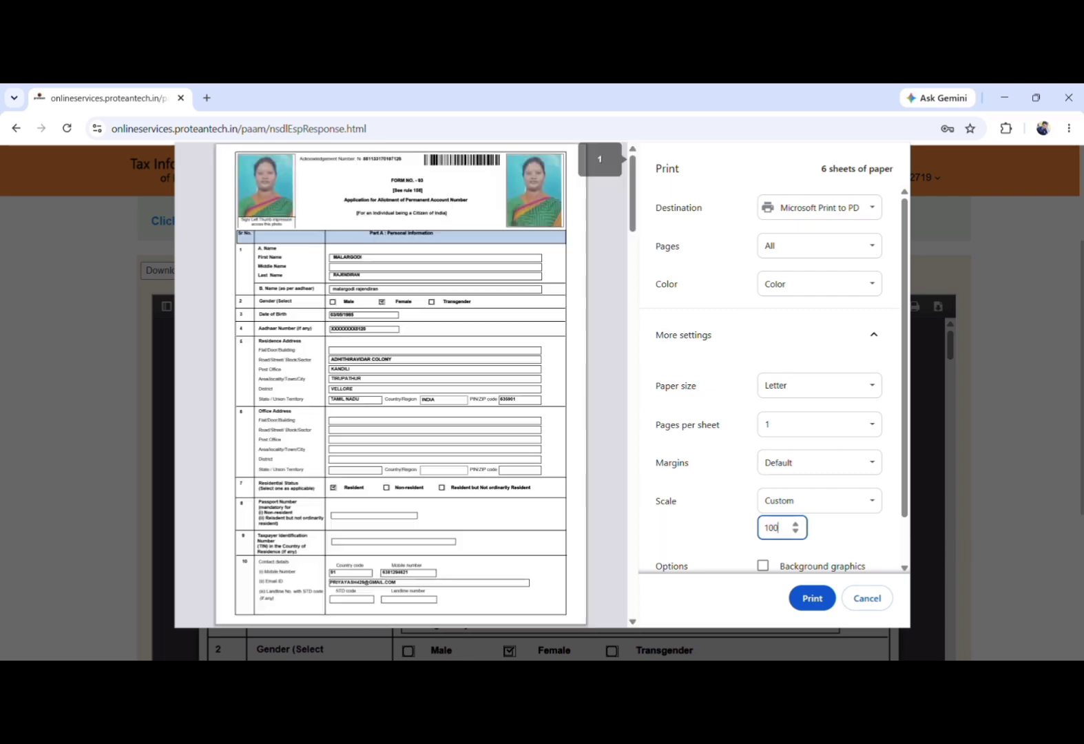
- Save the printout as a PDF in Downloads, named after the applicant
left_click(816, 611)
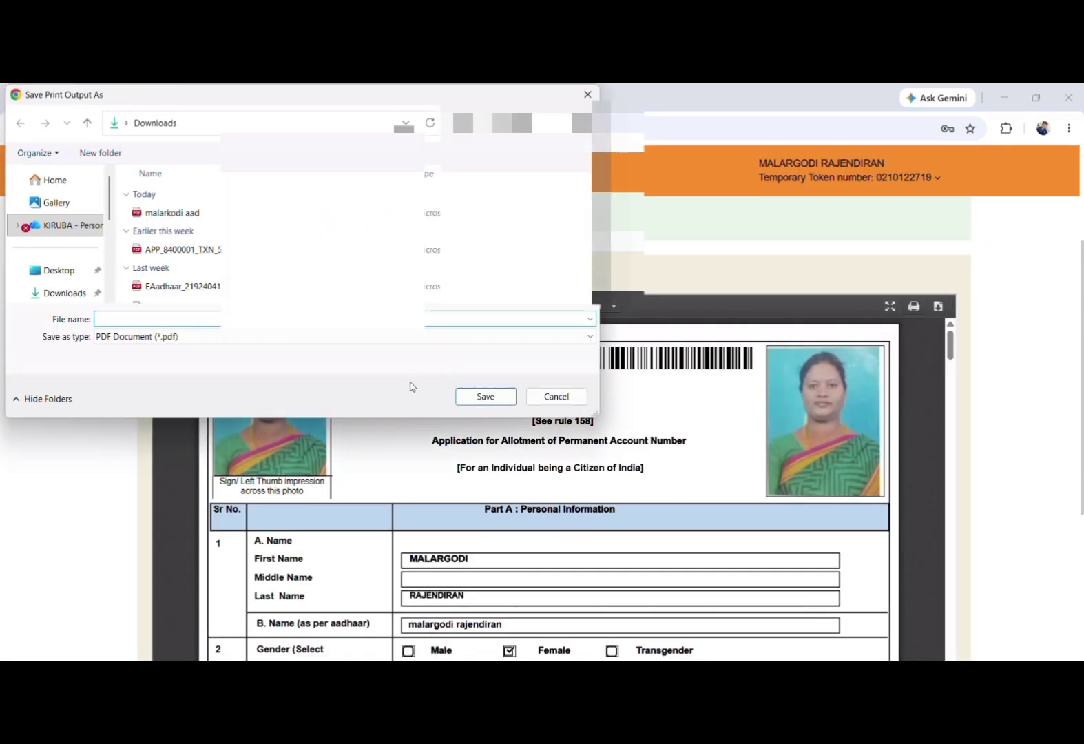
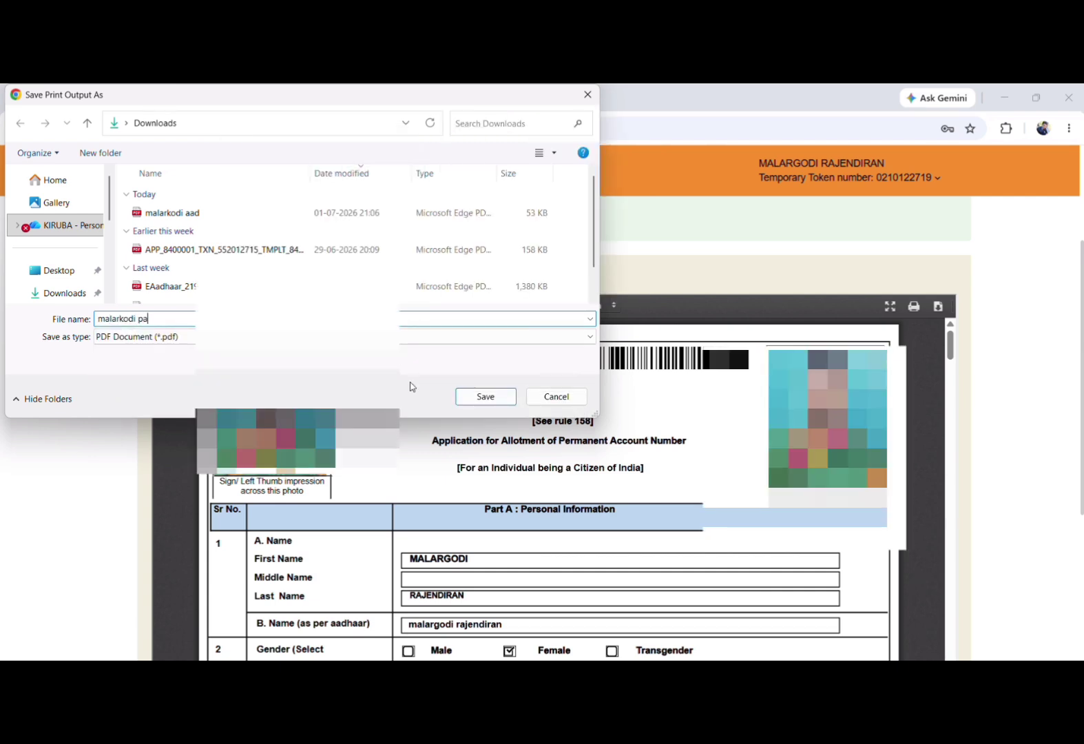
key("Return")
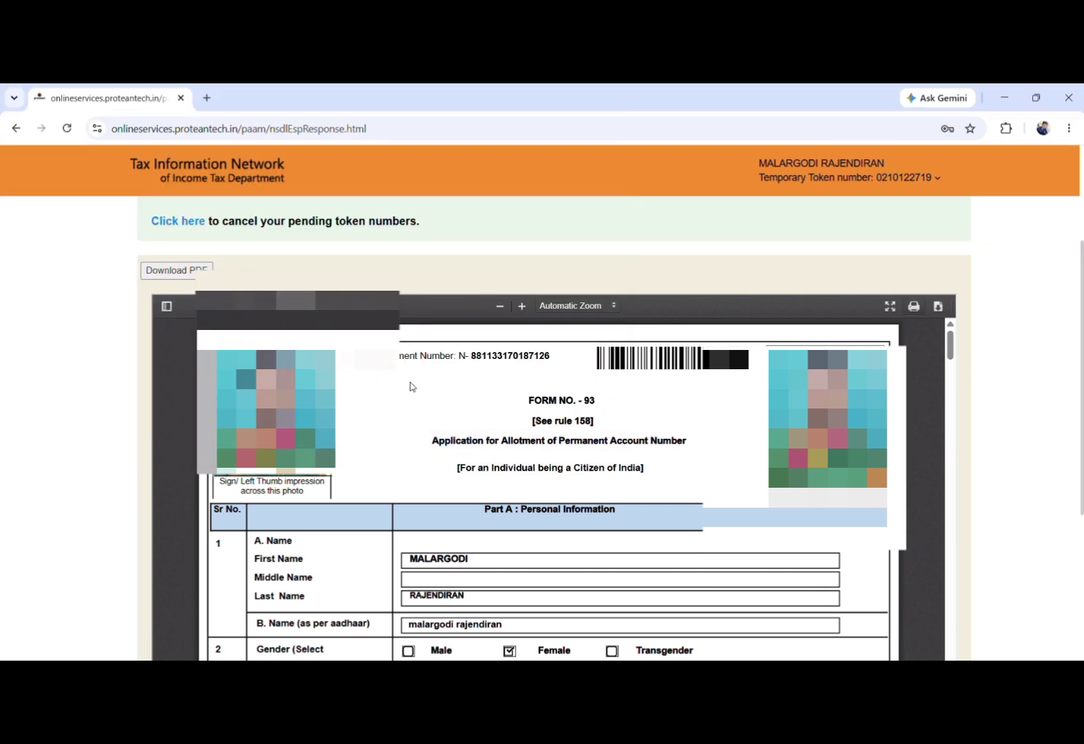